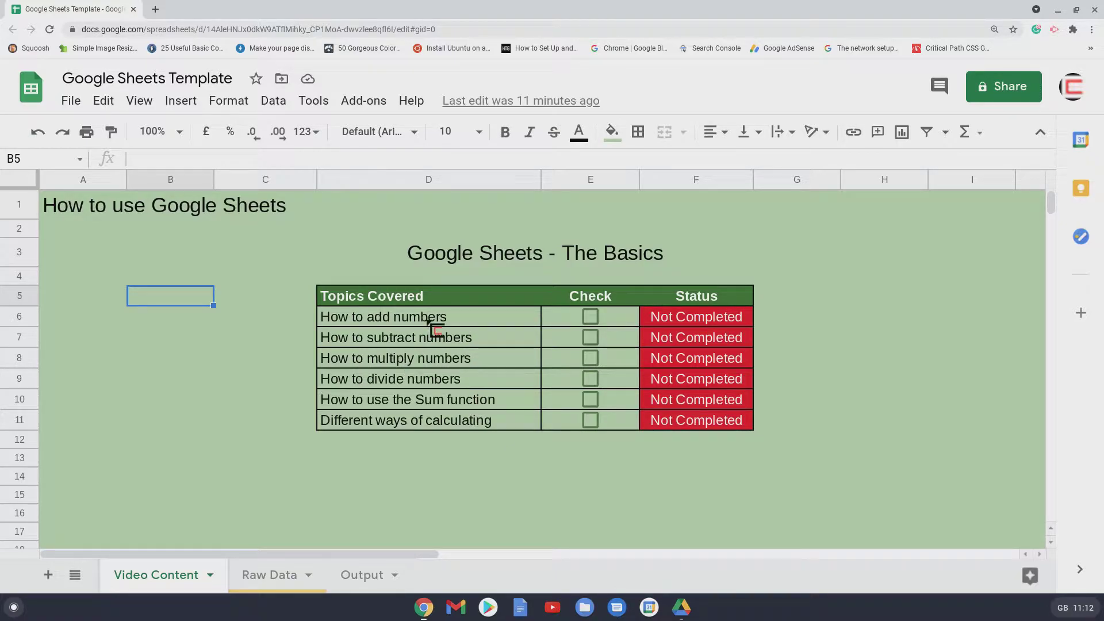
Open the Output sheet and check the quick sums of ranges C3:C6 and F3:F6
left_click(372, 577)
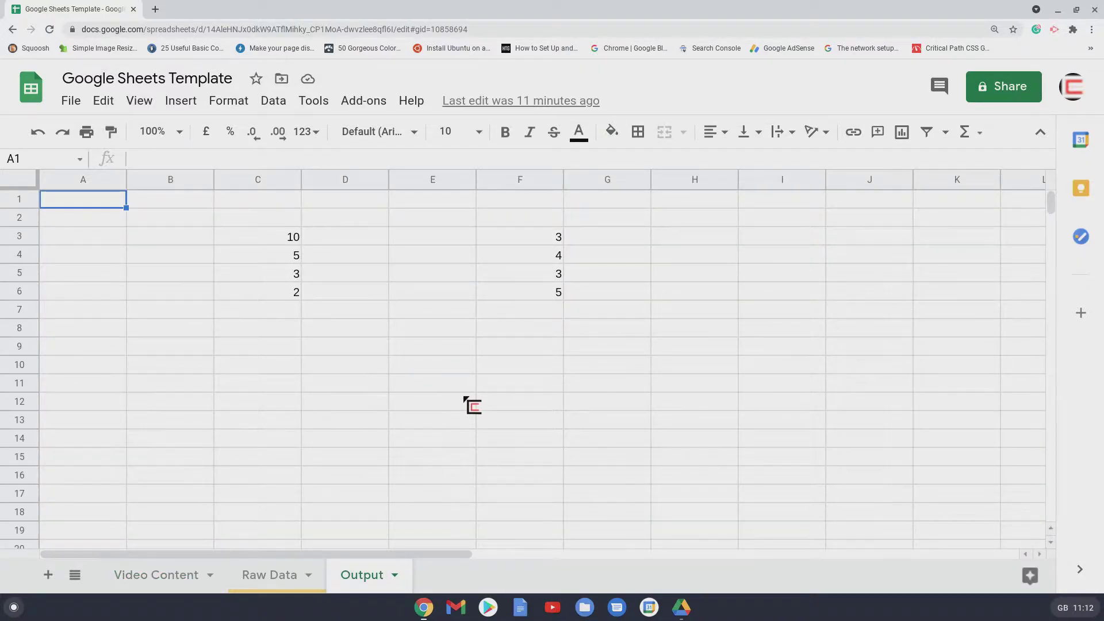
left_click(439, 346)
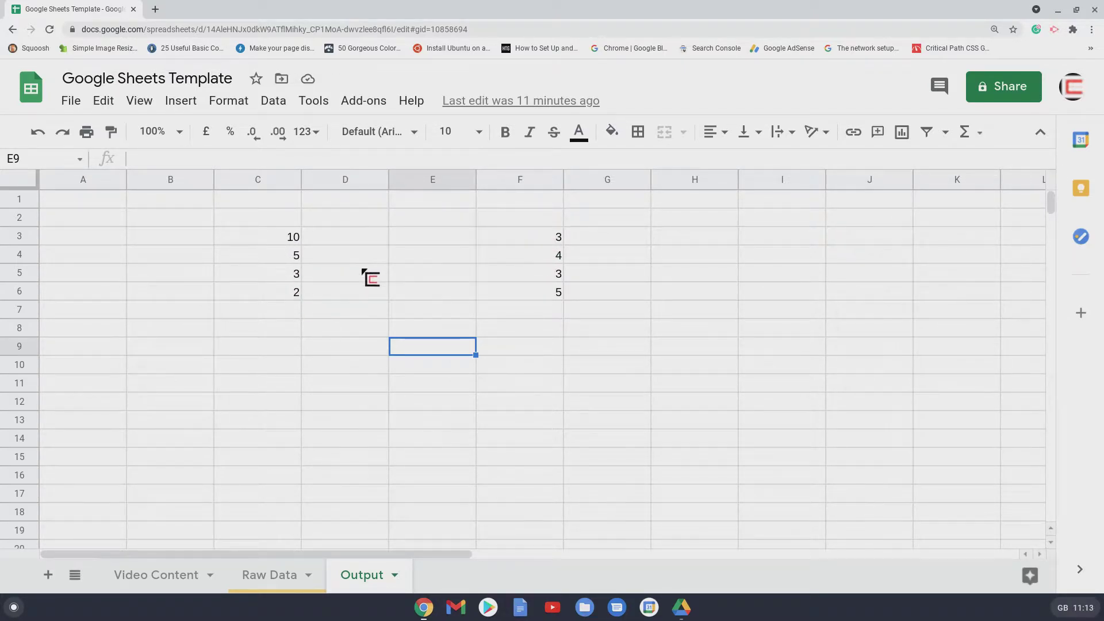
left_click(284, 238)
left_click_drag(284, 239, 291, 296)
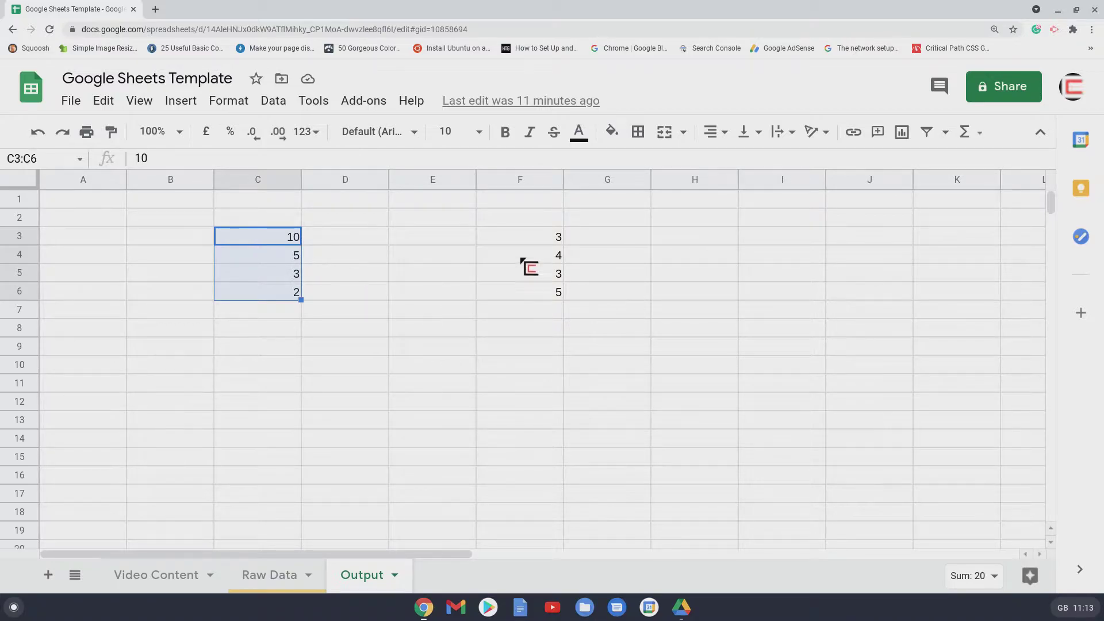
left_click_drag(537, 235, 566, 308)
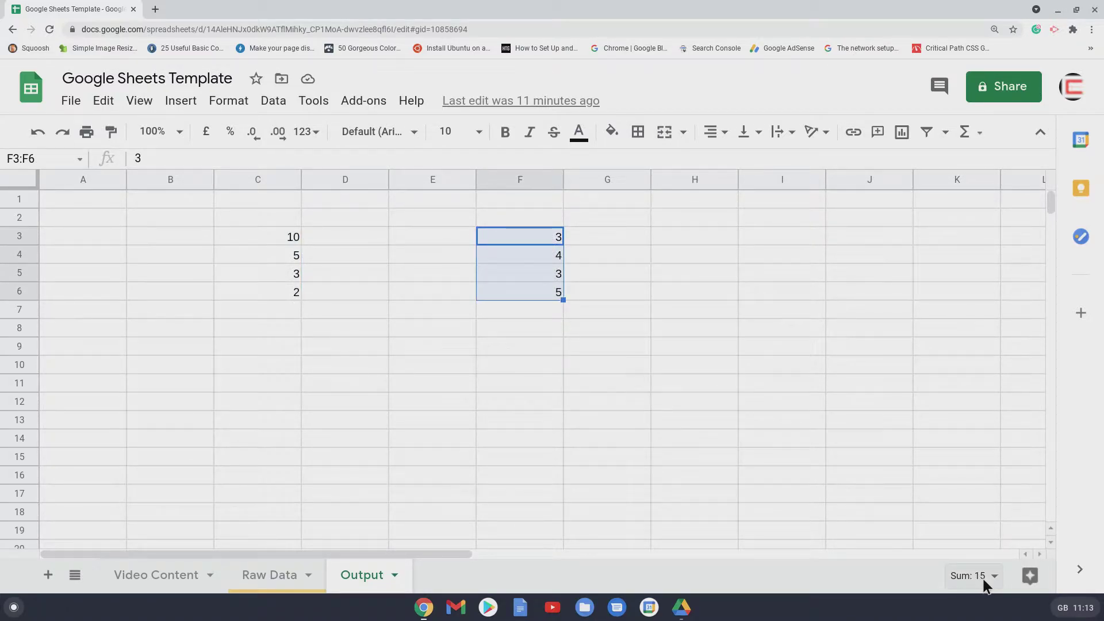
left_click(412, 346)
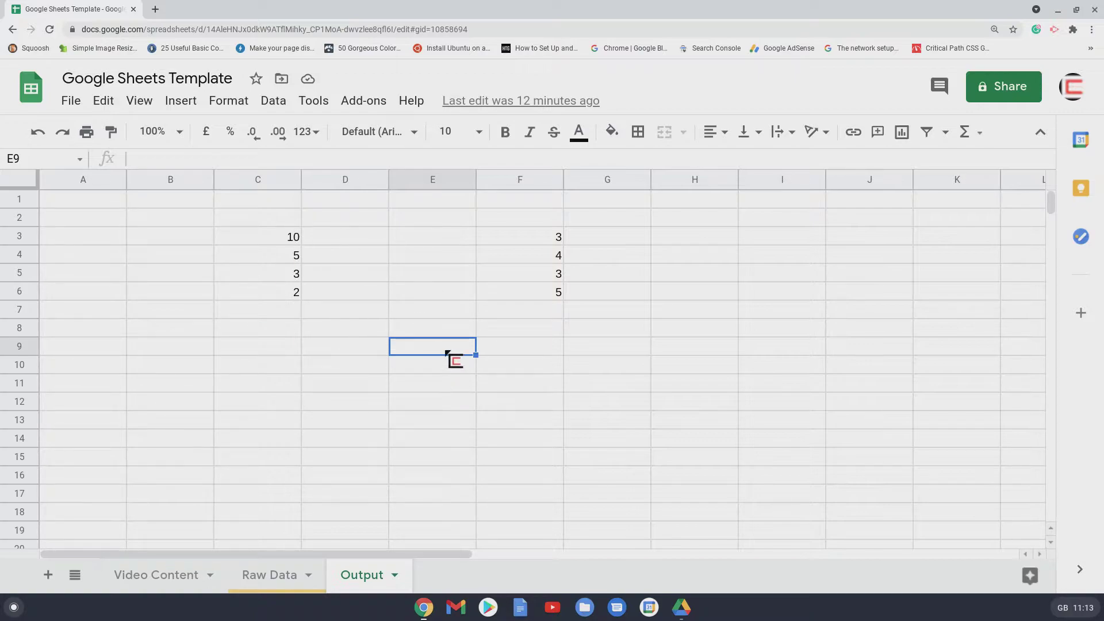
left_click(96, 257)
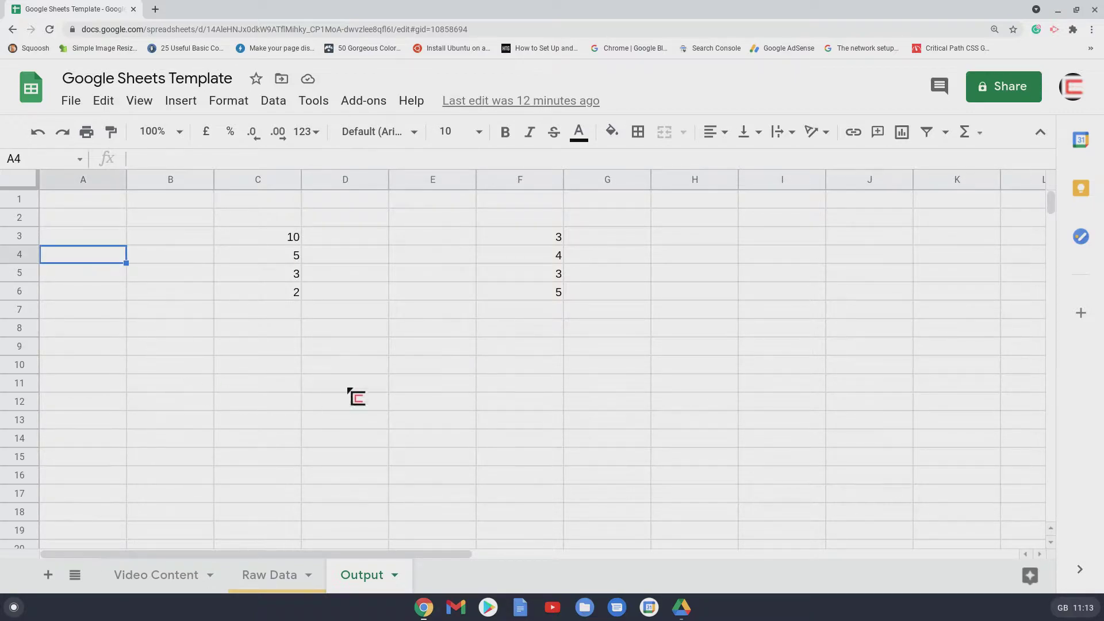
Add the four numbers above cell C7 by entering =C3+C4+C5+C6 there, picking each reference from the grid
left_click(271, 311)
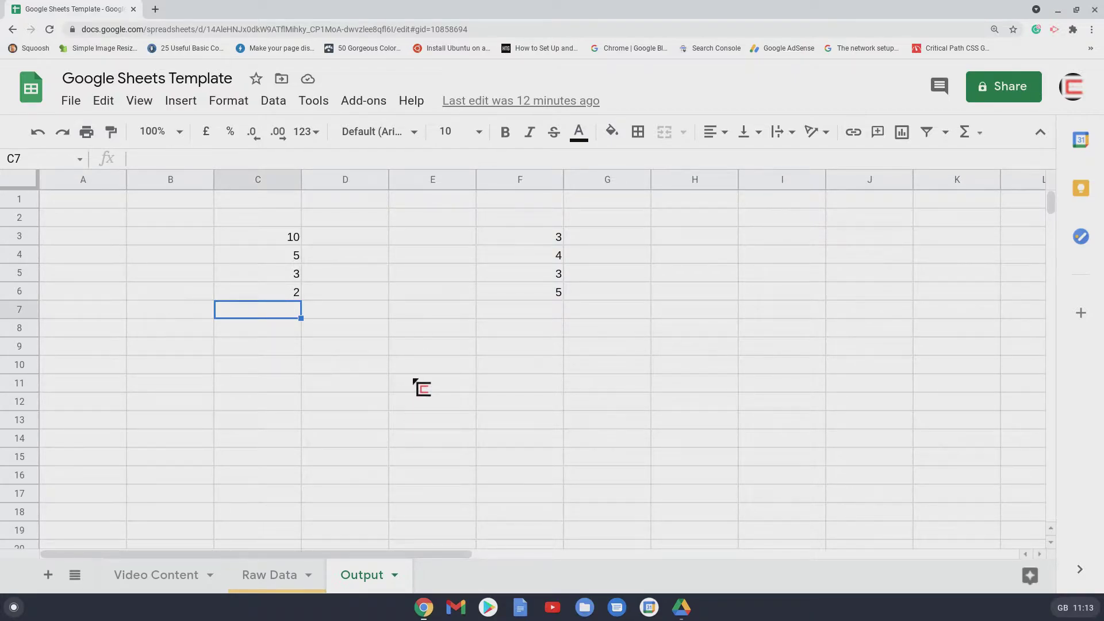
type("=")
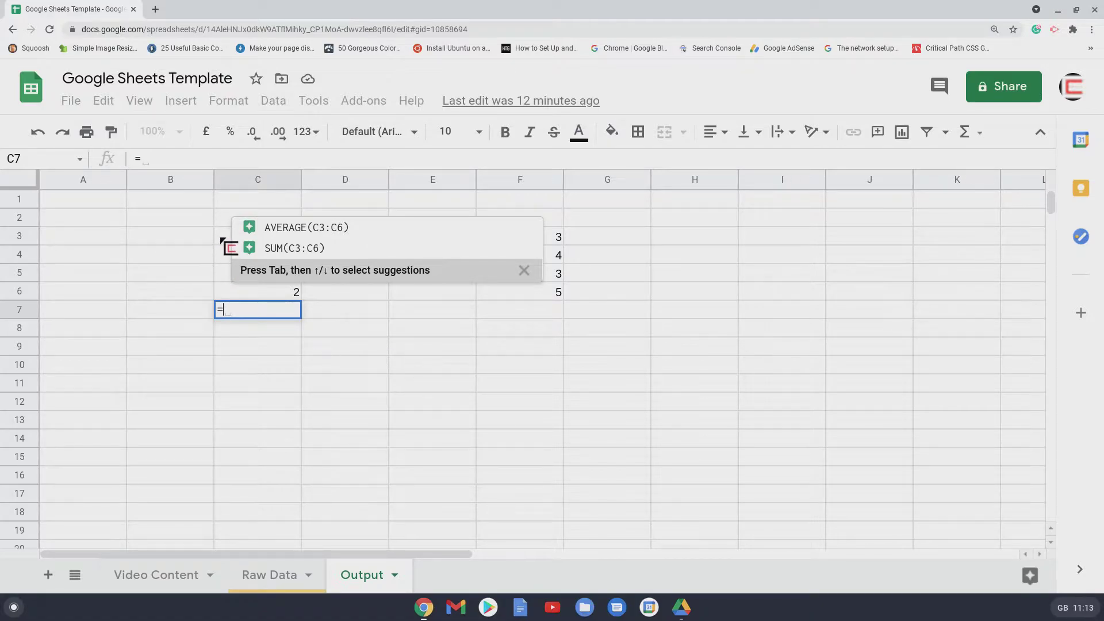
left_click(221, 239)
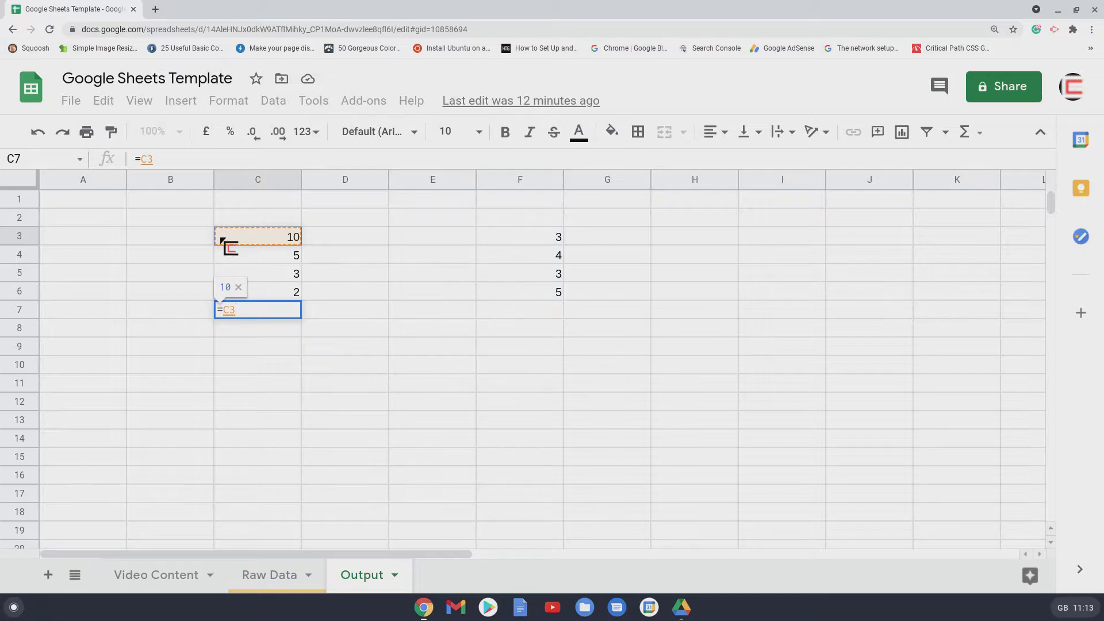
type("+")
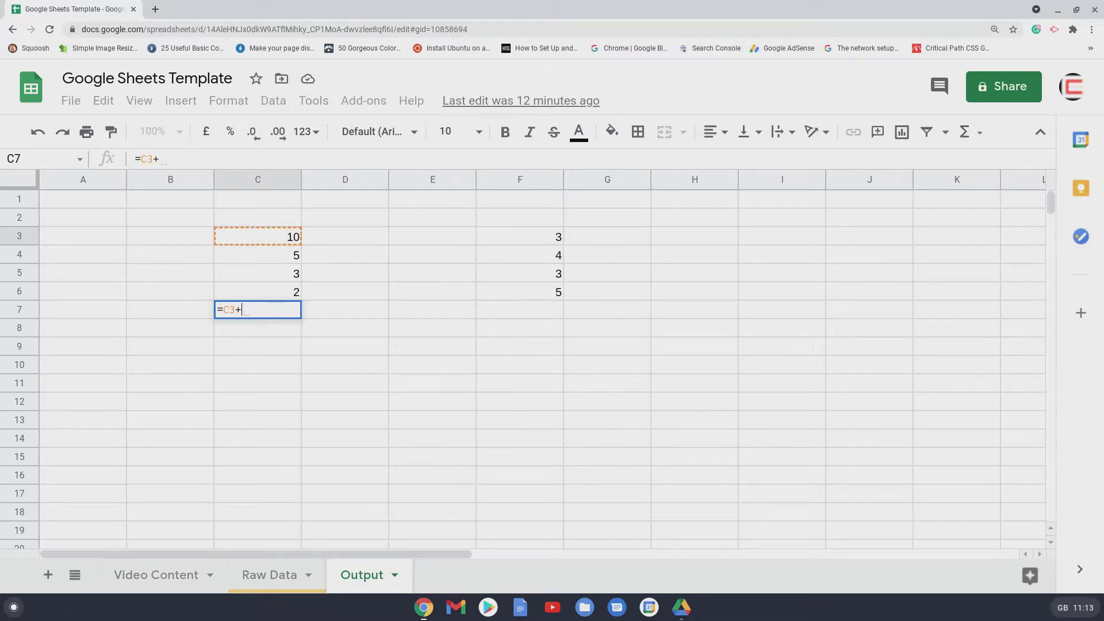
left_click(236, 261)
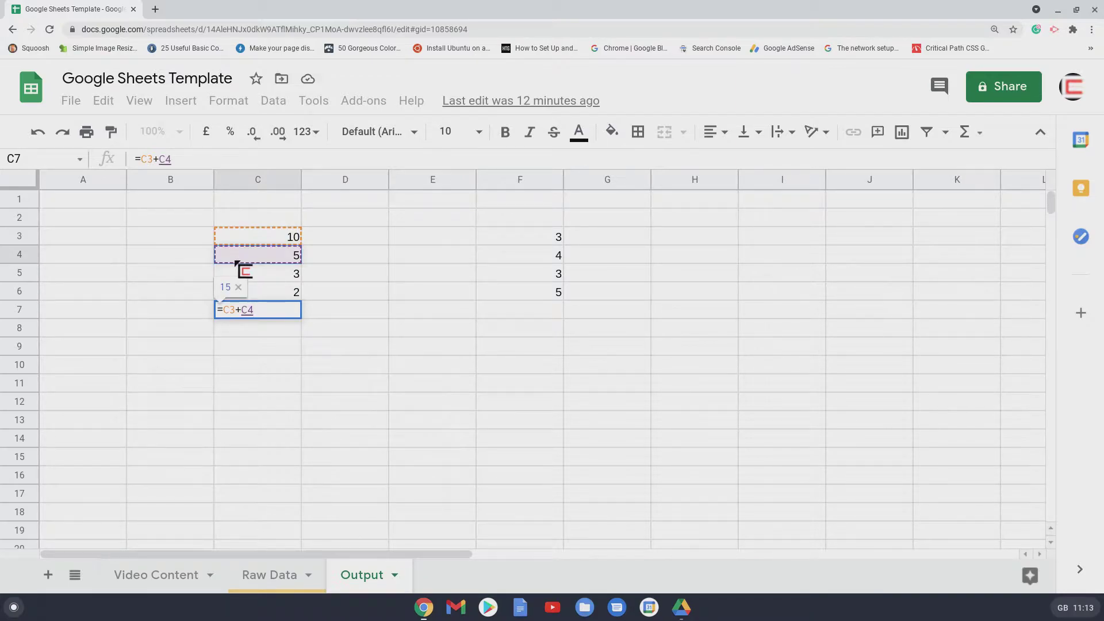
type("+")
left_click(249, 274)
type("+")
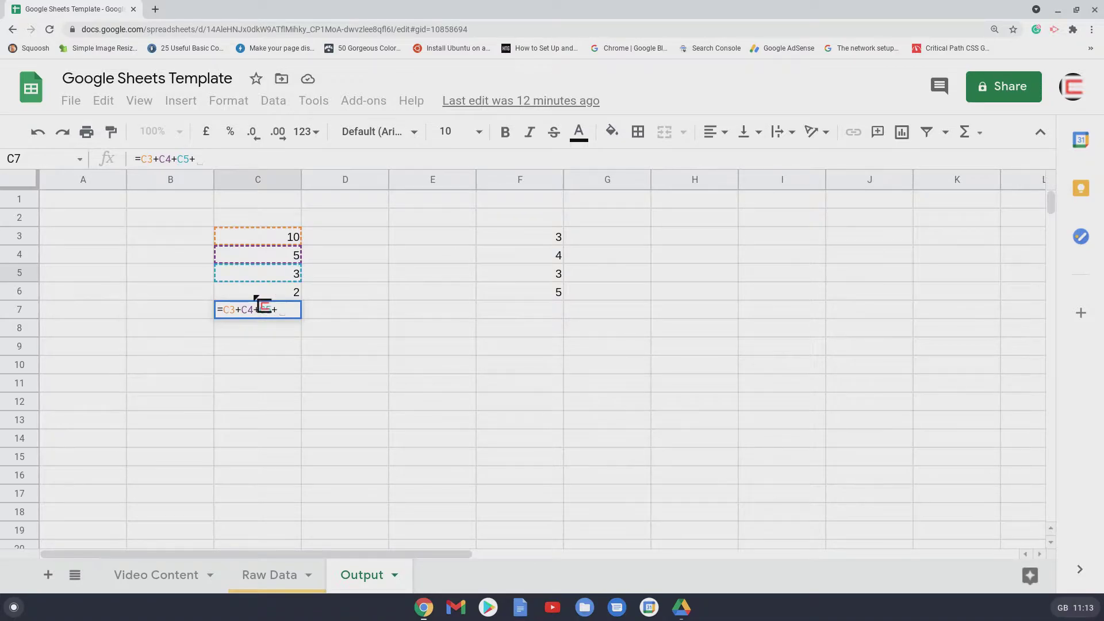
left_click(255, 297)
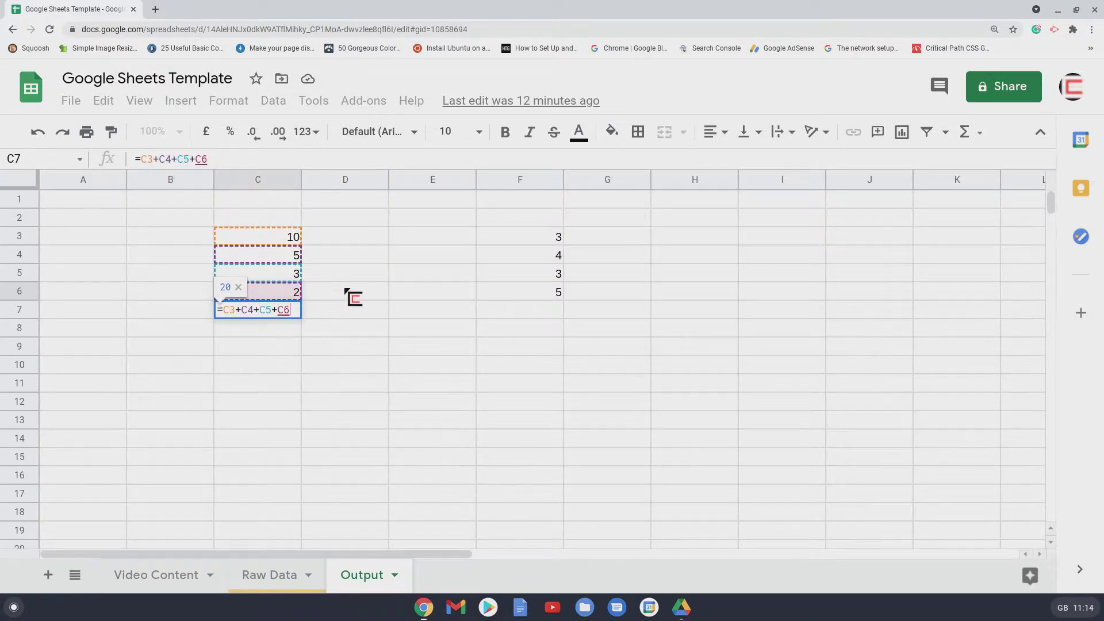
key("Return")
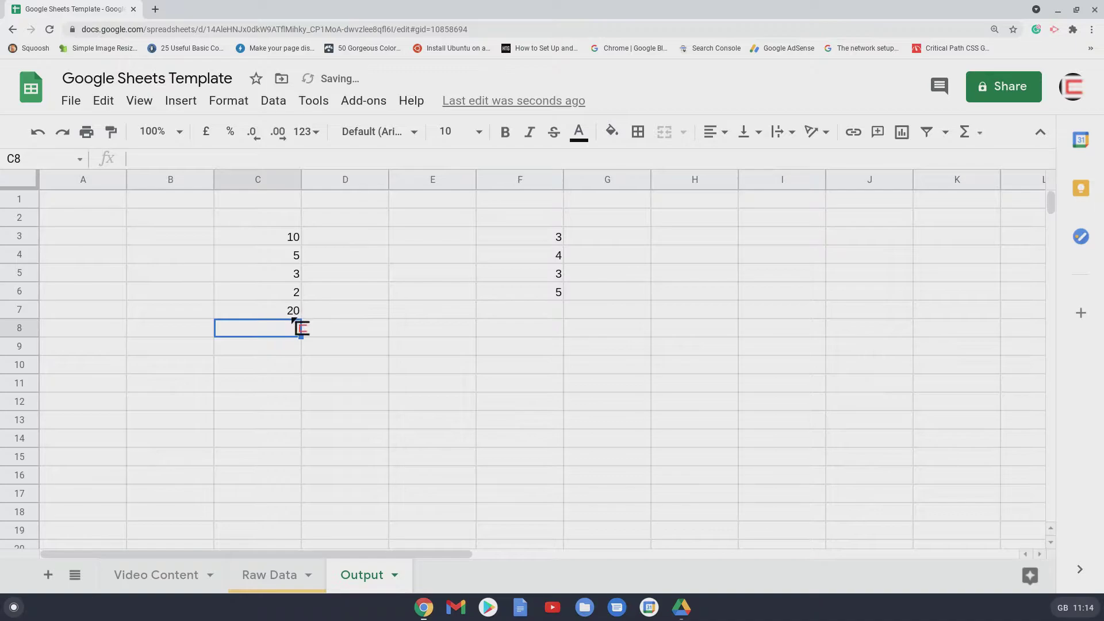
Clear cell C7 and re-enter the addition formula with written references as =c3+c4+c5+c6
left_click(290, 312)
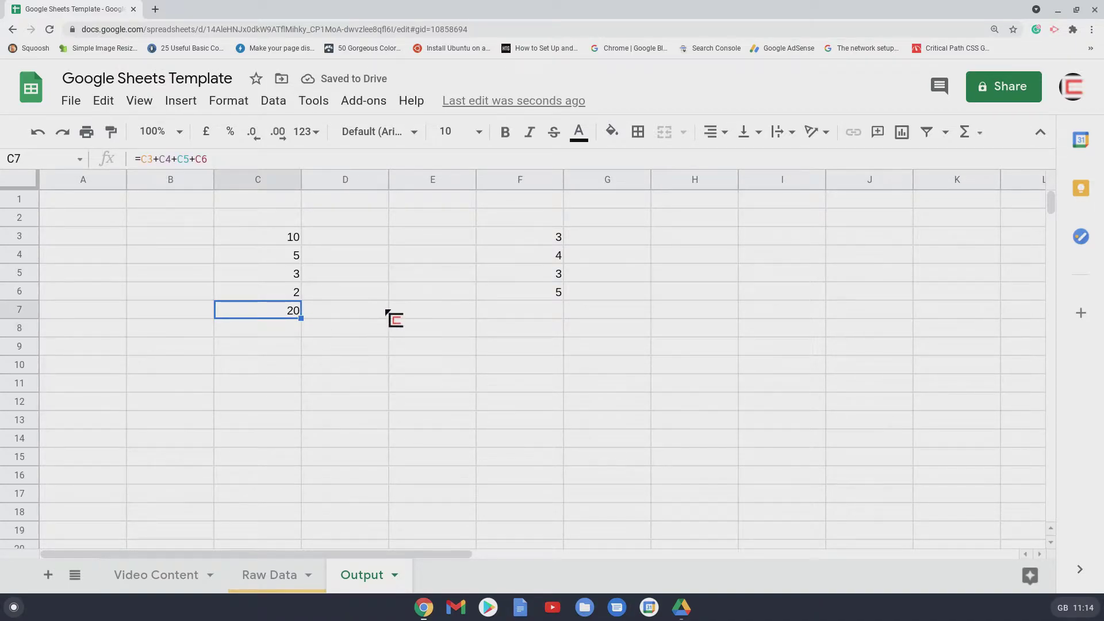
key("Delete")
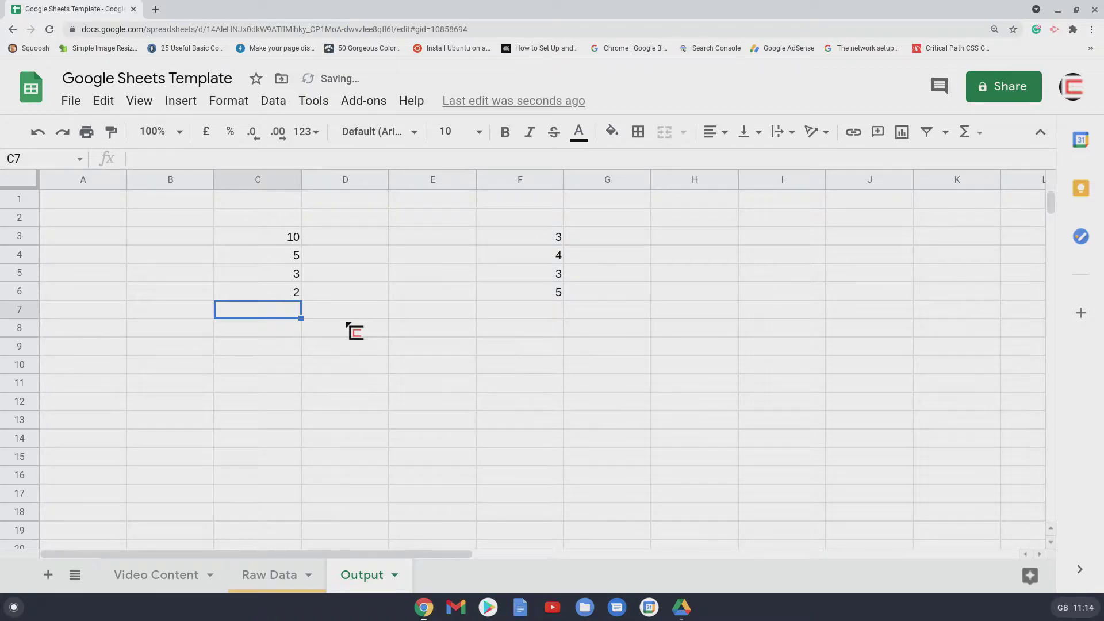
type("=")
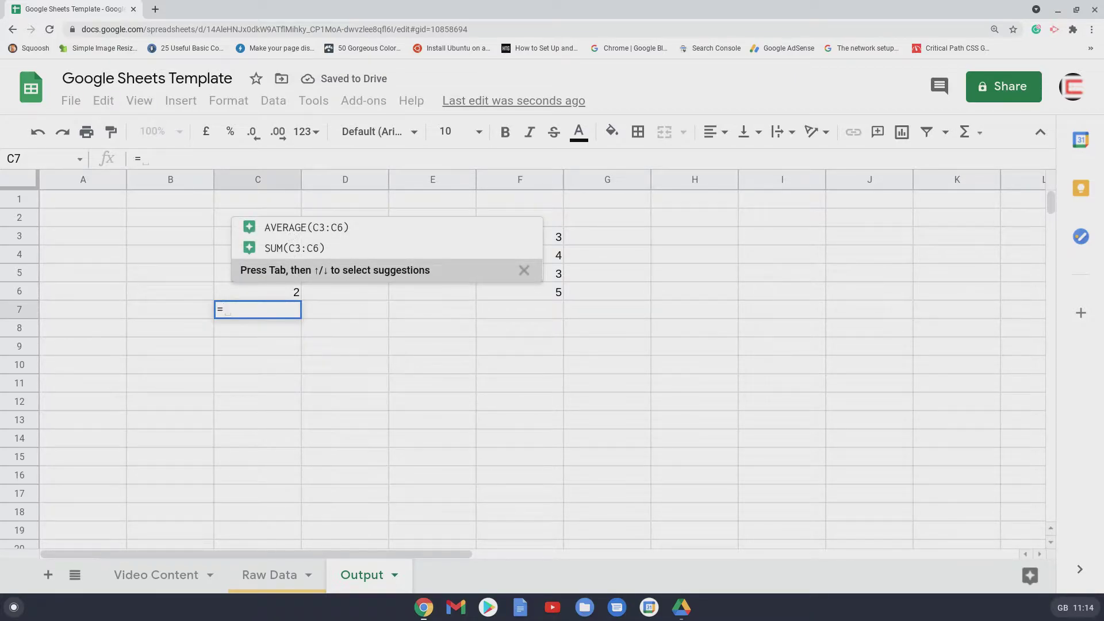
type("c3")
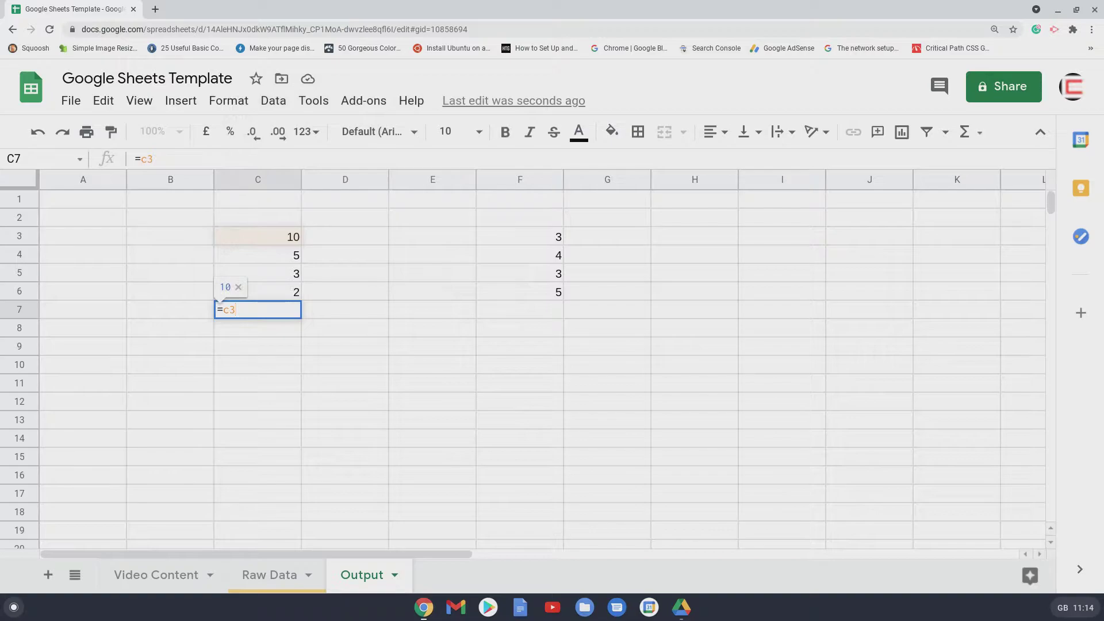
type("+c4")
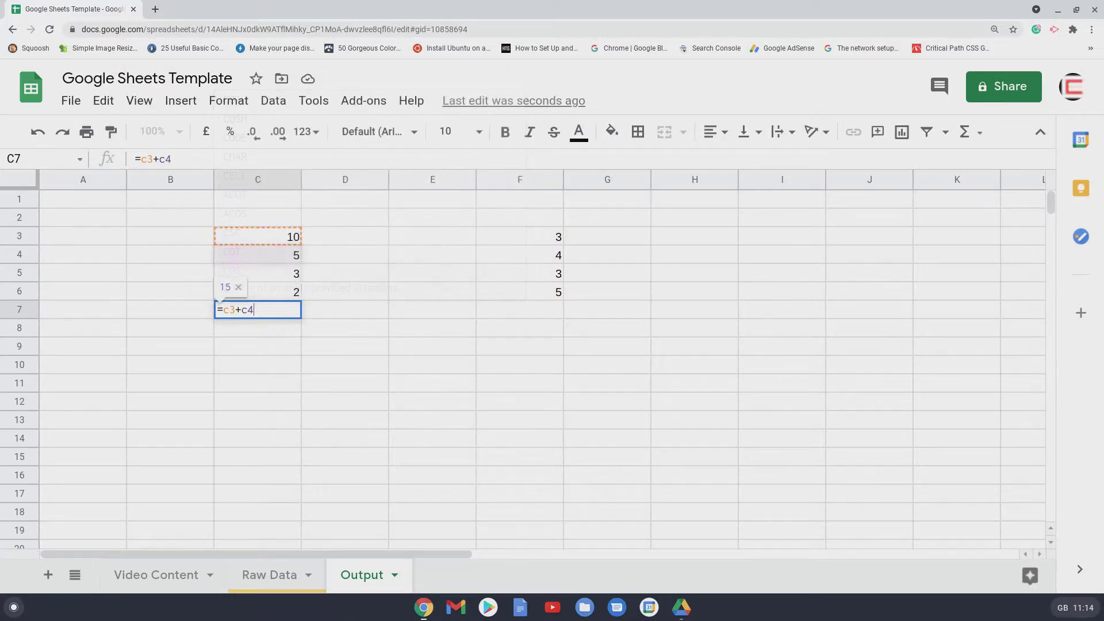
type("+c5")
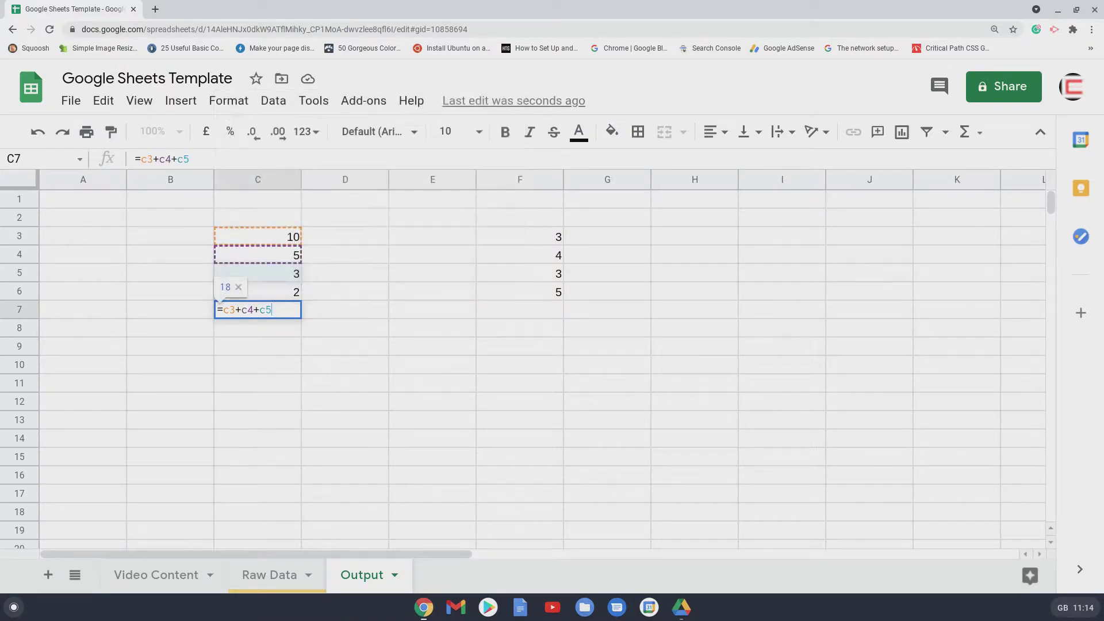
type("+c6")
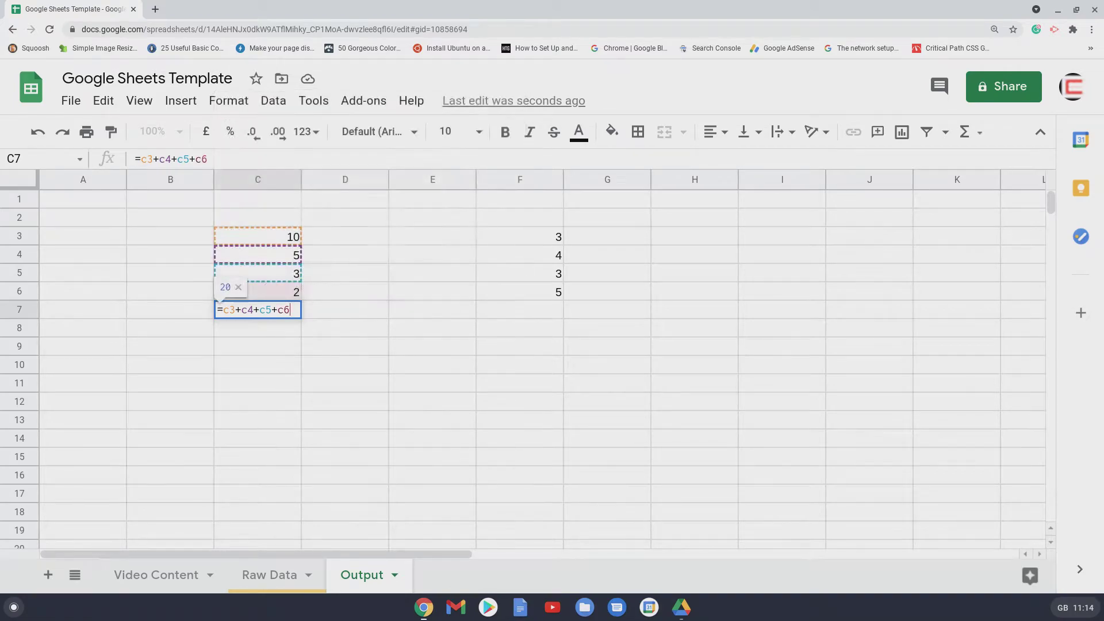
key("Return")
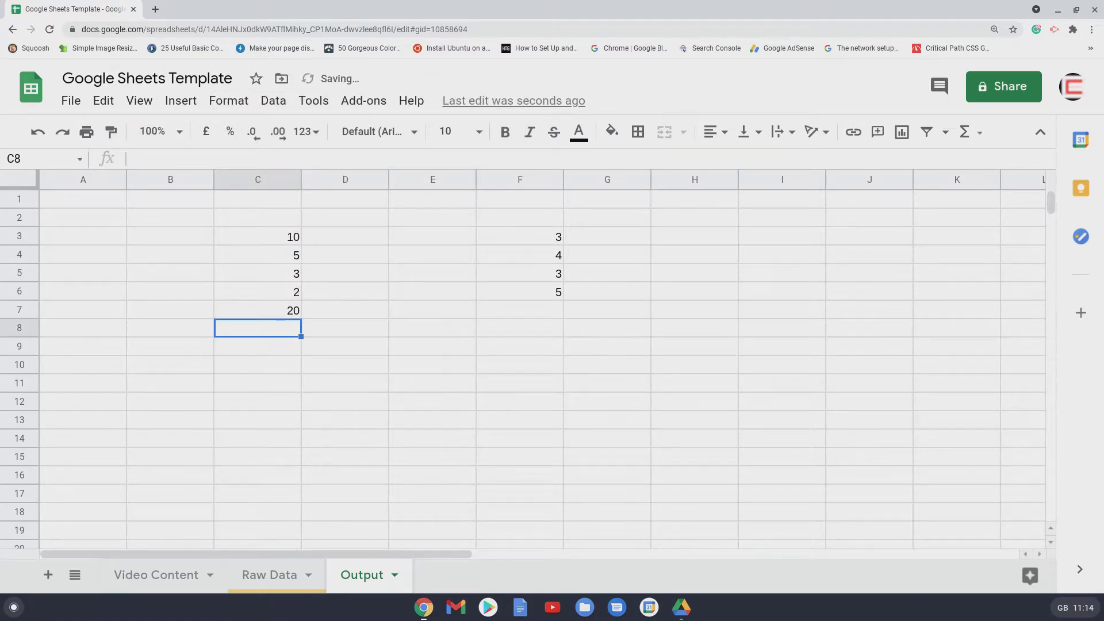
Replace the formula in C7 with =sum(C3:C6), selecting the range directly in the grid
left_click(274, 312)
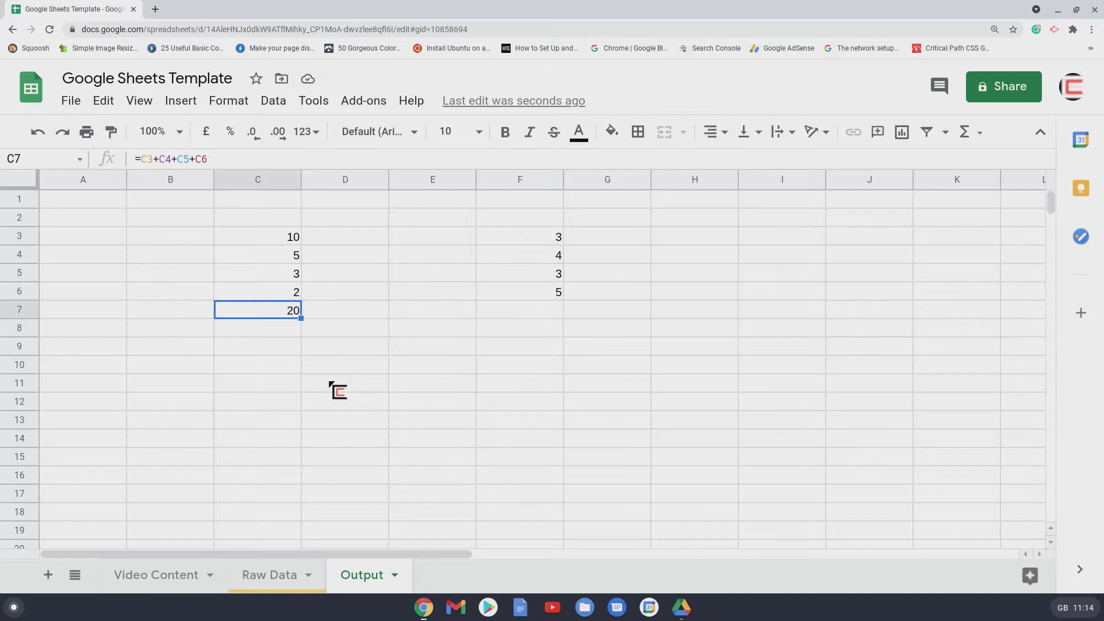
type("=")
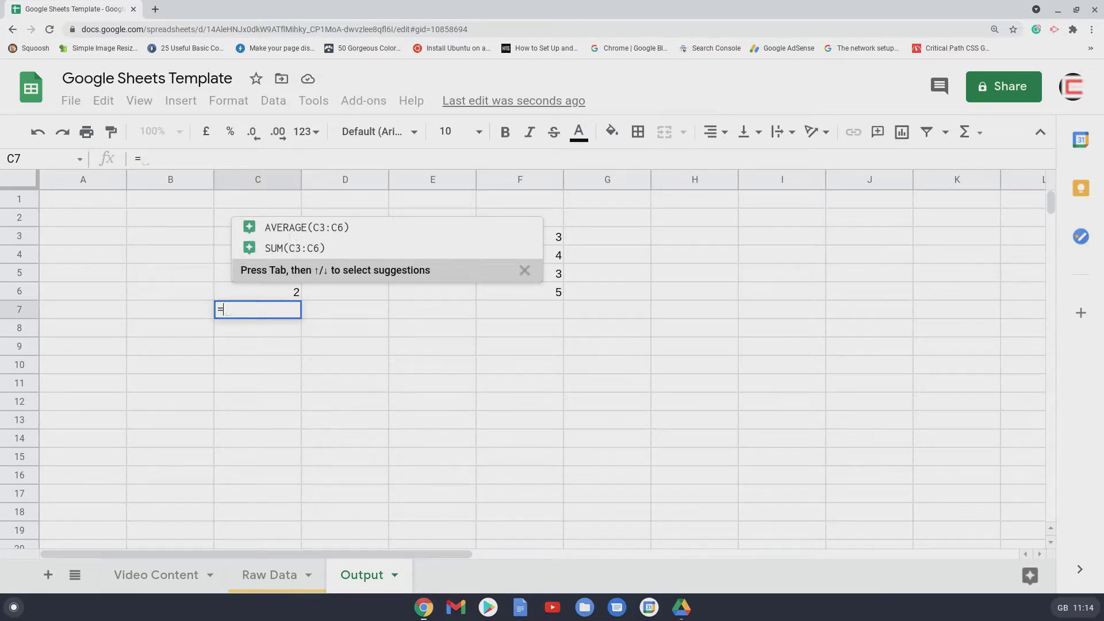
type("sum(")
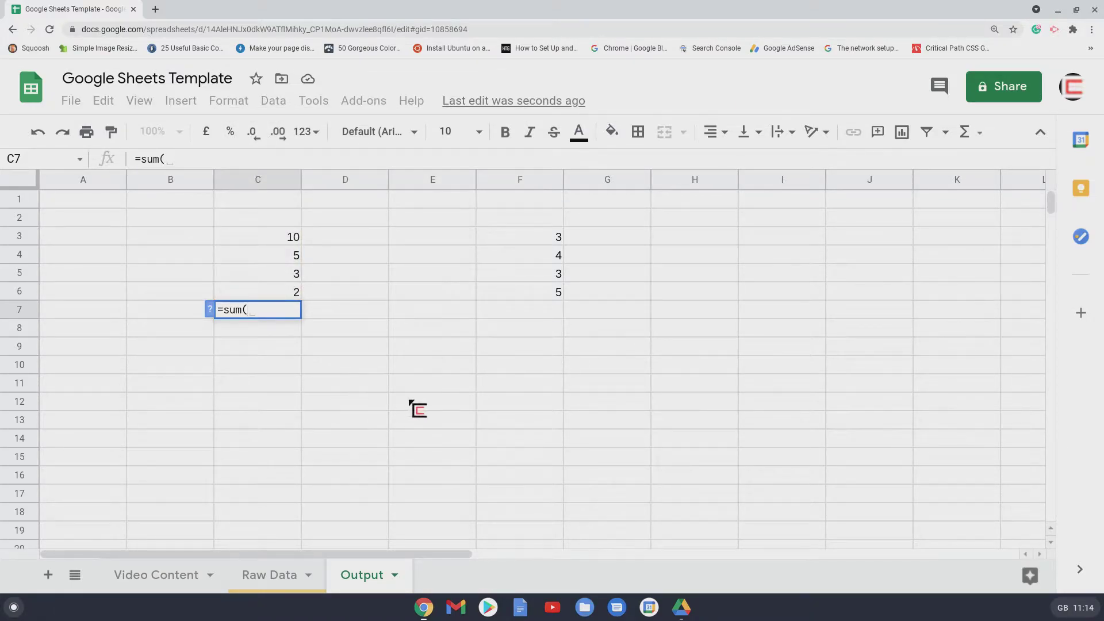
left_click(285, 239)
left_click_drag(284, 238, 284, 292)
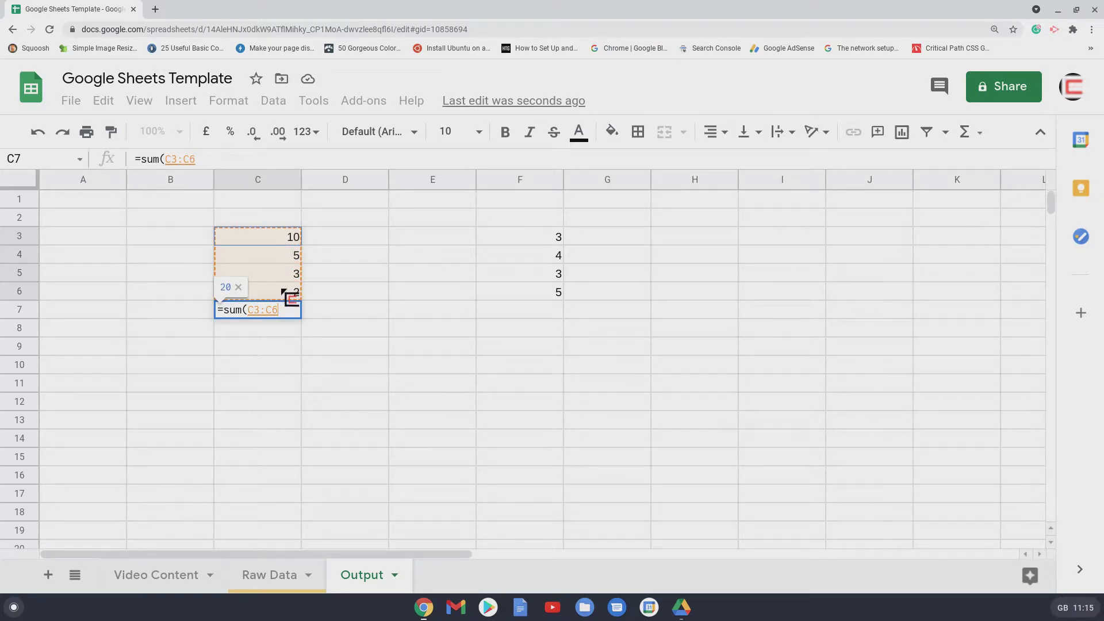
mouse_move(284, 292)
left_mouse_down()
mouse_move(285, 258)
mouse_move(284, 292)
left_mouse_up()
type(")")
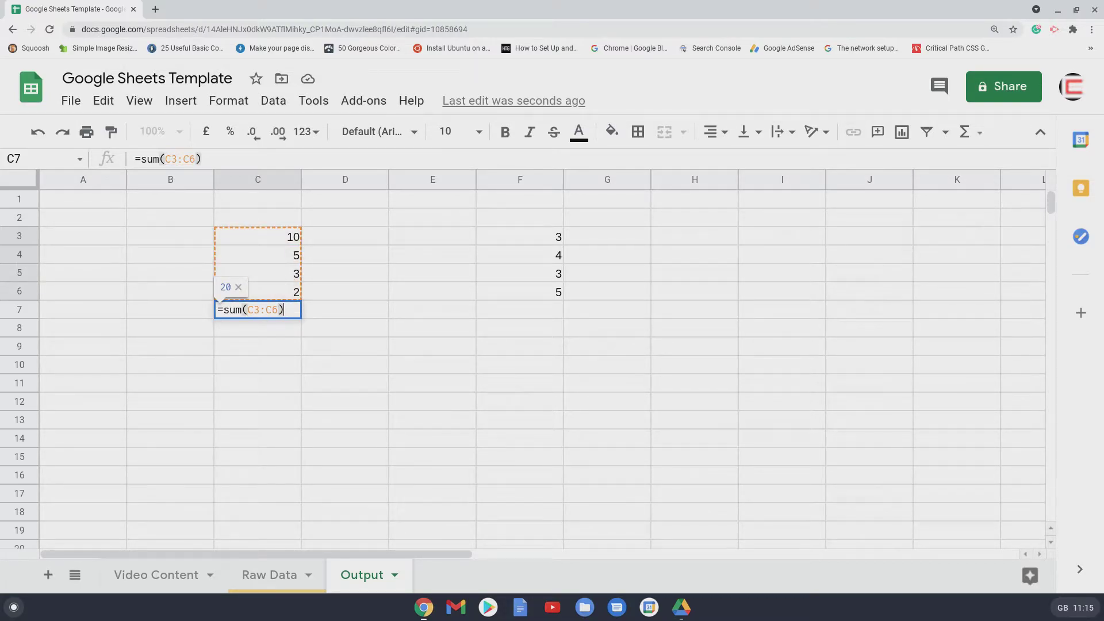
key("Return")
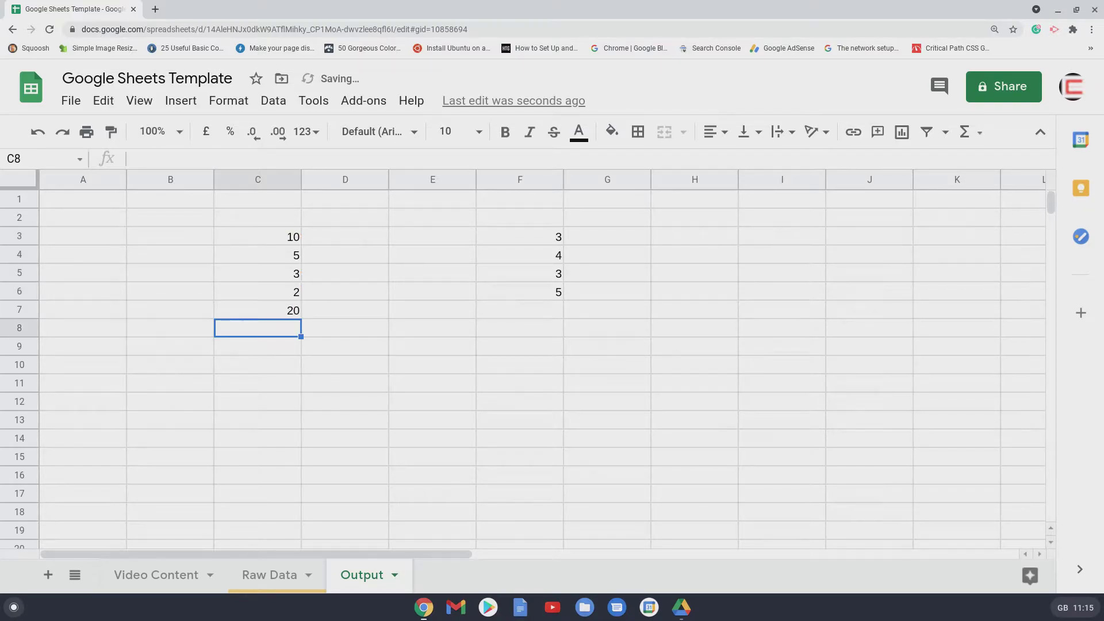
left_click(257, 310)
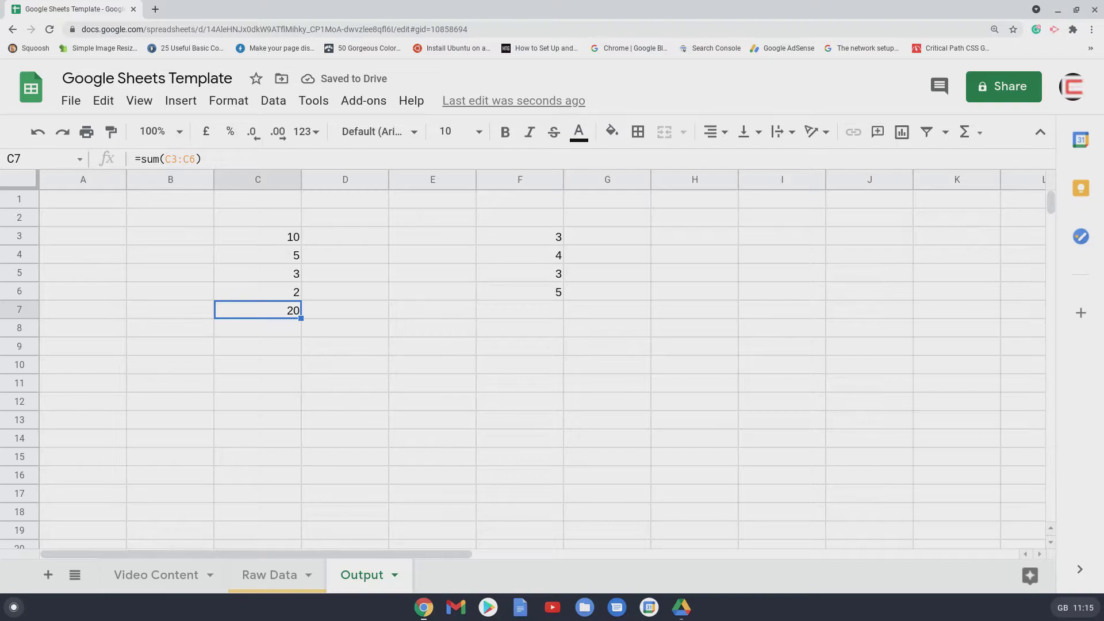
type("sum(c3")
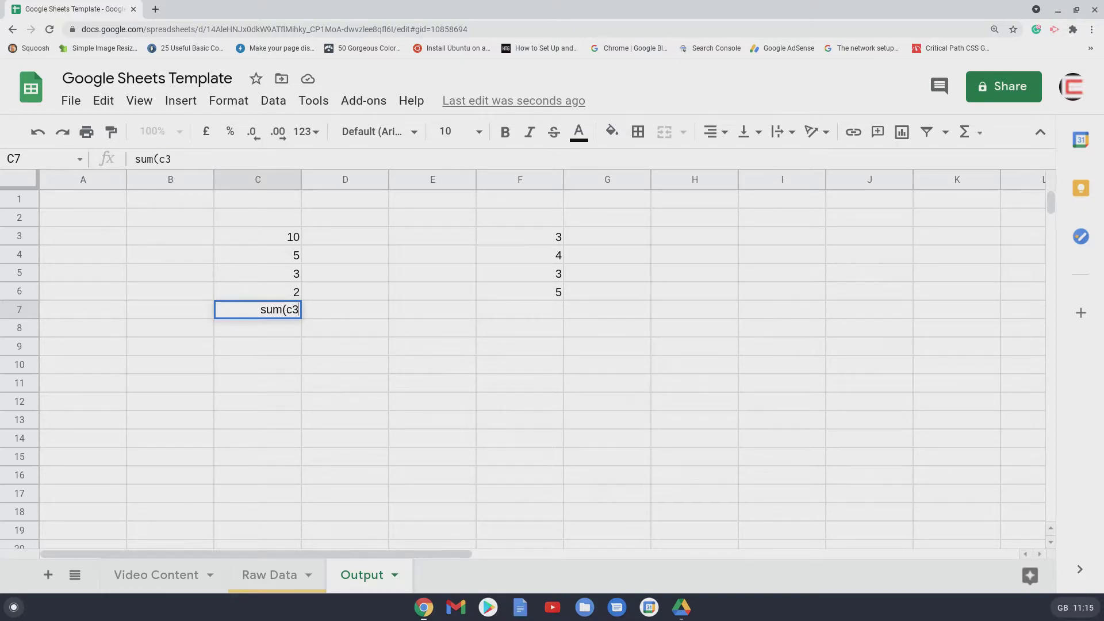
type(":c6")
key("BackSpace")
key("BackSpace")
key("BackSpace")
key("BackSpace")
key("BackSpace")
key("BackSpace")
key("BackSpace")
key("BackSpace")
key("BackSpace")
Enter =sum(c3:c6) in cell C7, writing out the range reference
type("=s")
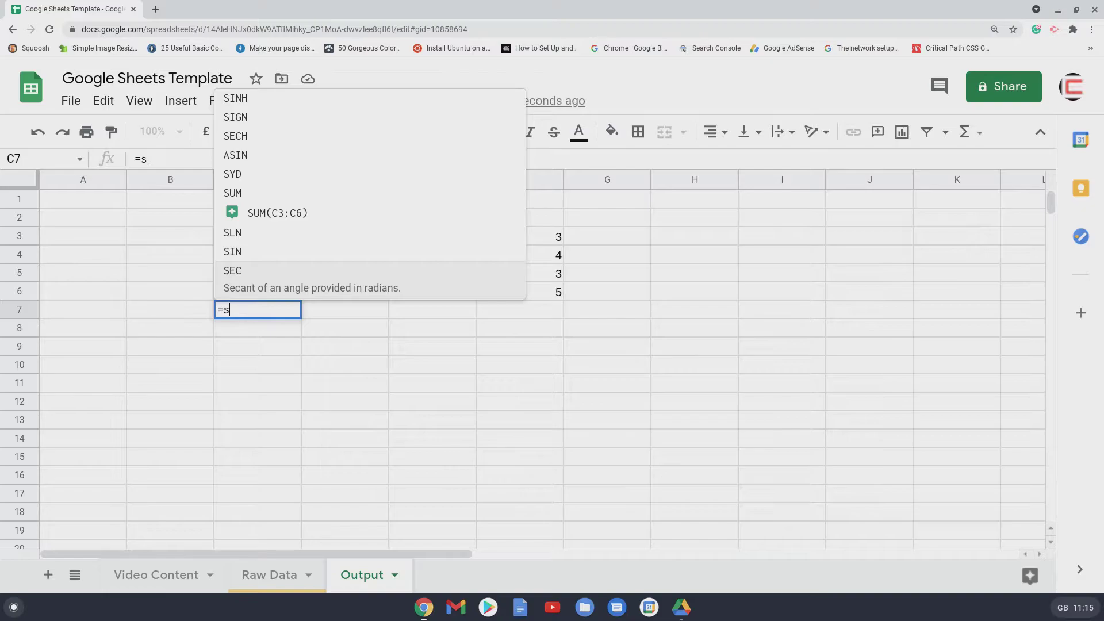
type("um(c3")
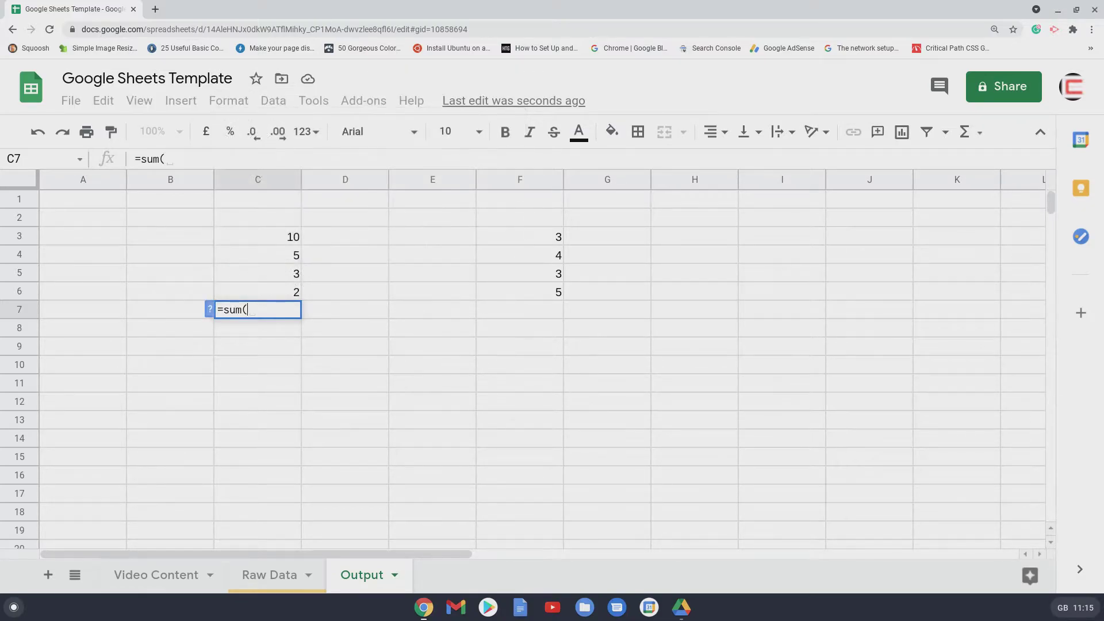
type(":c6")
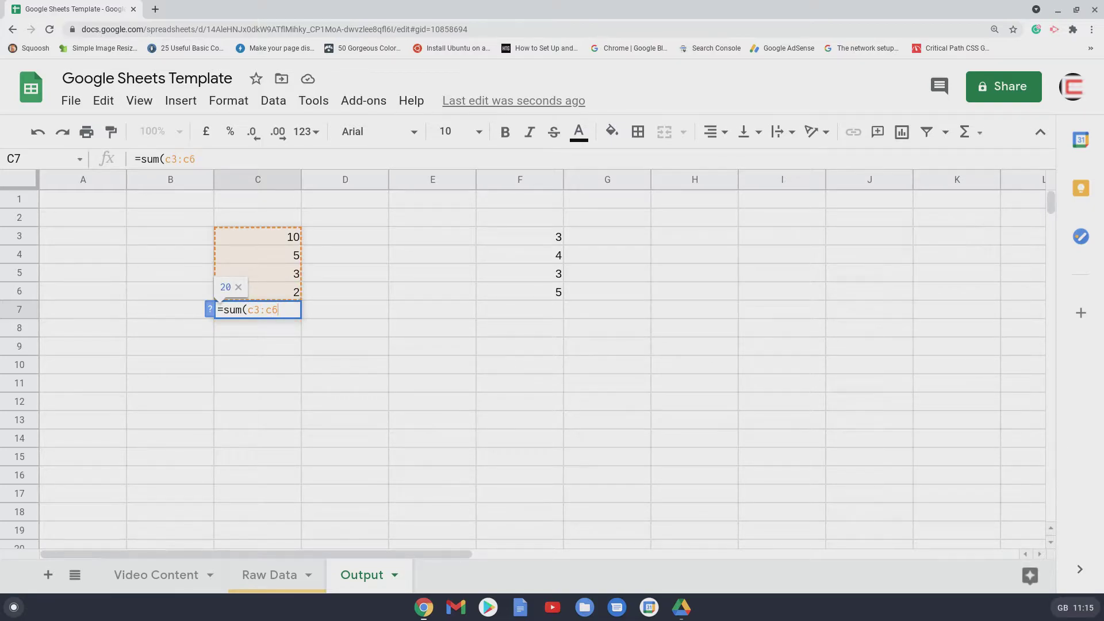
type(")")
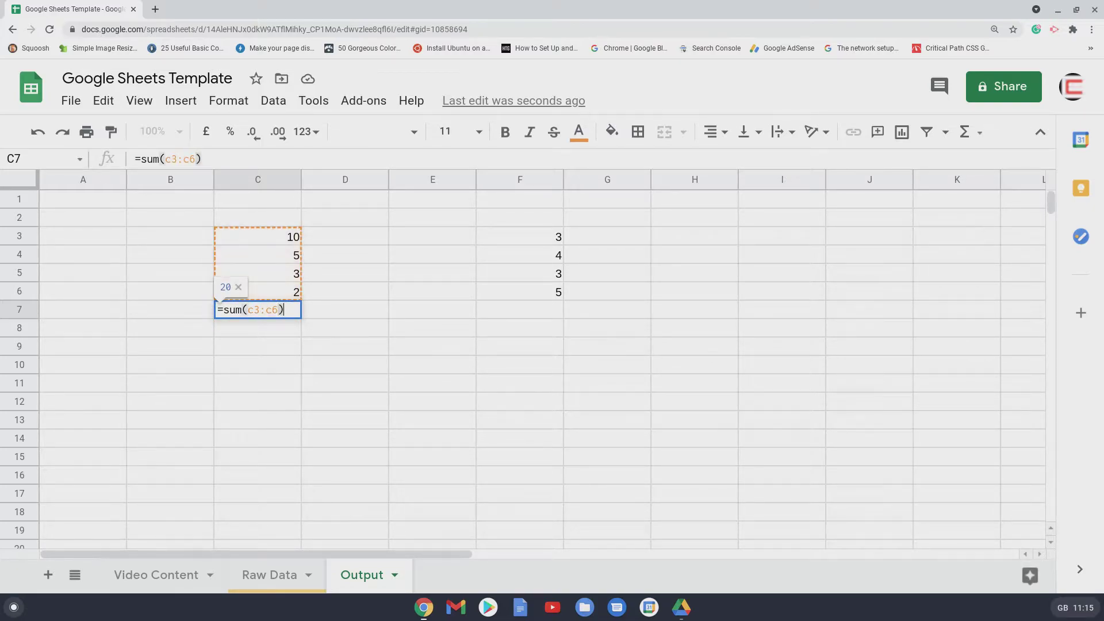
key("Return")
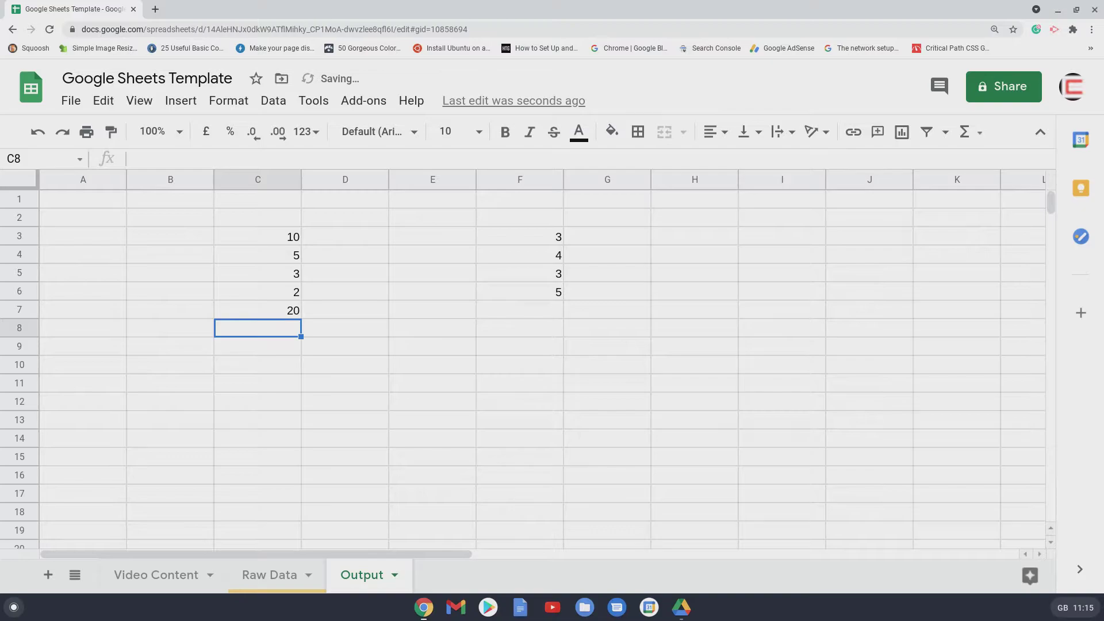
Re-enter the total in C7 as =sum(C3:c6), picking C3 from the grid and writing out the rest of the range
left_click(257, 310)
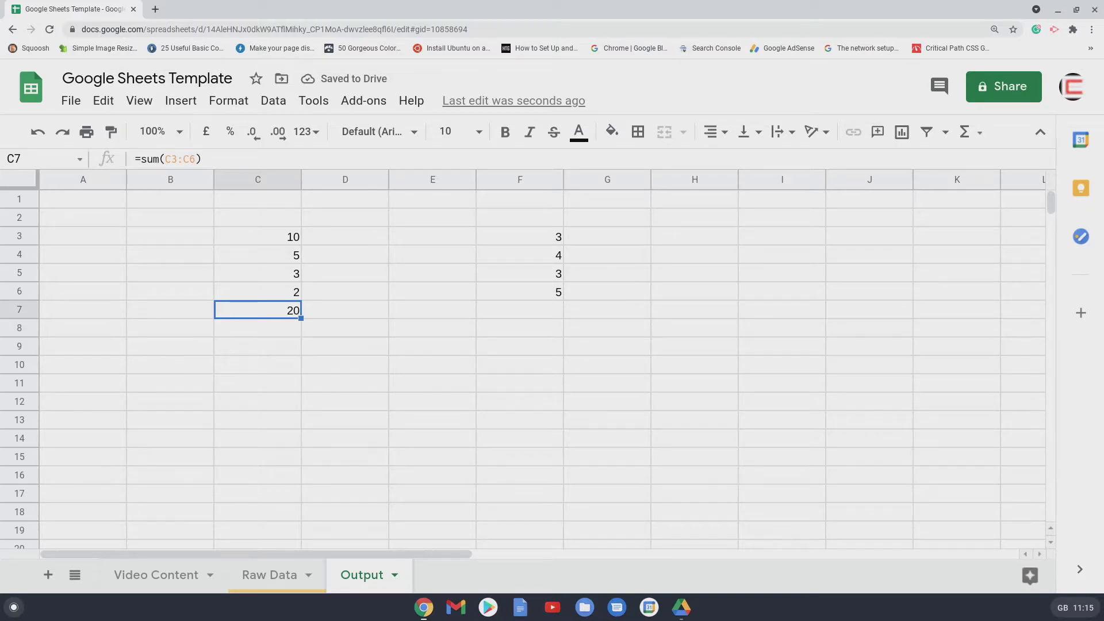
type("=su")
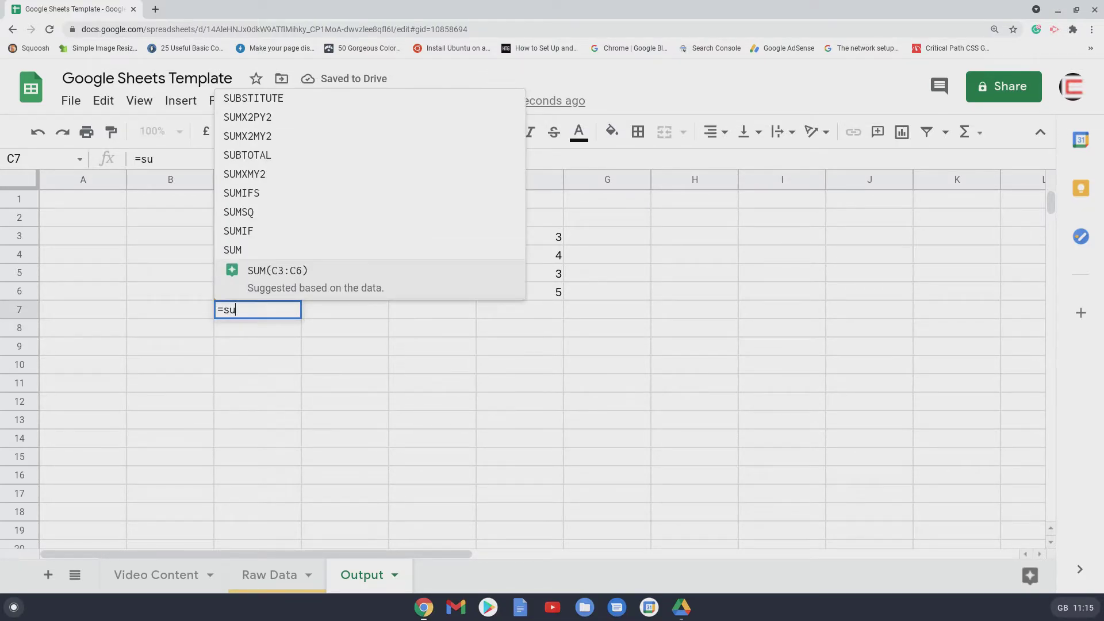
type("m(")
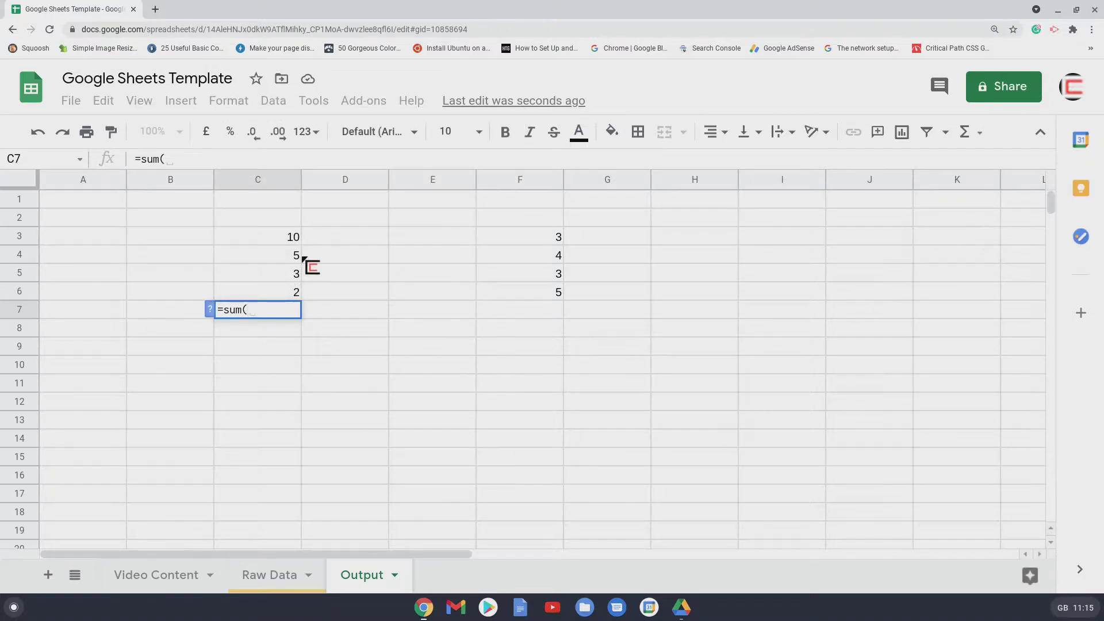
left_click(293, 241)
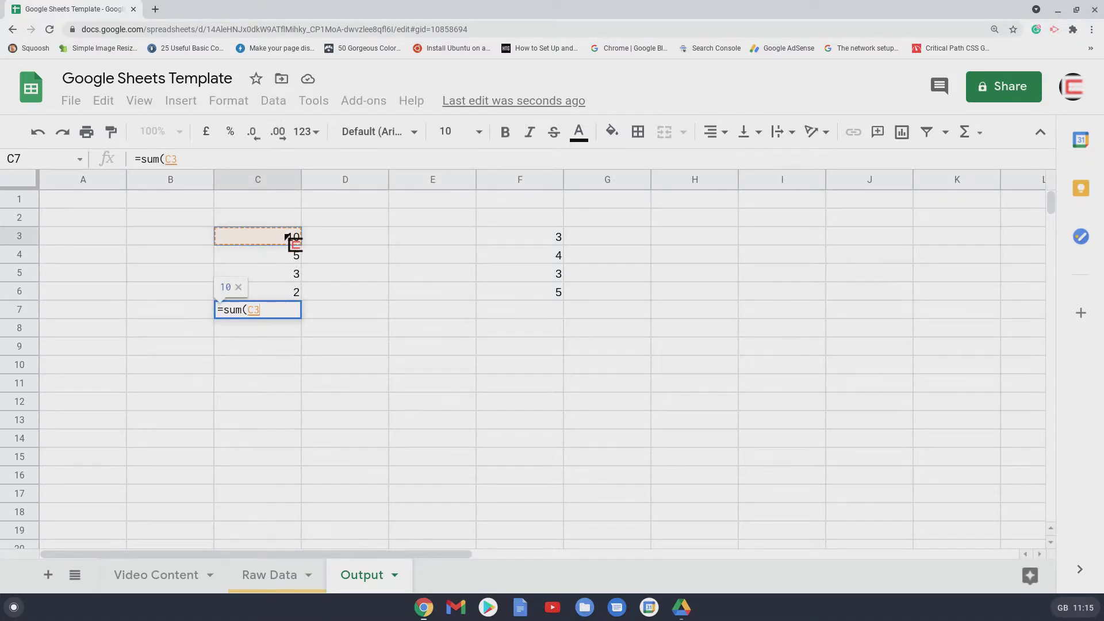
type(":c6)")
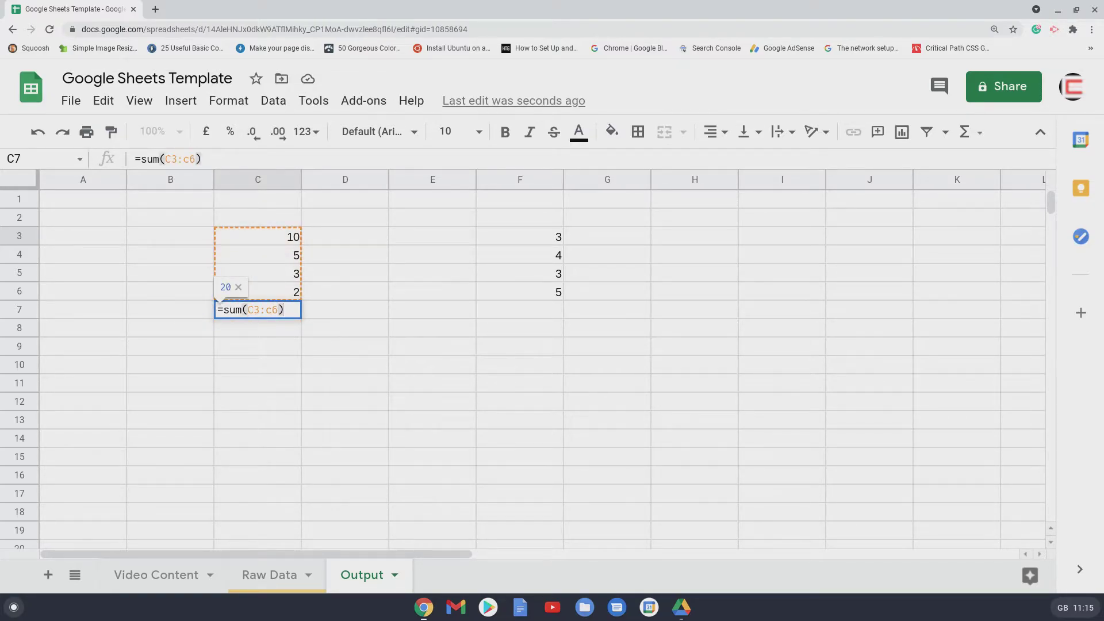
key("Return")
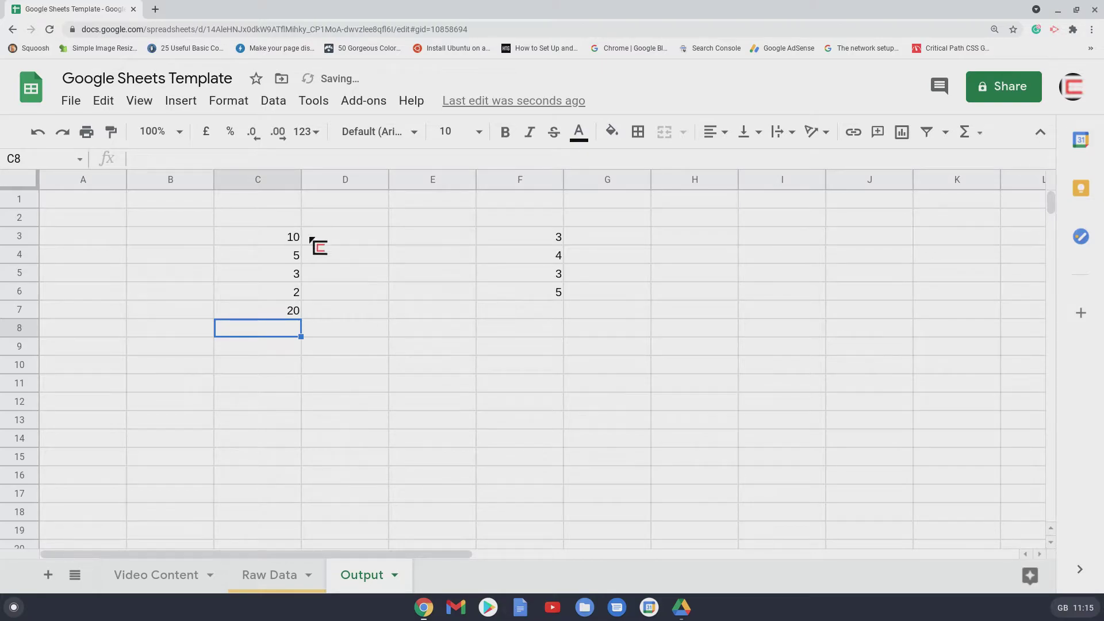
left_click(291, 309)
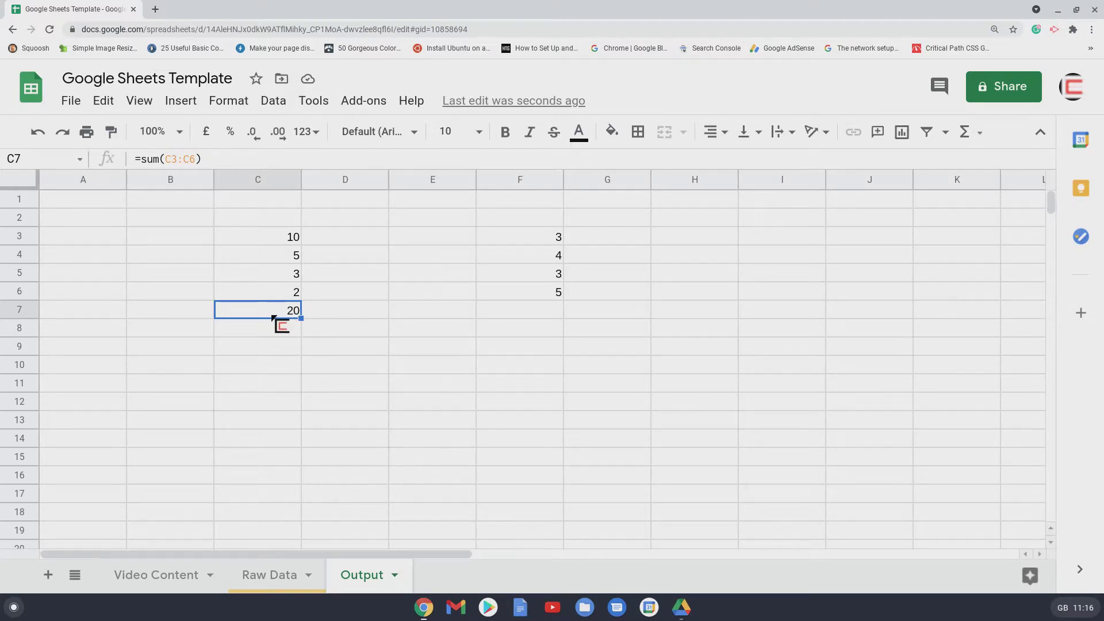
Check off "How to add numbers" on the Video Content sheet and return to the Output sheet
left_click(160, 573)
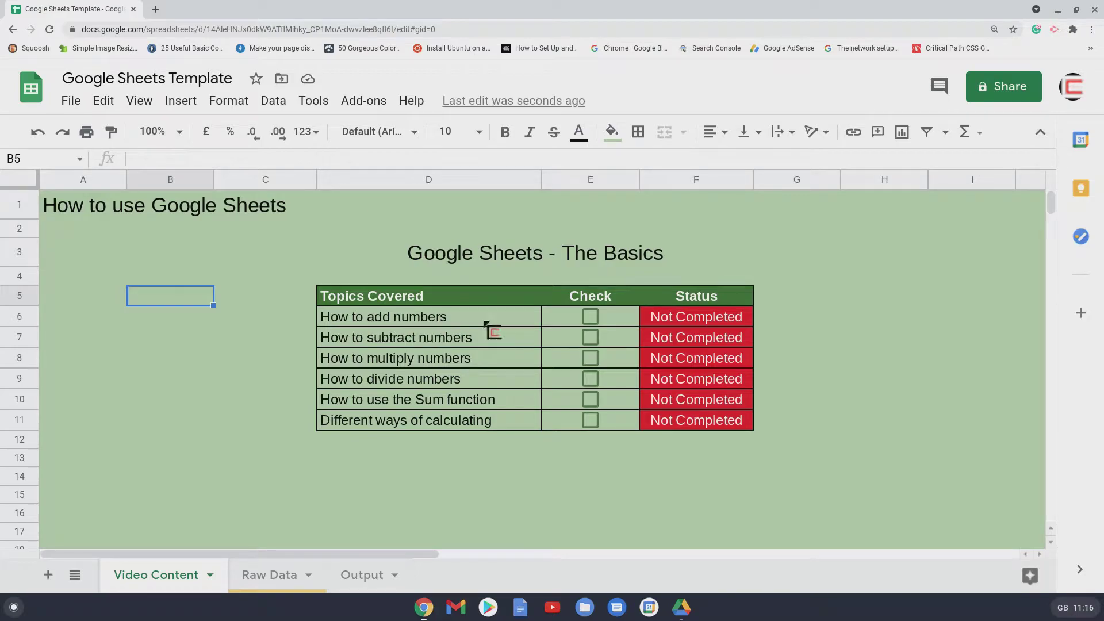
left_click(590, 318)
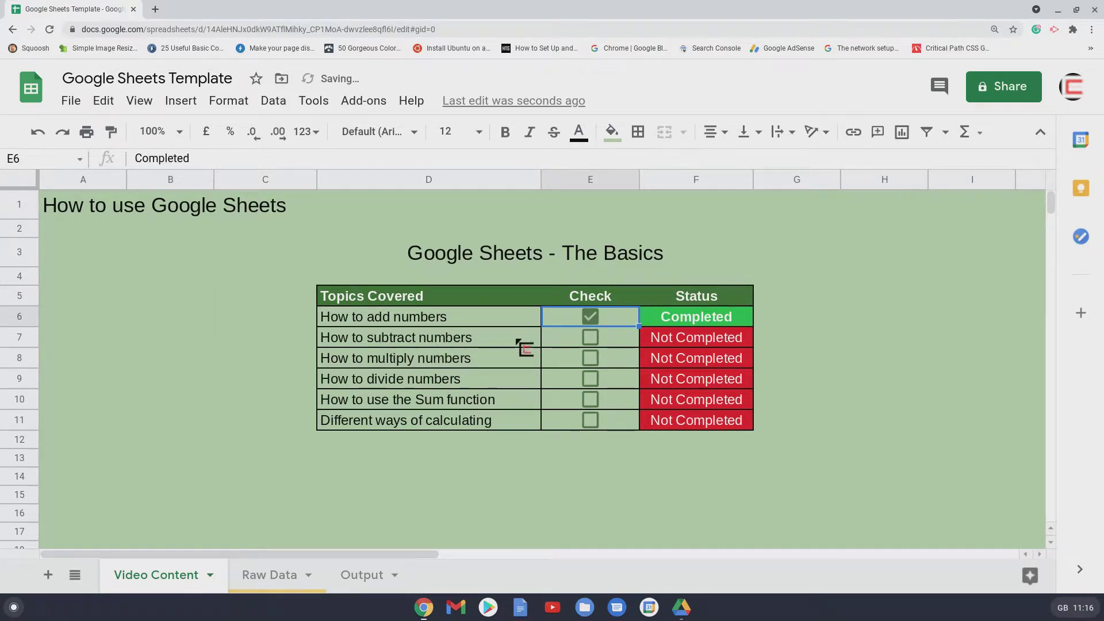
left_click(368, 574)
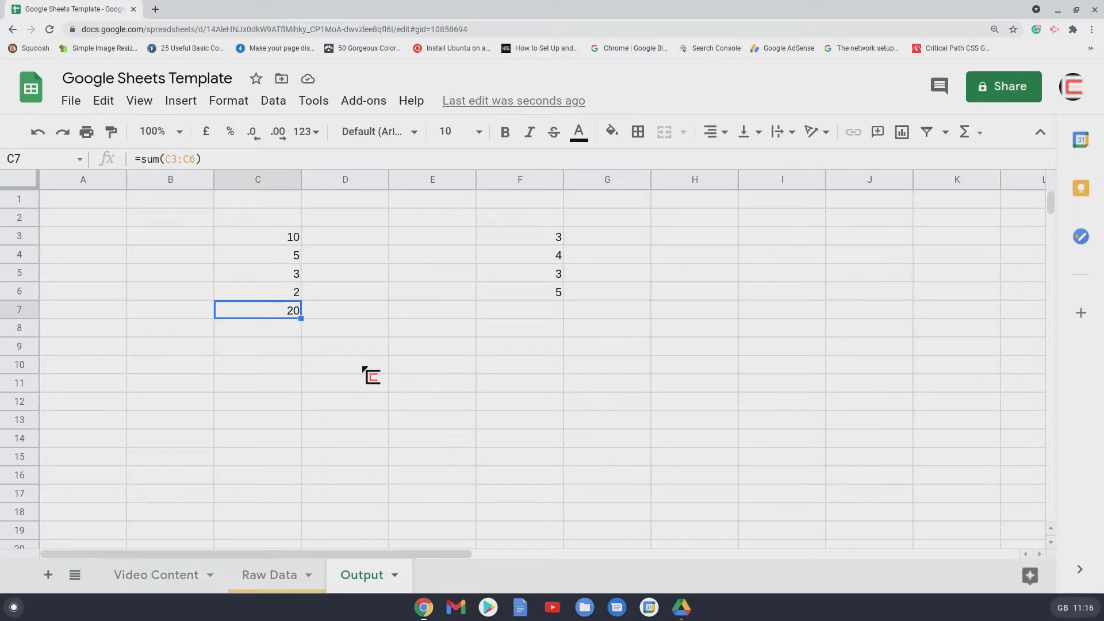
Clear the total from cell C7 and move the selection to E9
key("Delete")
key("Right")
key("Right")
key("Down")
key("Down")
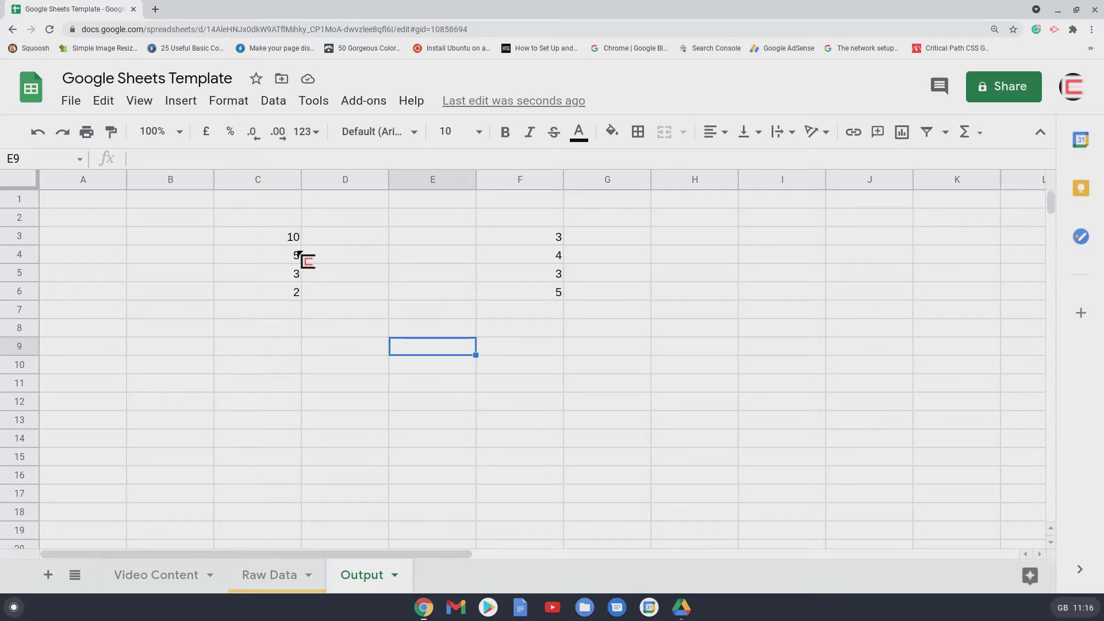
Highlight the two number ranges in turn, first C3:C6 and then F3:F6
left_click_drag(288, 240, 292, 303)
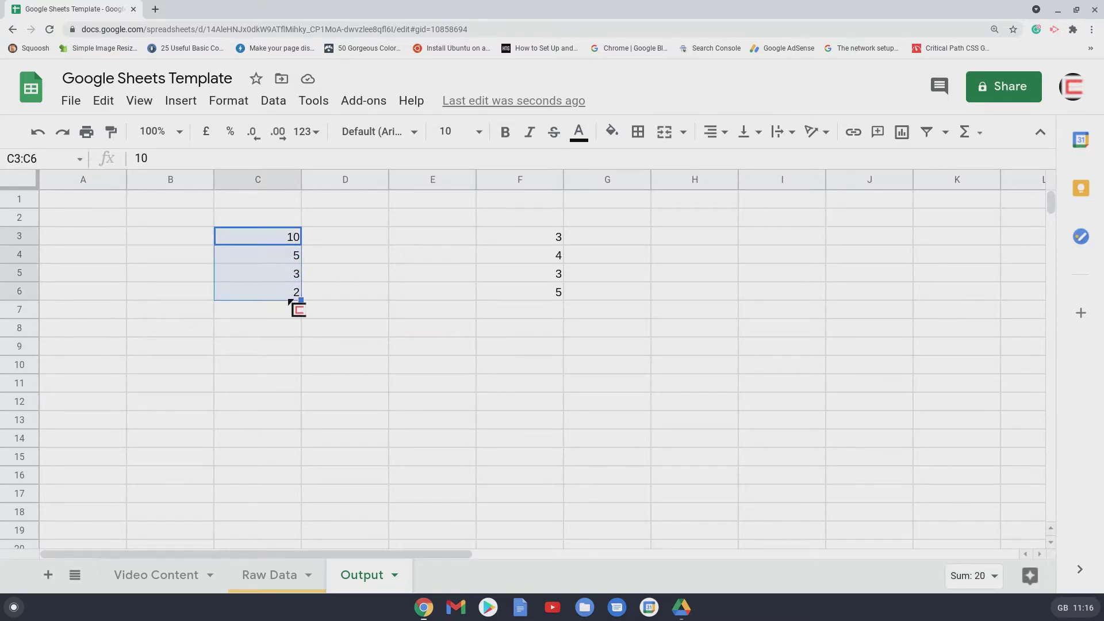
left_click(517, 237)
left_click_drag(517, 237, 530, 293)
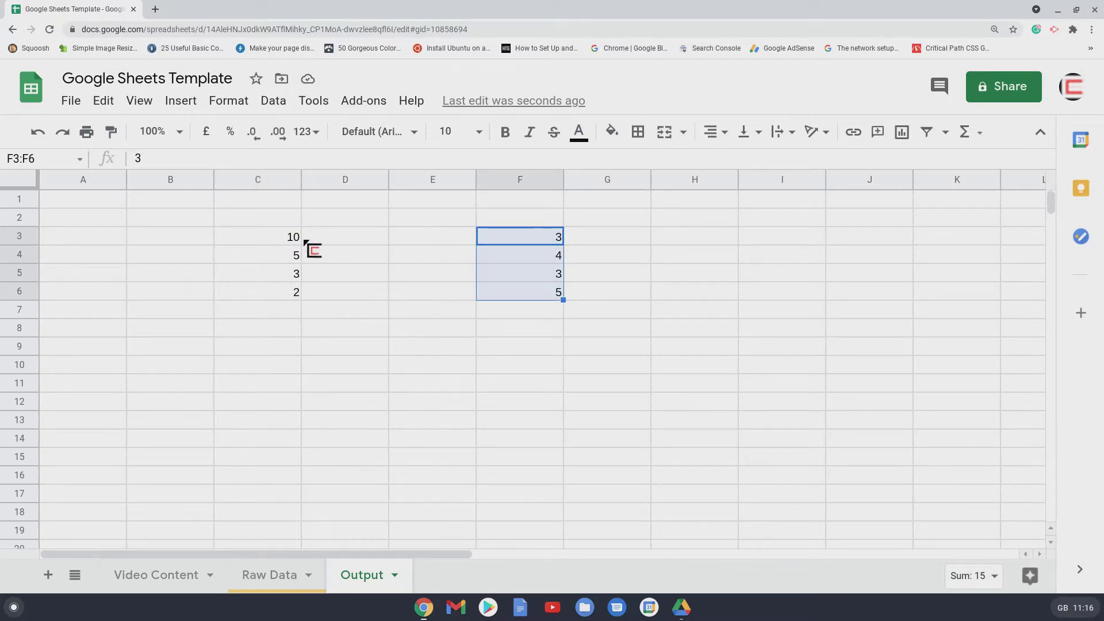
Start a formula in E8 that adds the first column's numbers, =C3+C4+C5+C6, picking each cell from the grid
left_click(401, 328)
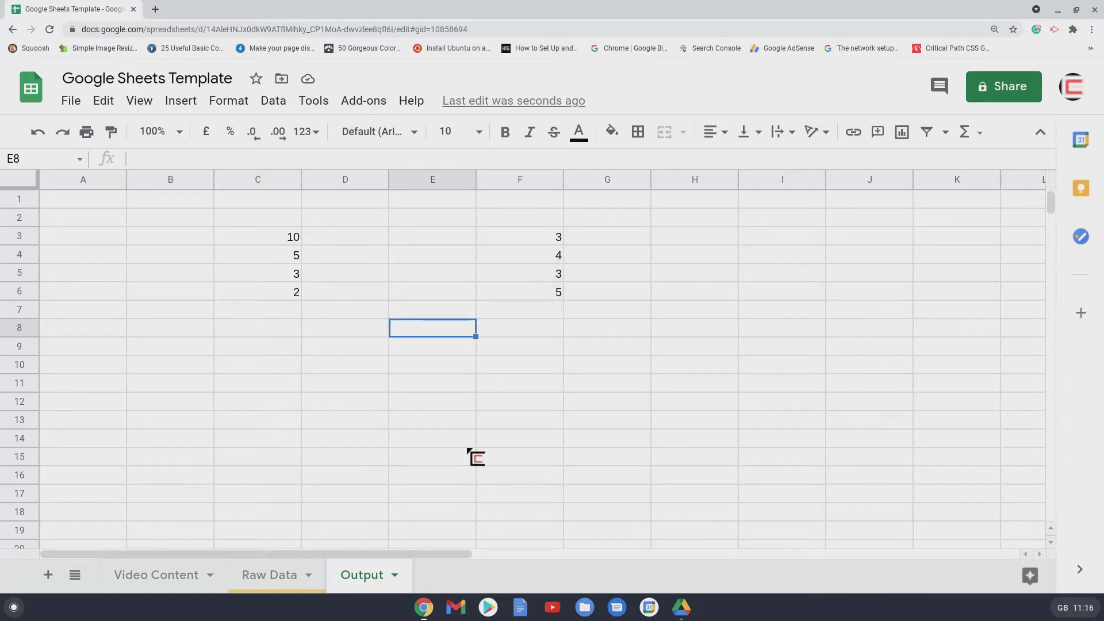
type("=")
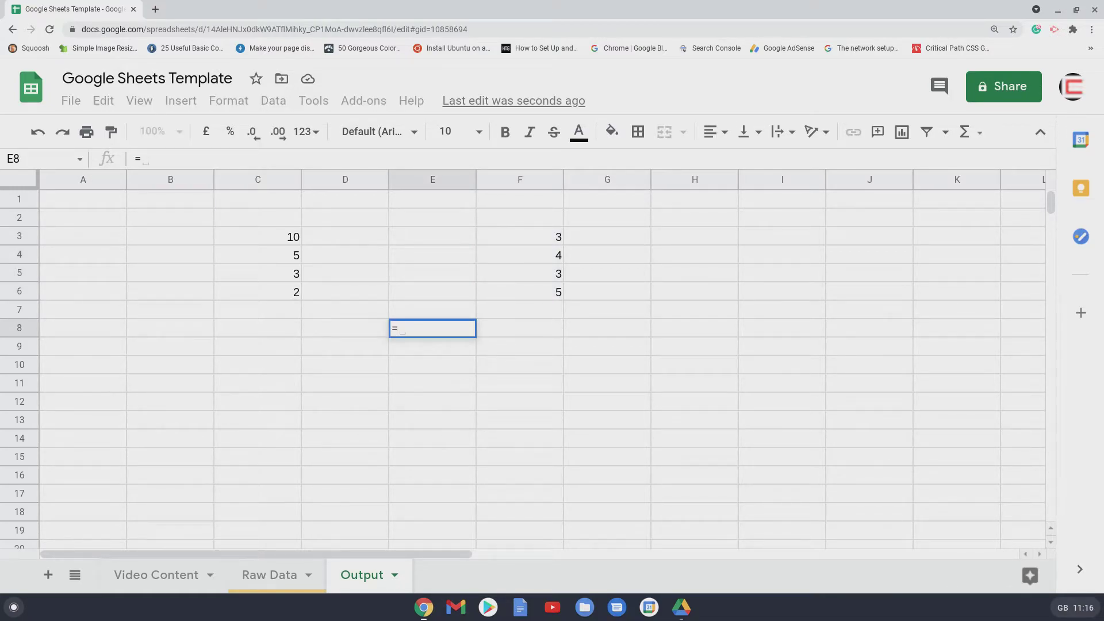
left_click(275, 241)
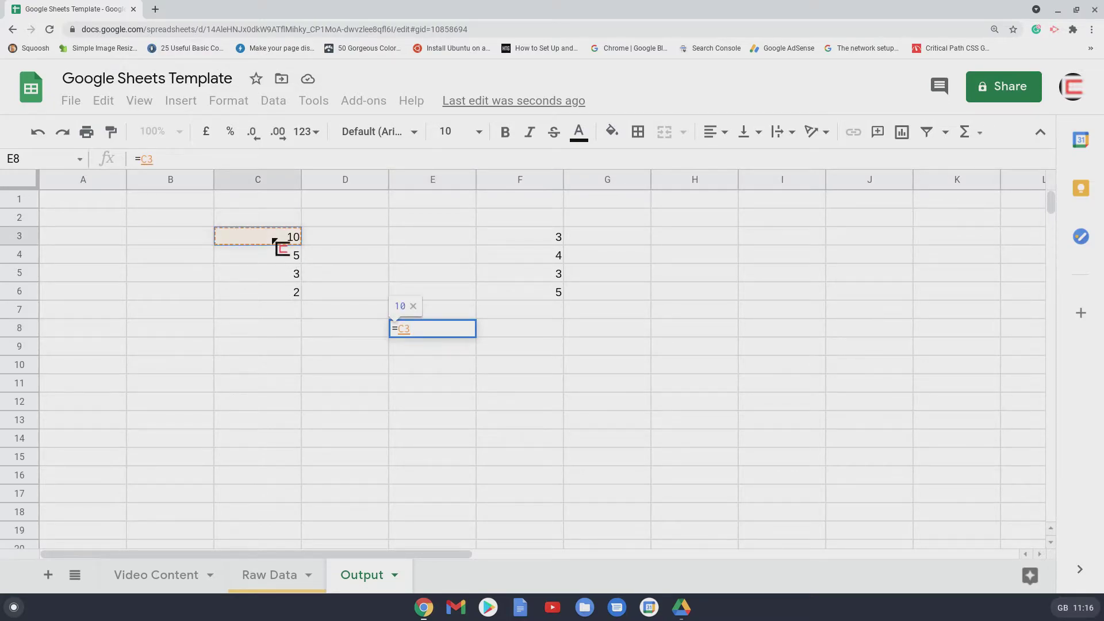
type("+")
left_click(289, 256)
type("+")
left_click(289, 274)
type("+")
left_click(290, 293)
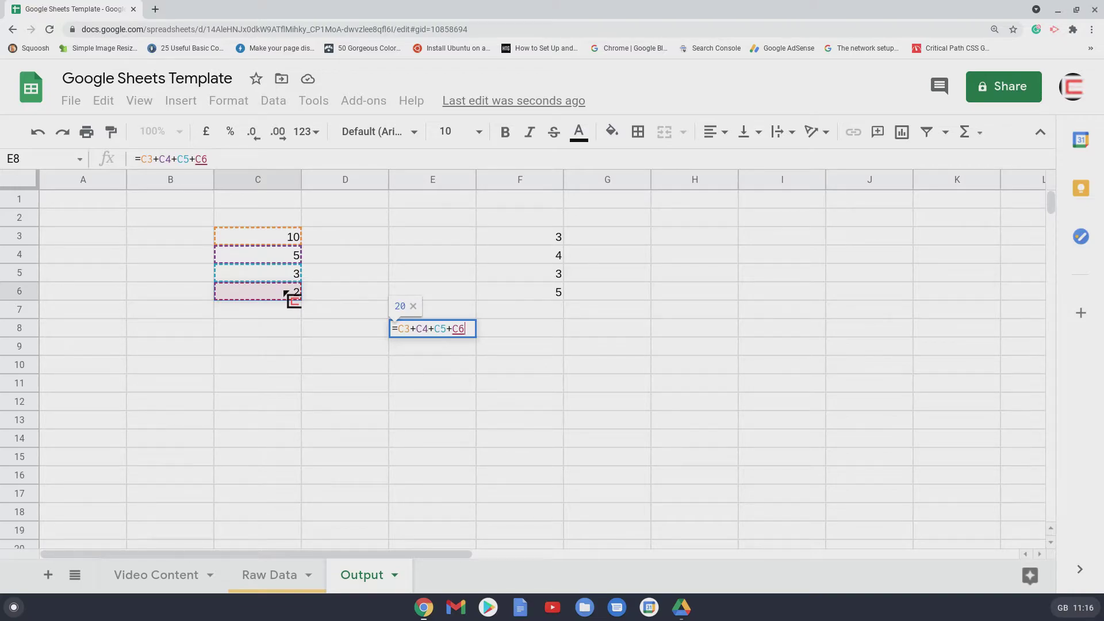
Complete the E8 formula by subtracting each number in the second column, -F3-F4-F5-F6, picking each cell from the grid
type("-")
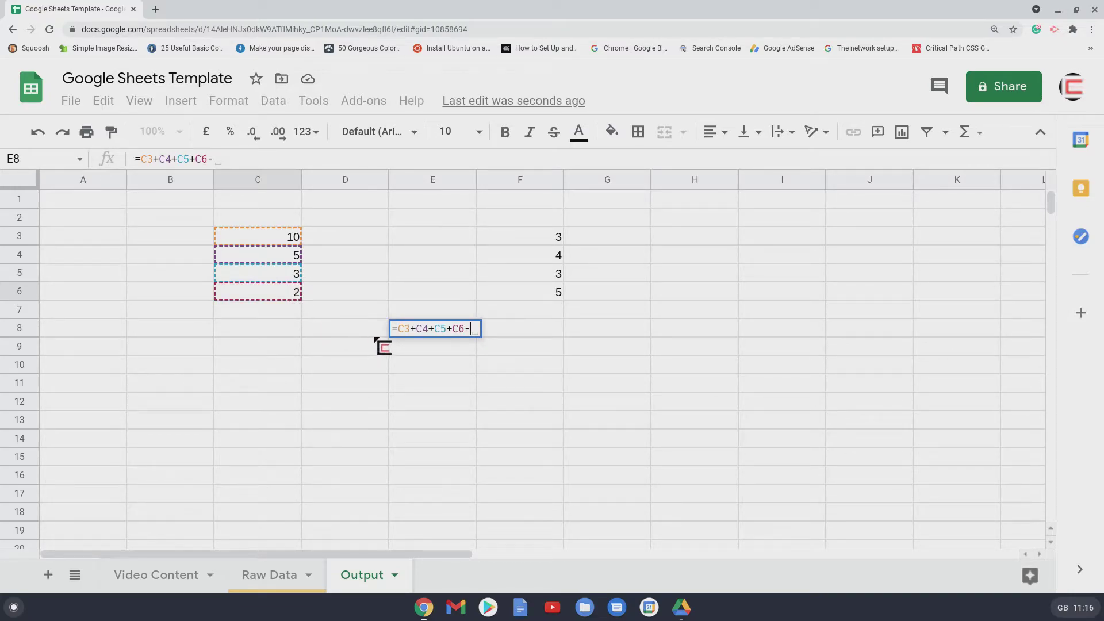
left_click(535, 238)
type("-")
left_click(533, 256)
type("-")
left_click(530, 275)
type("-")
left_click(535, 293)
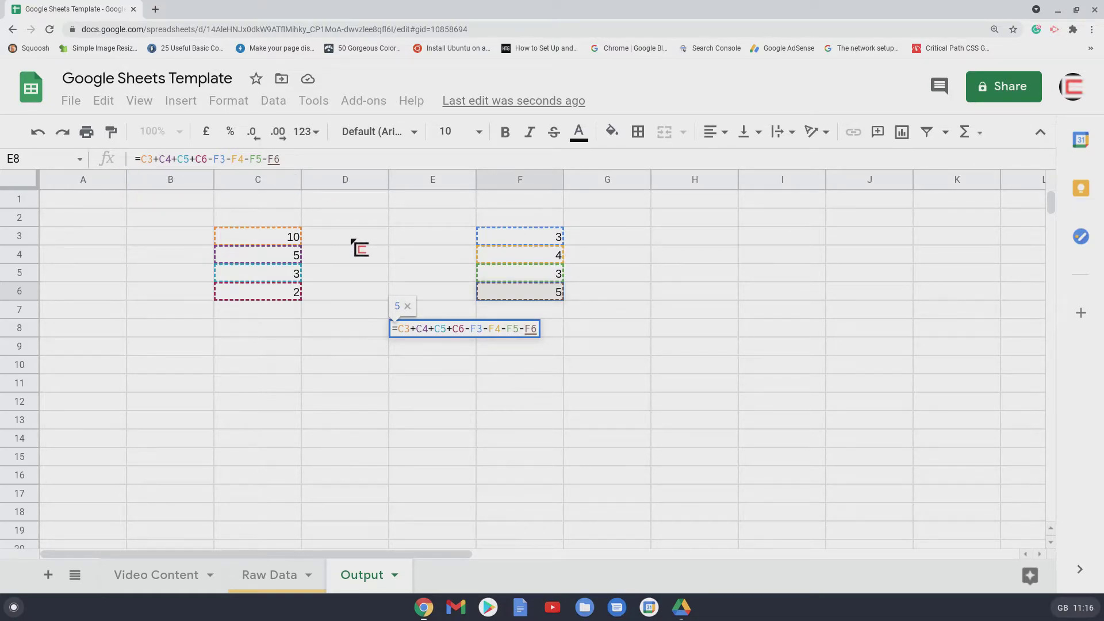
key("Return")
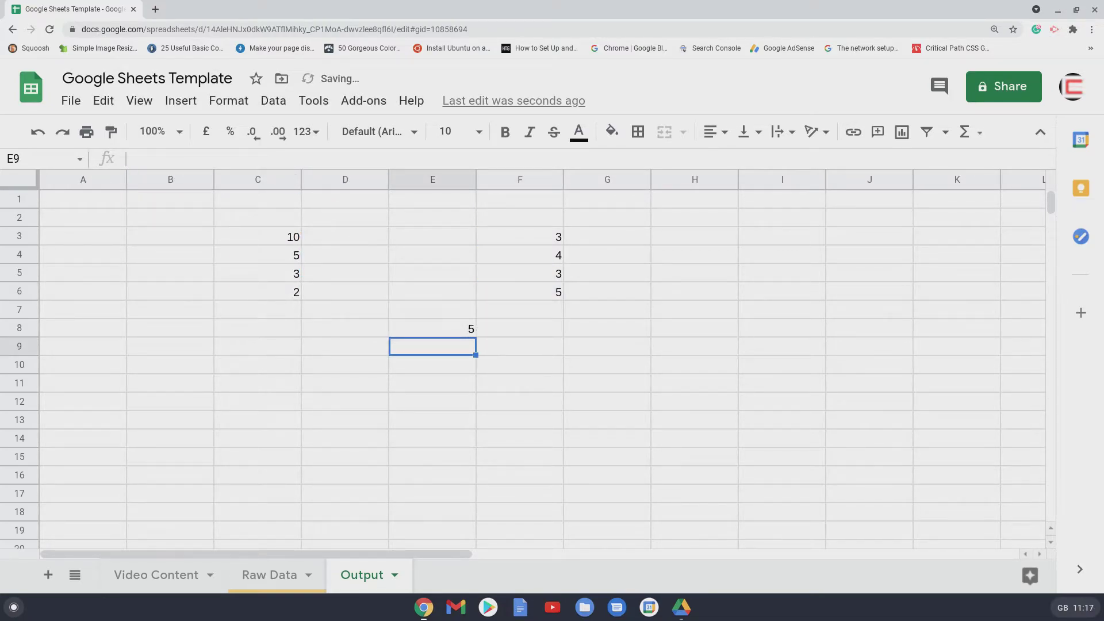
Clear E8 and begin a new formula there with =sum(C3:C6), selecting the range in the grid
left_click(432, 328)
key("Delete")
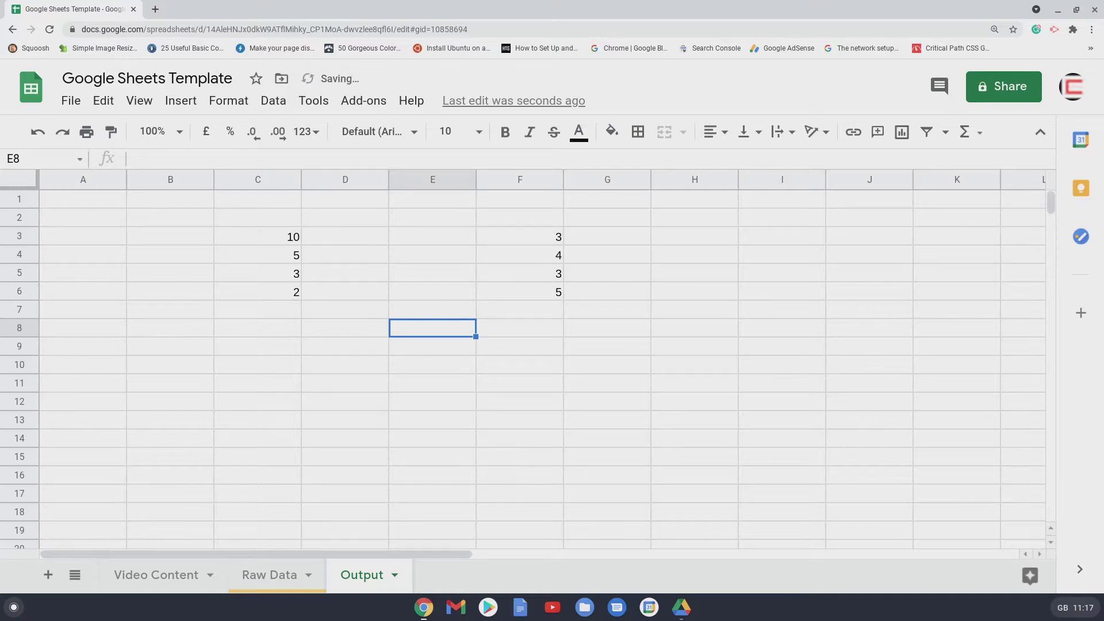
type("=")
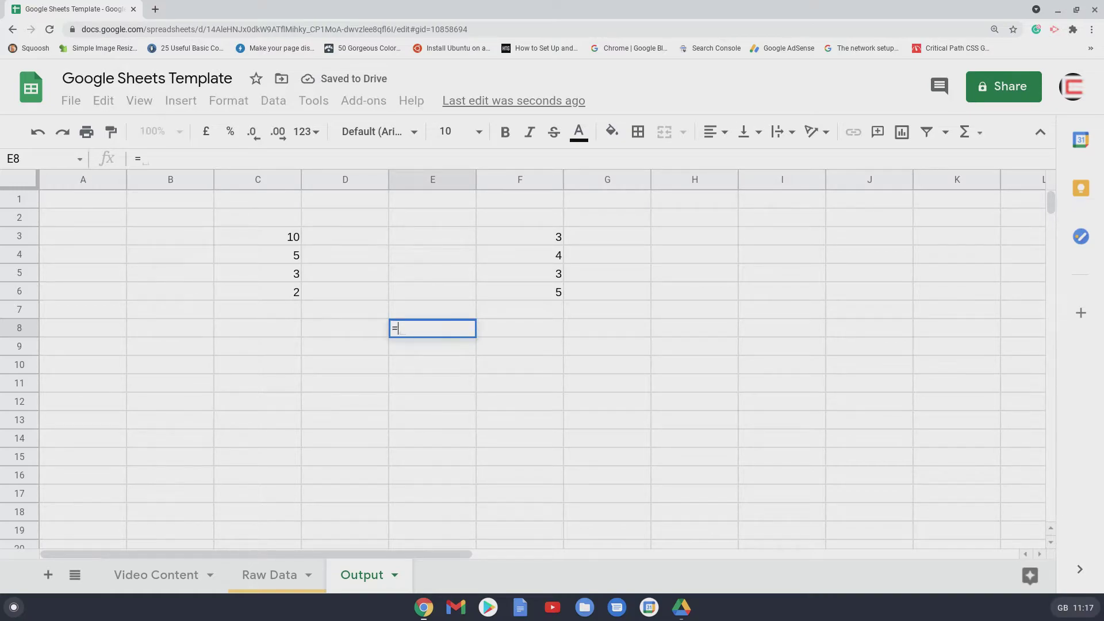
type("sum(")
left_click_drag(296, 239, 288, 291)
type(")")
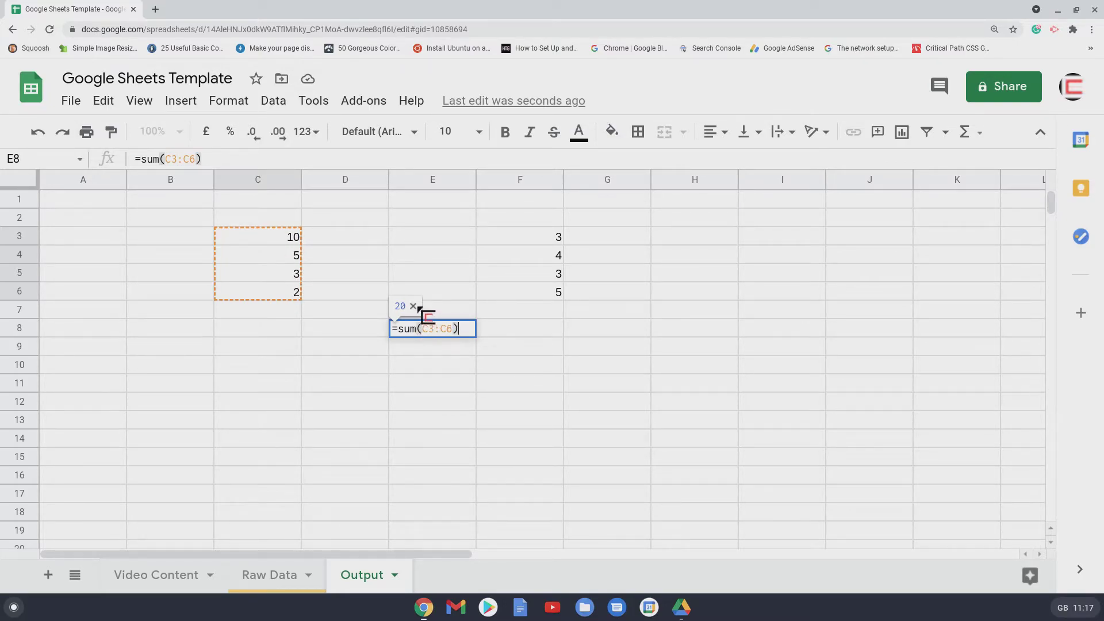
Subtract the second column's cells one by one from the sum in E8 by adding -F3-F4-F5-F6
type("-")
left_click(553, 241)
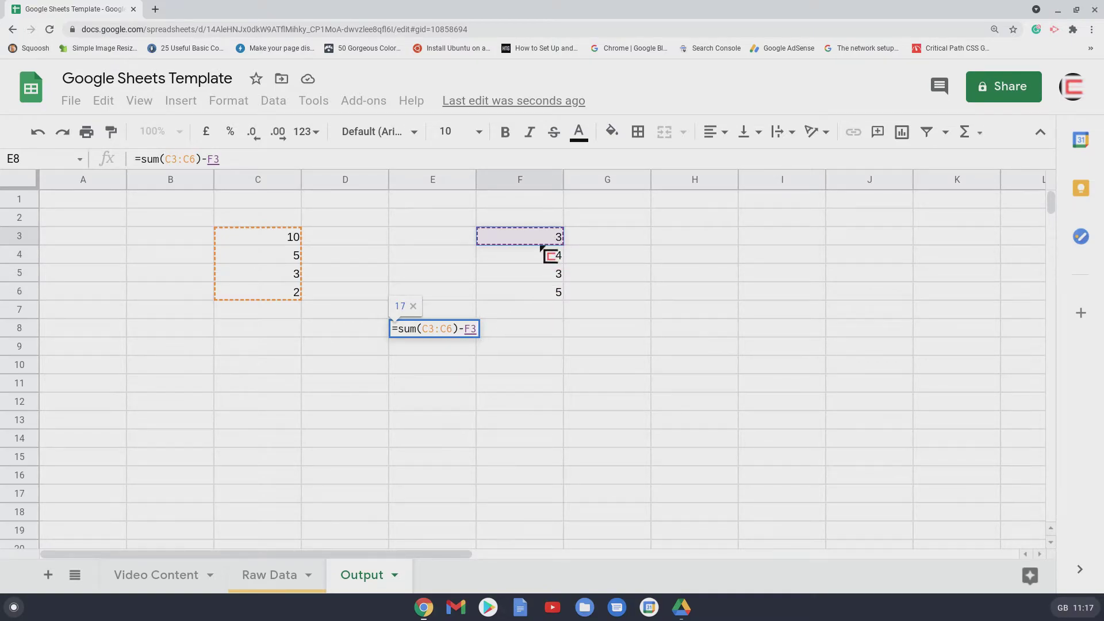
type("-")
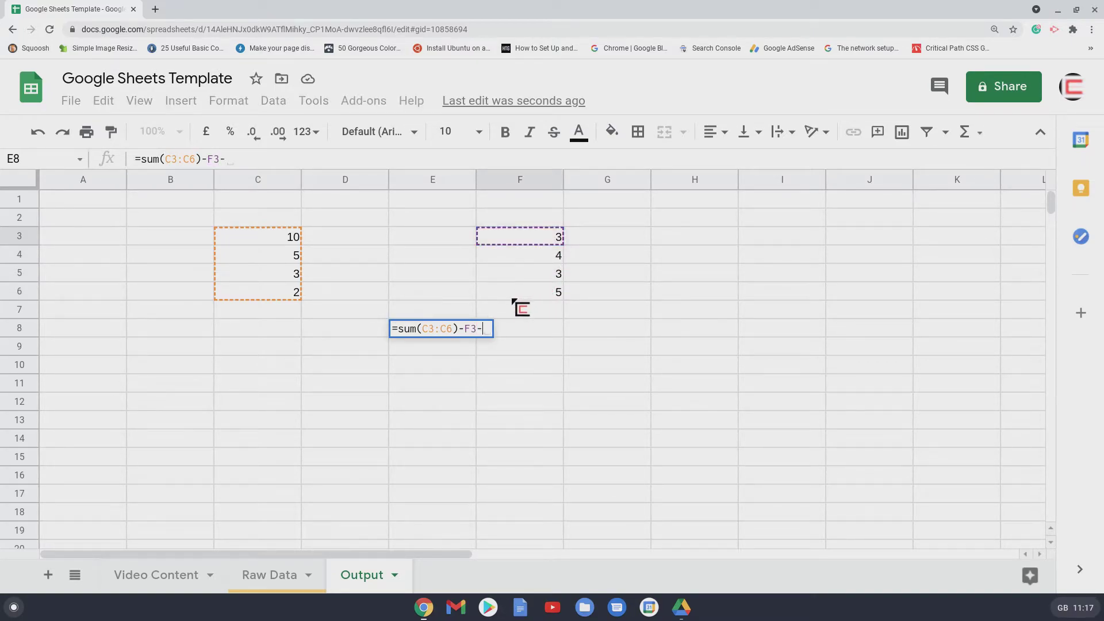
left_click(532, 256)
type("-")
left_click(529, 276)
type("-")
left_click(523, 291)
key("Return")
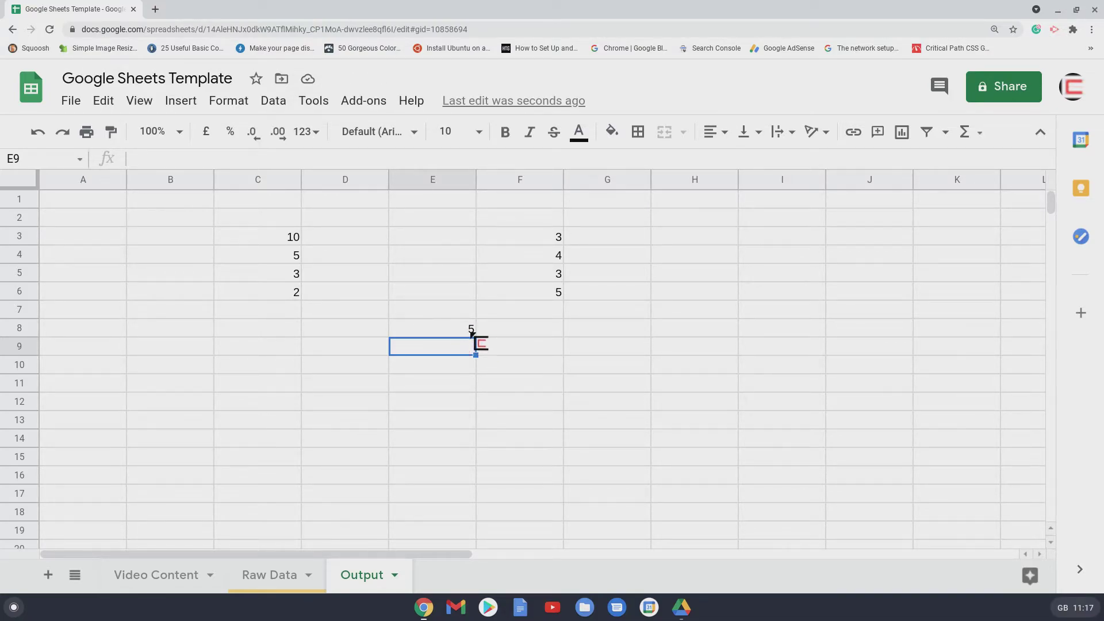
Clear E8 and begin a new formula there with =sum(C3:C6), selecting the first column's range in the grid
left_click(470, 332)
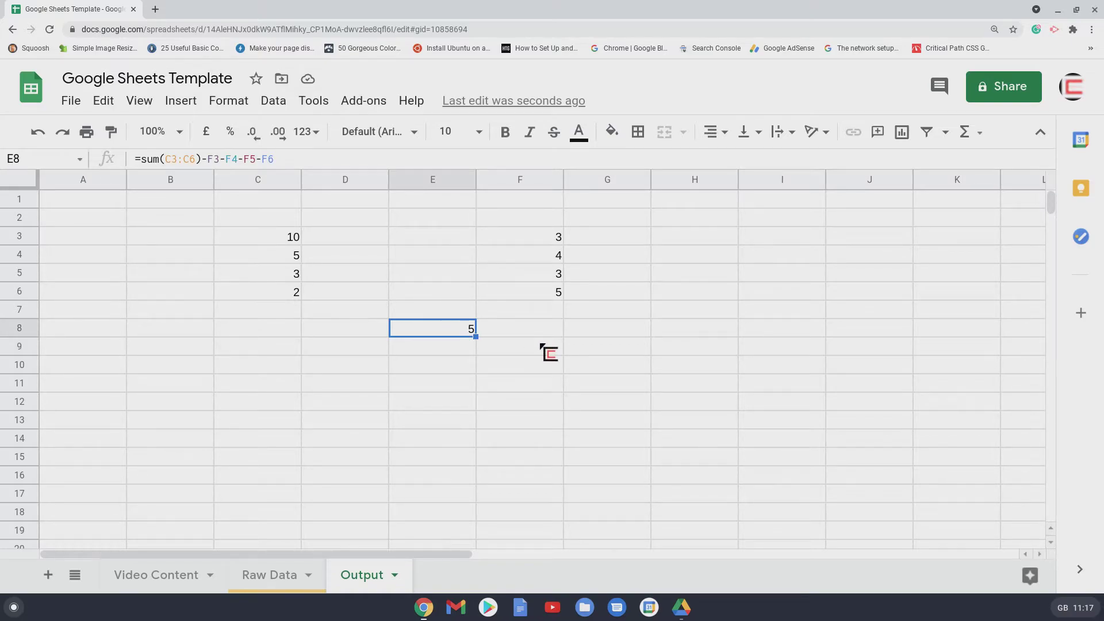
key("Delete")
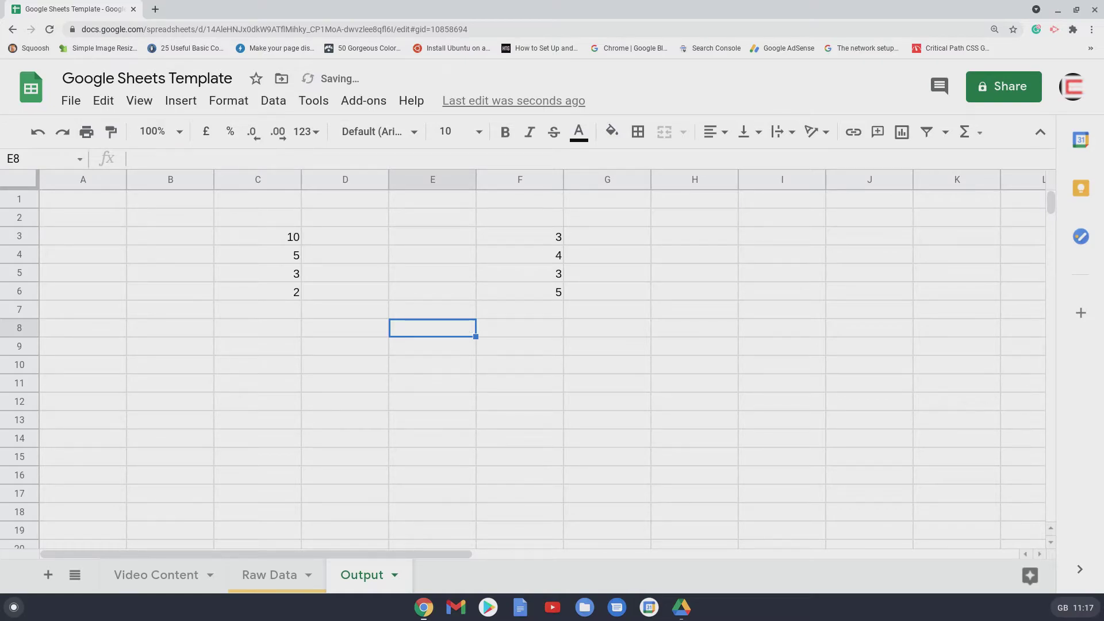
type("=su")
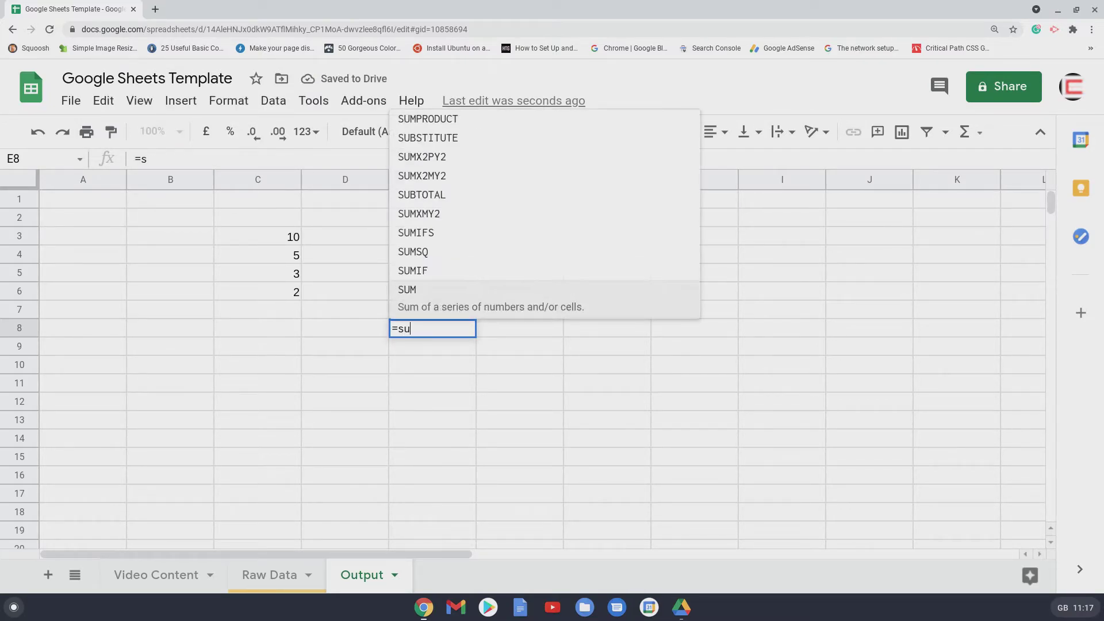
type("m(")
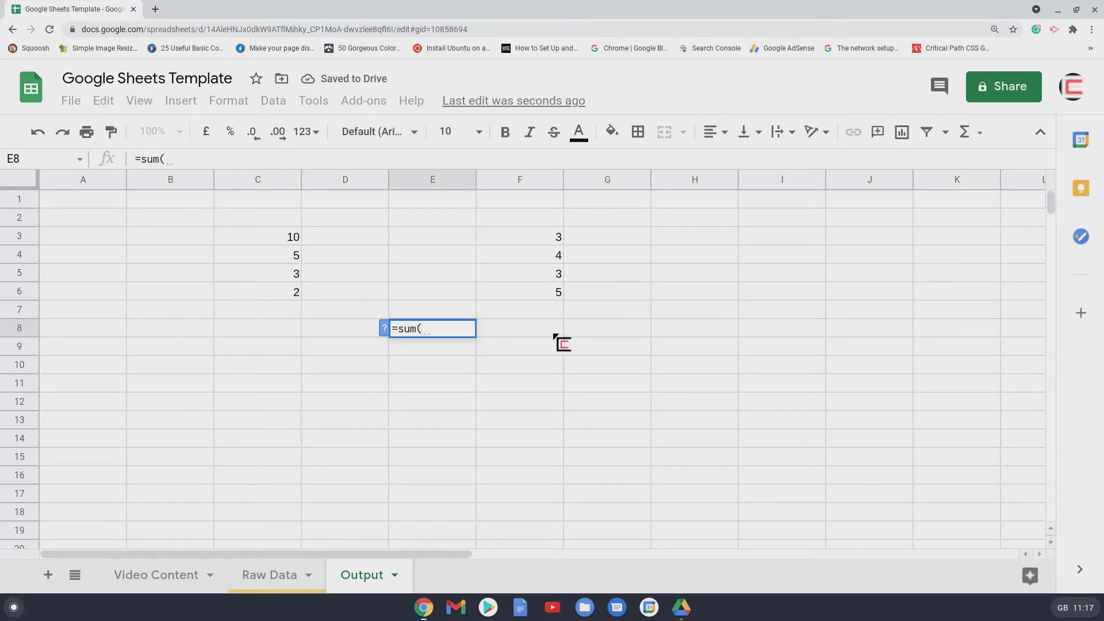
left_click_drag(287, 238, 278, 292)
type(")")
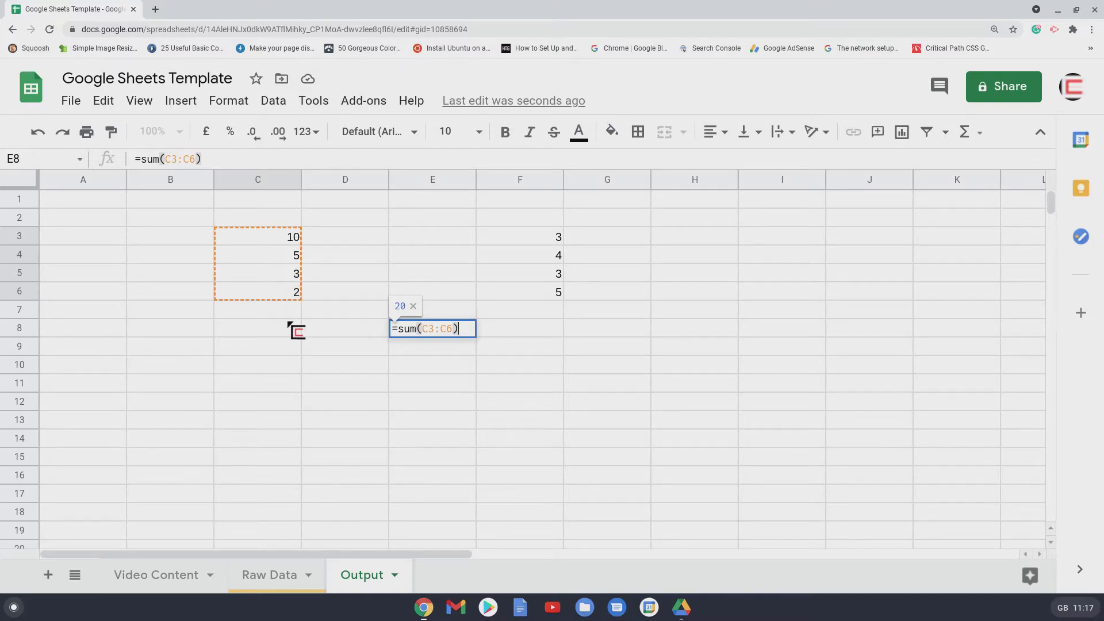
Complete the E8 formula by subtracting the second column's total with -sum(F3:F6), selecting that range in the grid
type("-")
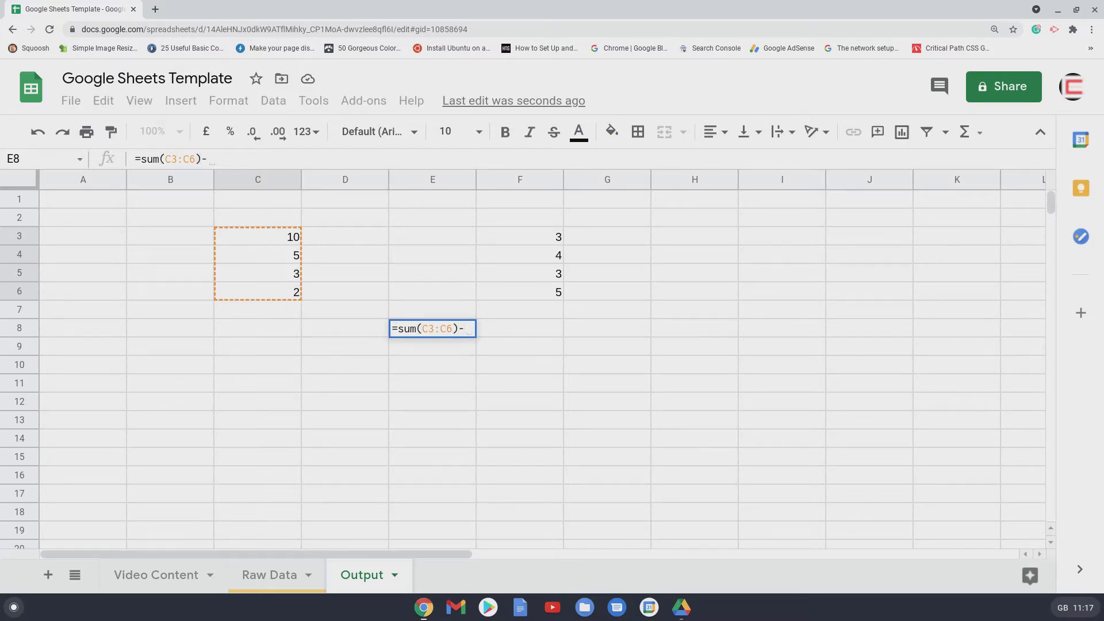
type("sum")
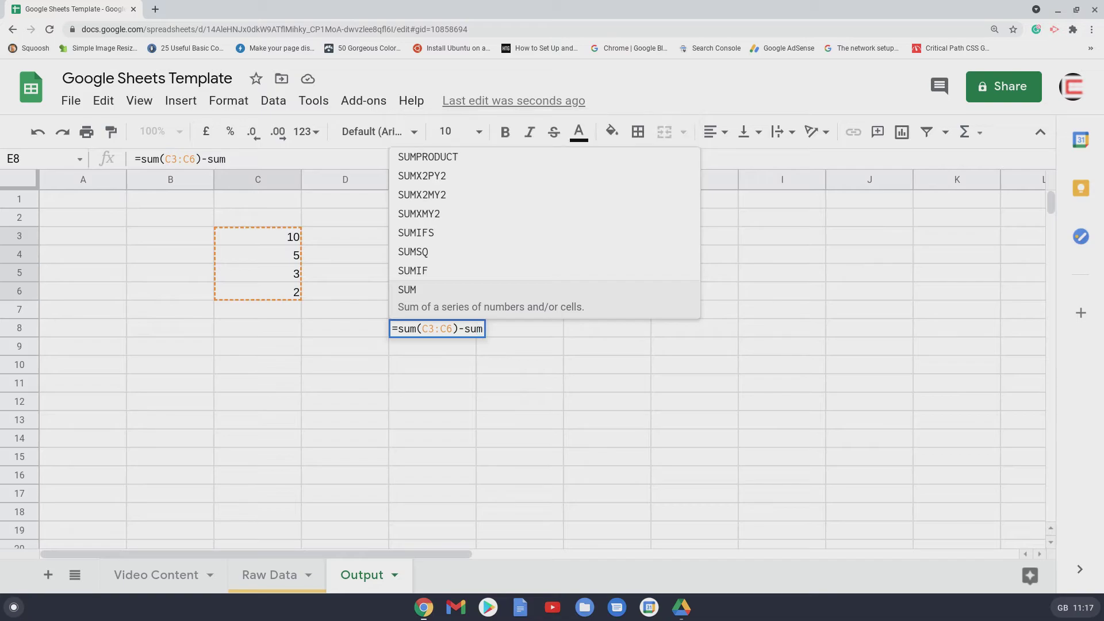
type("(")
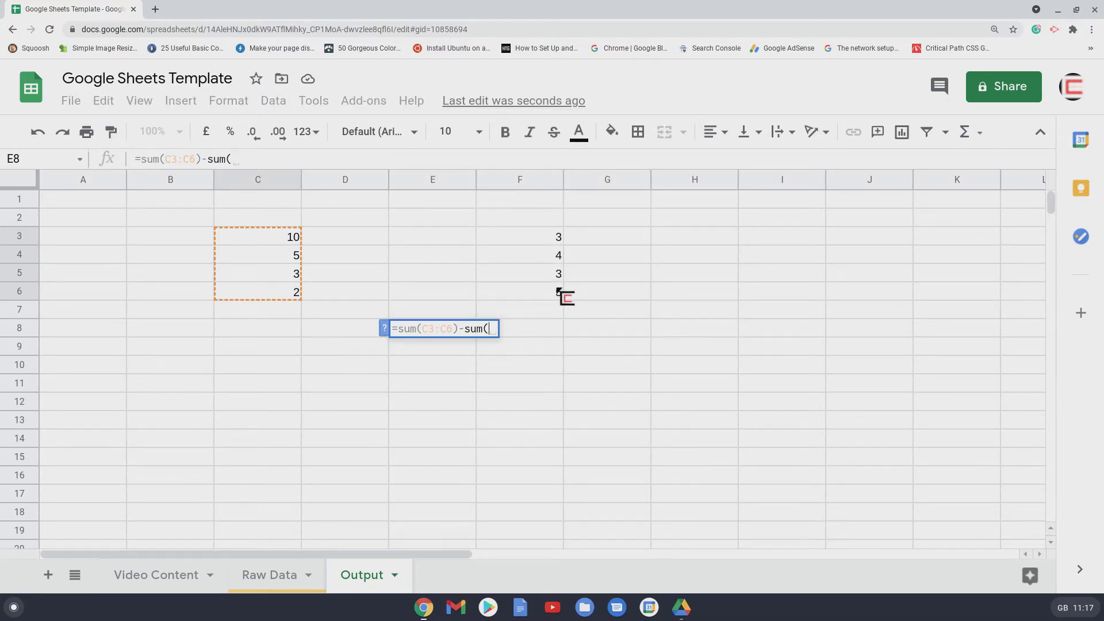
left_click_drag(516, 240, 538, 293)
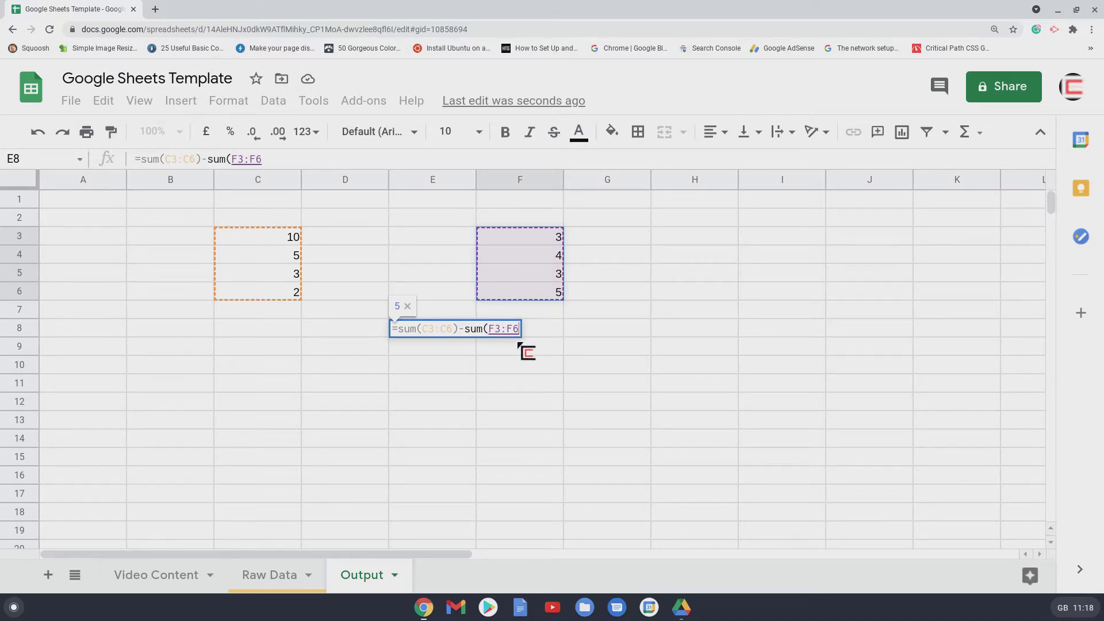
type(")")
key("Return")
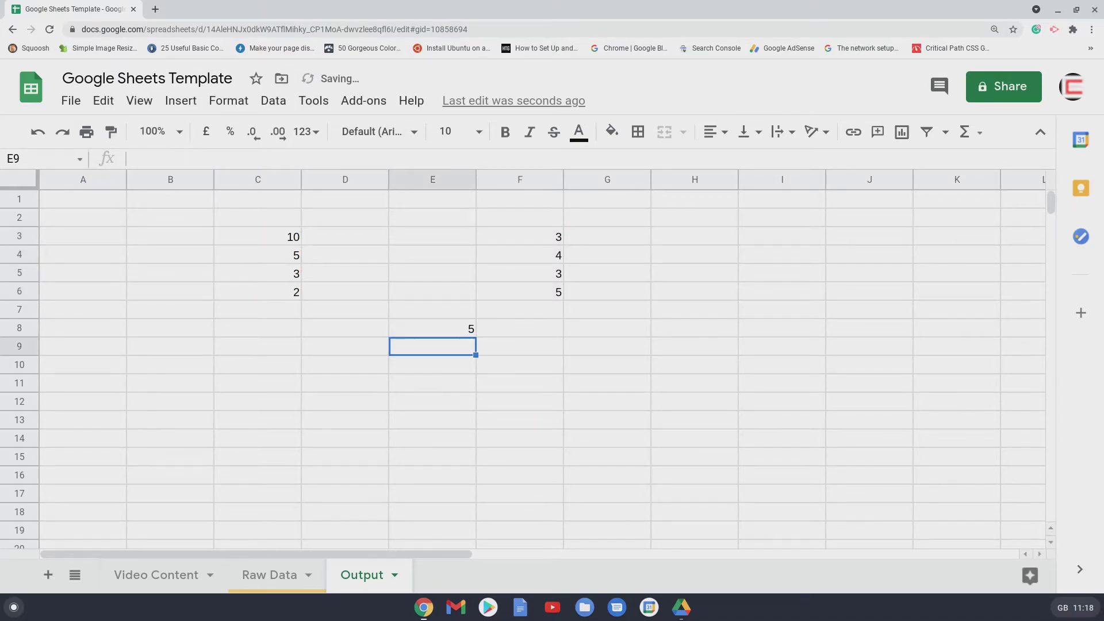
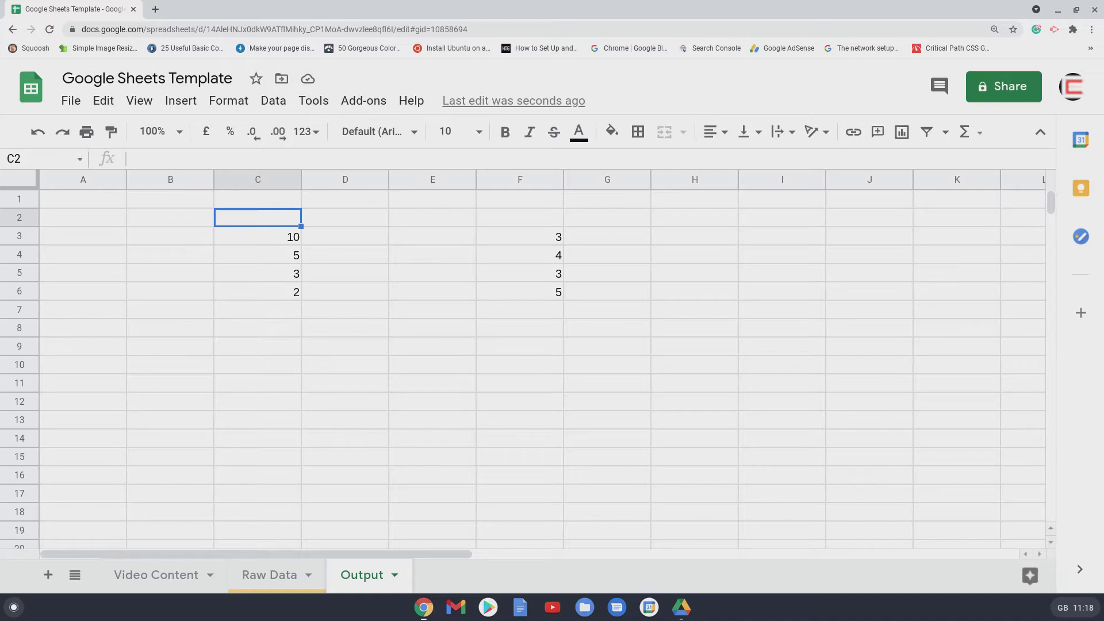
Add the headings Income in C2 and Outgoings in F2 above the two number columns
type("Income")
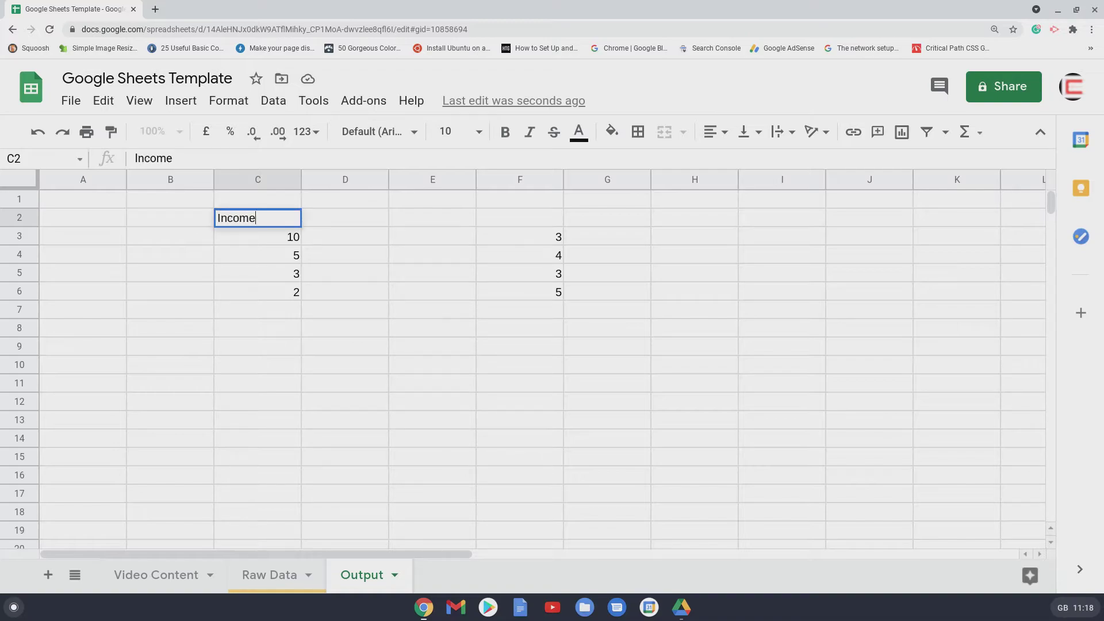
key("Tab")
key("Tab")
key("Tab")
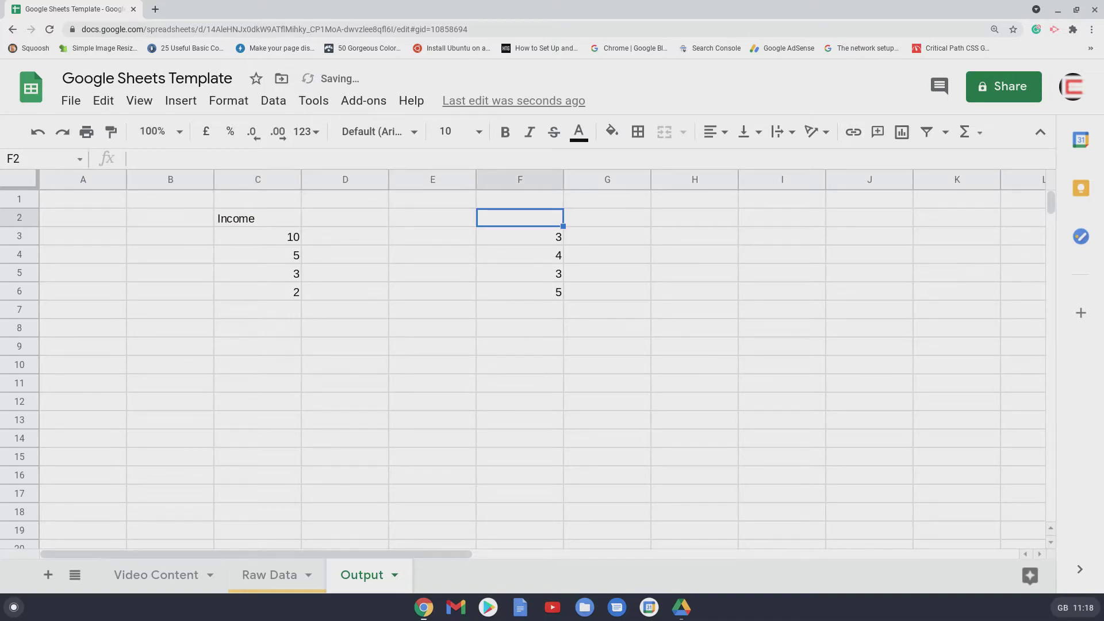
type("Outgoing")
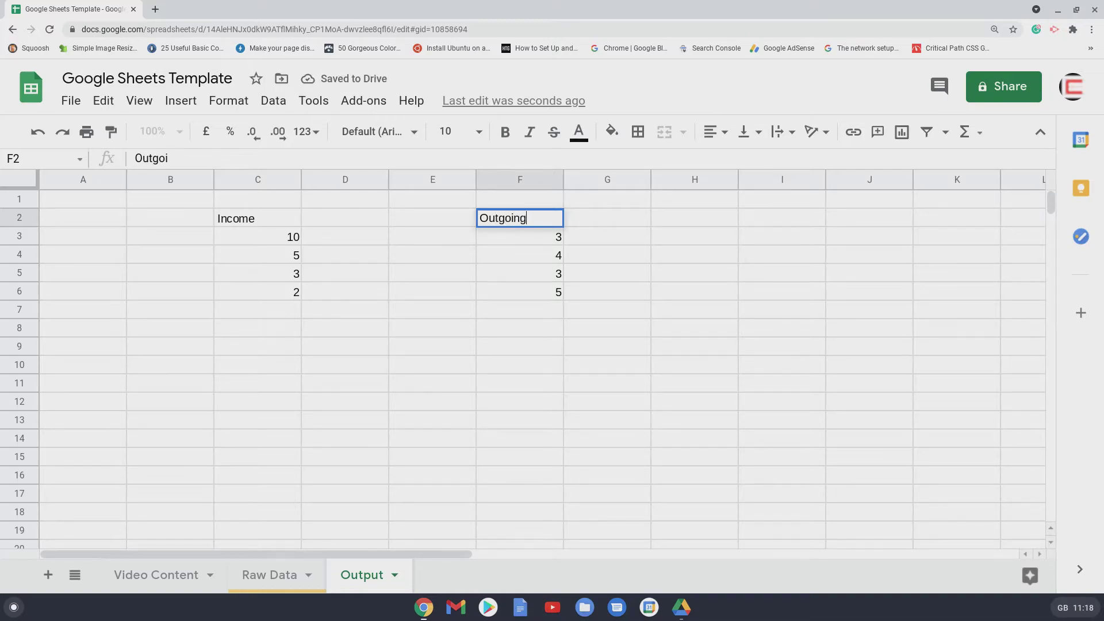
type("s")
key("Return")
Try to total the Income numbers in C7 with a SUM formula, picking the start and end cells of the range from the grid
key("Down")
key("Left")
key("Left")
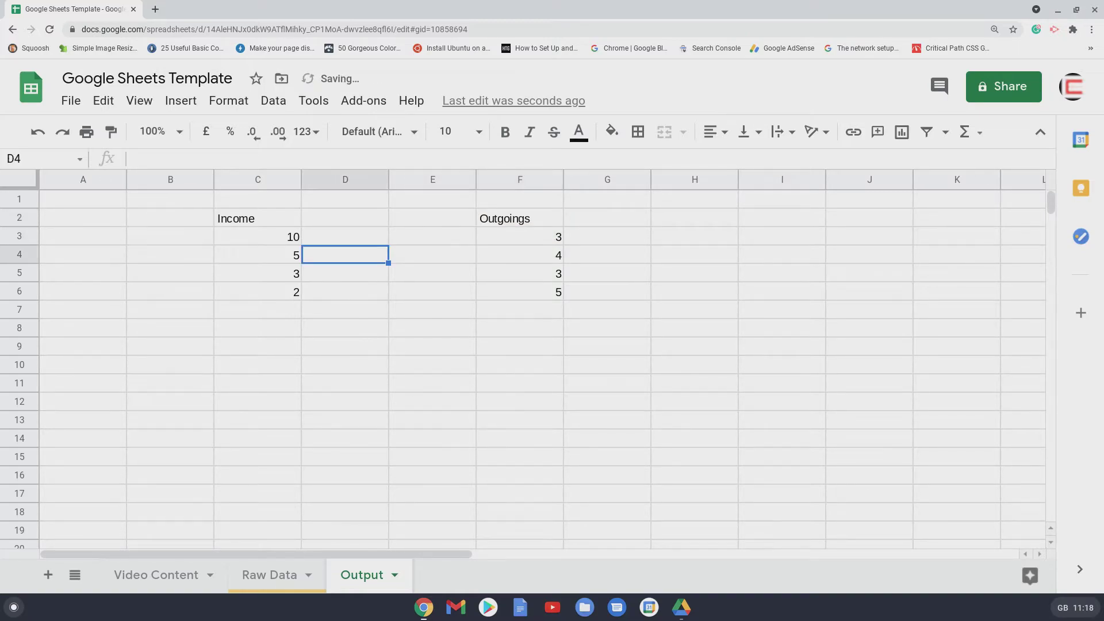
key("Left")
key("Up")
key("Down")
key("Down")
key("Down")
key("Down")
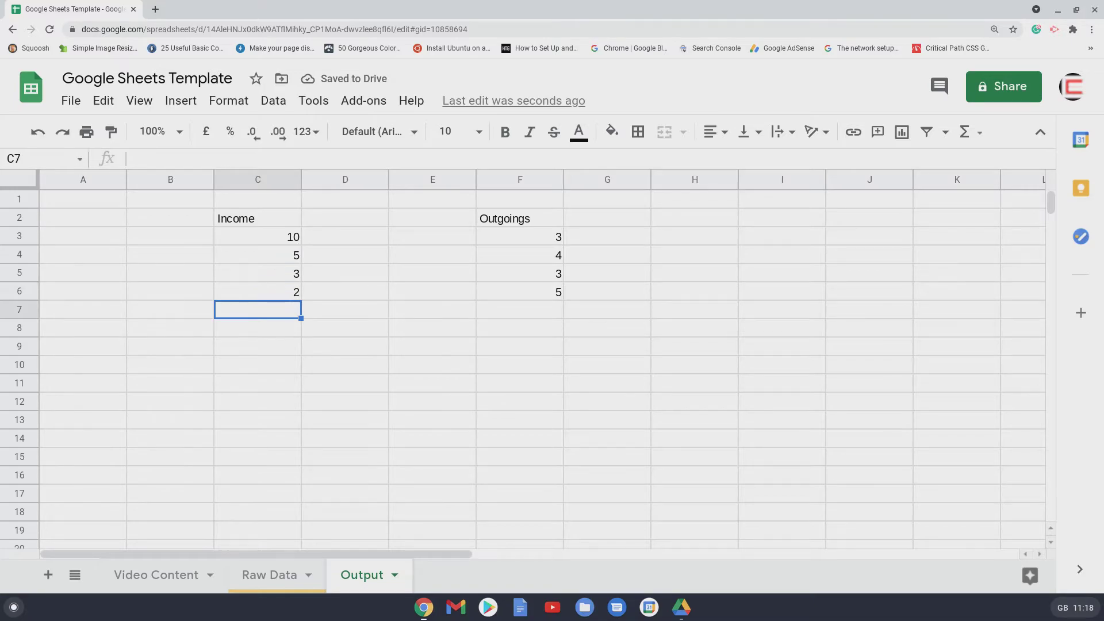
key("Up")
key("Up")
key("Up")
key("Up")
key("Down")
key("Down")
key("Down")
key("Down")
type("=sum")
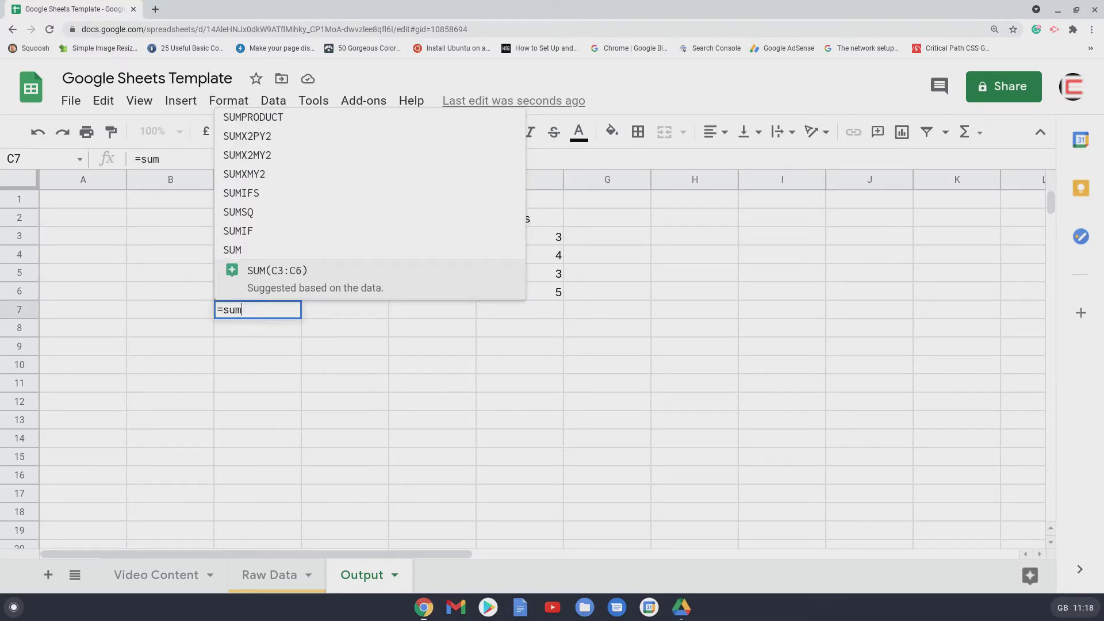
type("(")
key("Up")
key("Up")
key("Up")
key("Up")
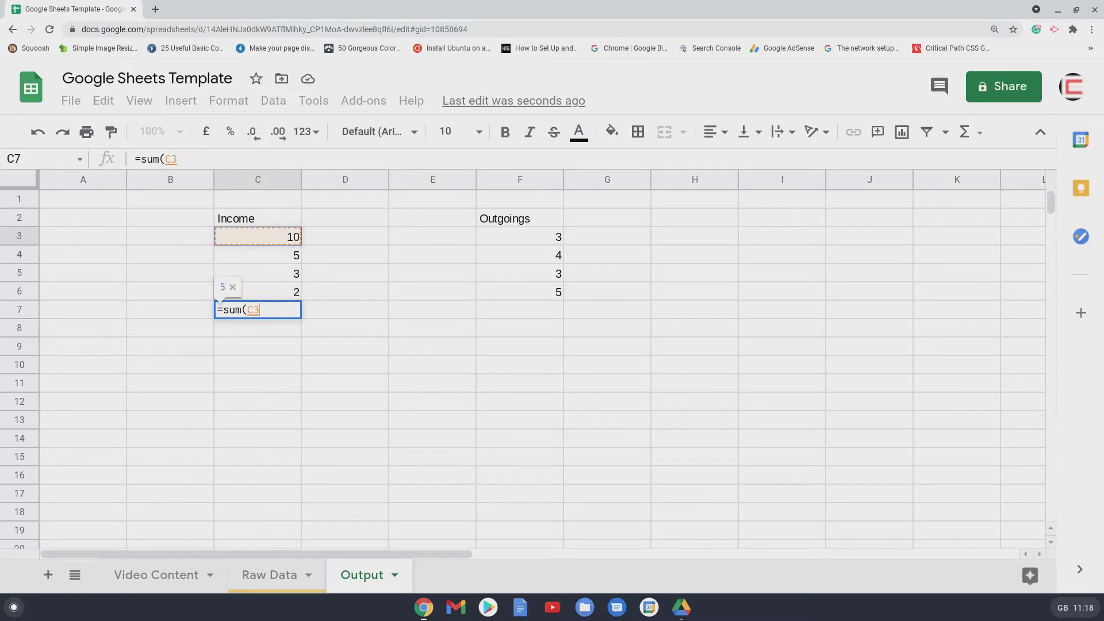
type(":")
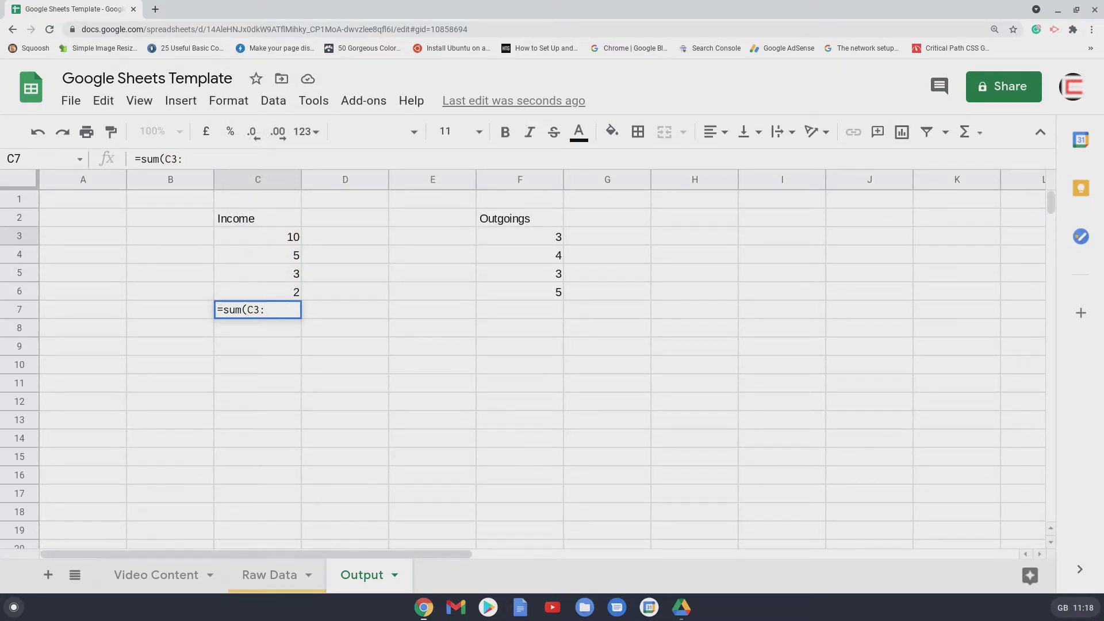
left_click(293, 294)
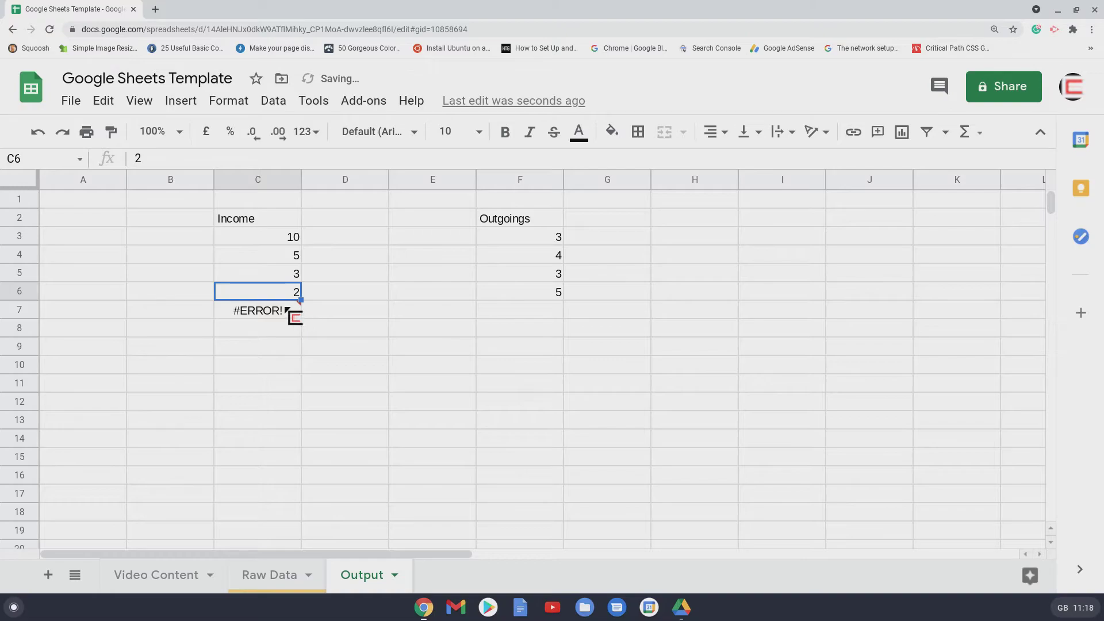
Replace the formula in C7 with =sum(c3:c6) and make that Income total bold
left_click(290, 313)
type("=sum")
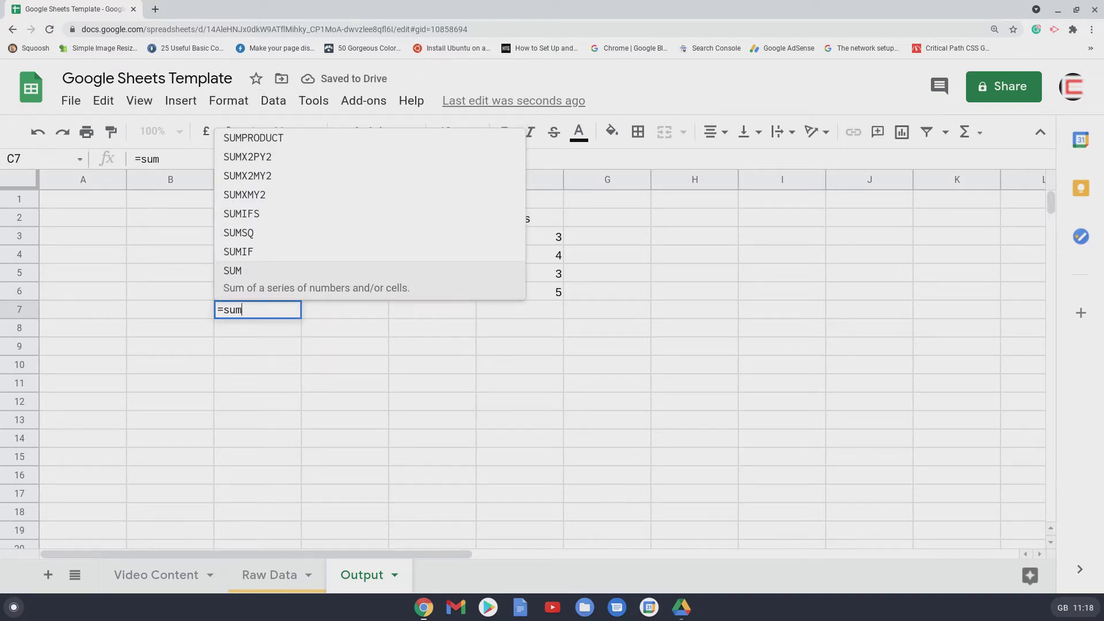
type("(c3:")
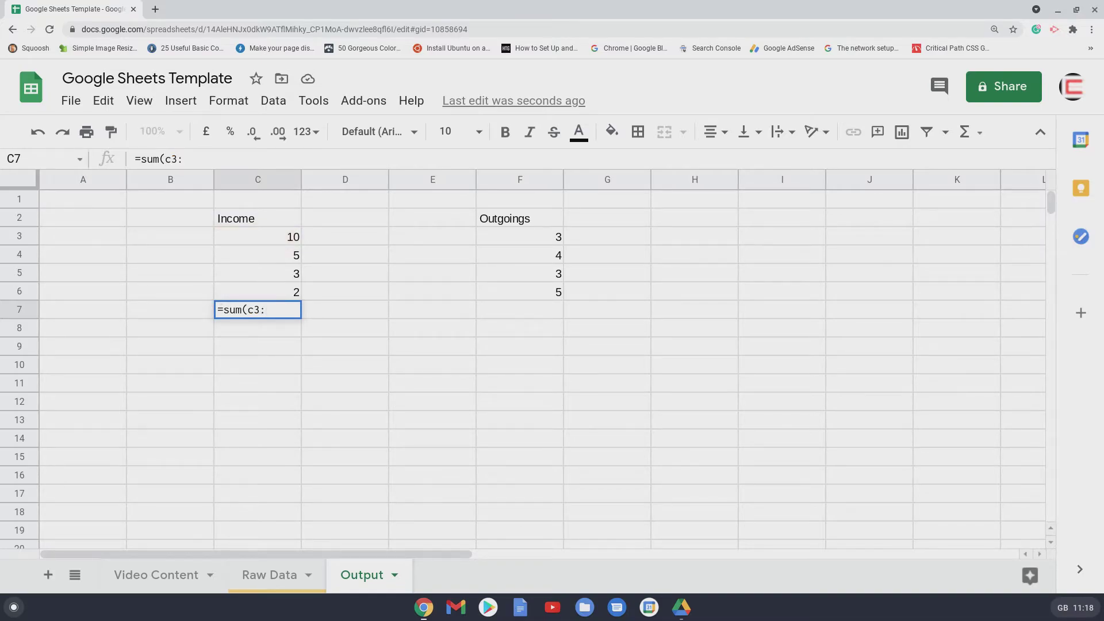
type("c6)")
key("Return")
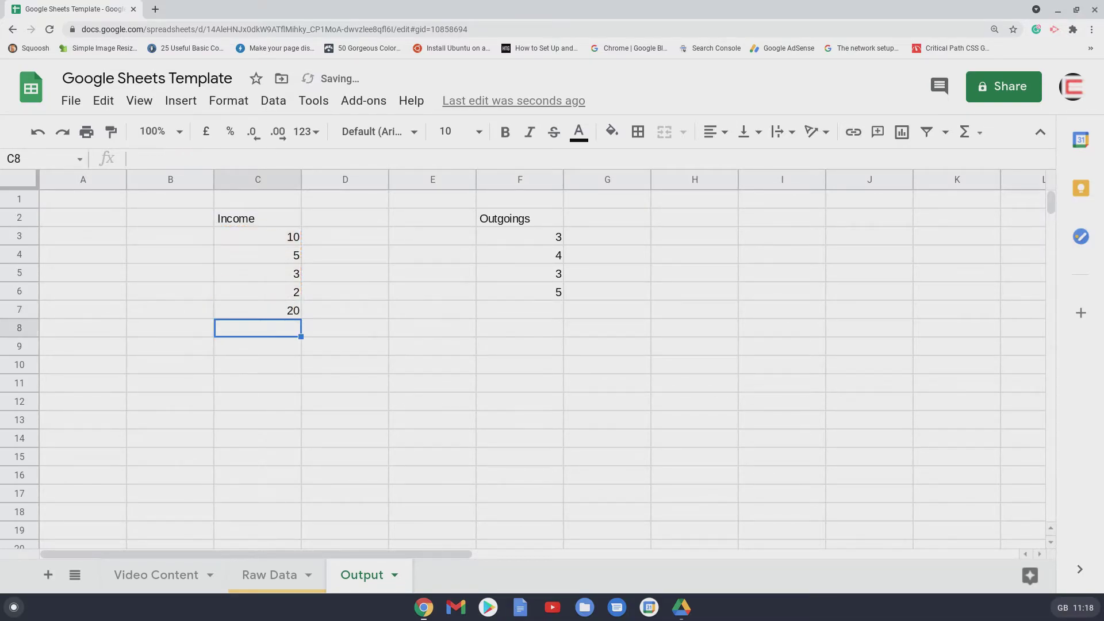
left_click(258, 310)
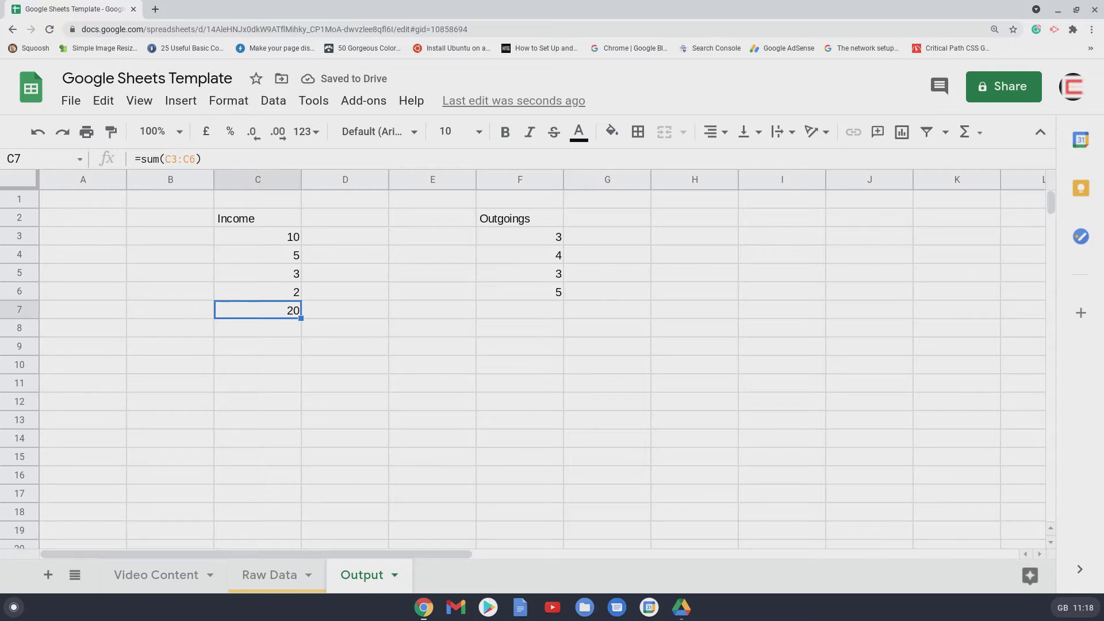
left_click(510, 136)
left_click(425, 311)
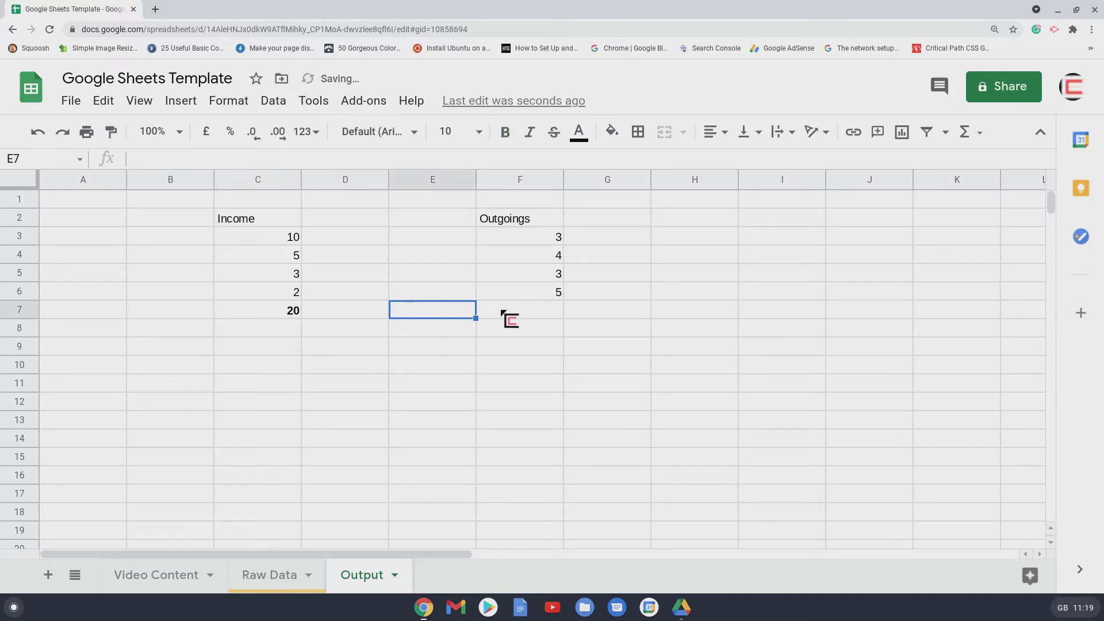
Total the Outgoings numbers in F7 with =sum(F3:F6), selecting the range in the grid, and make the total bold
left_click(509, 314)
type("=")
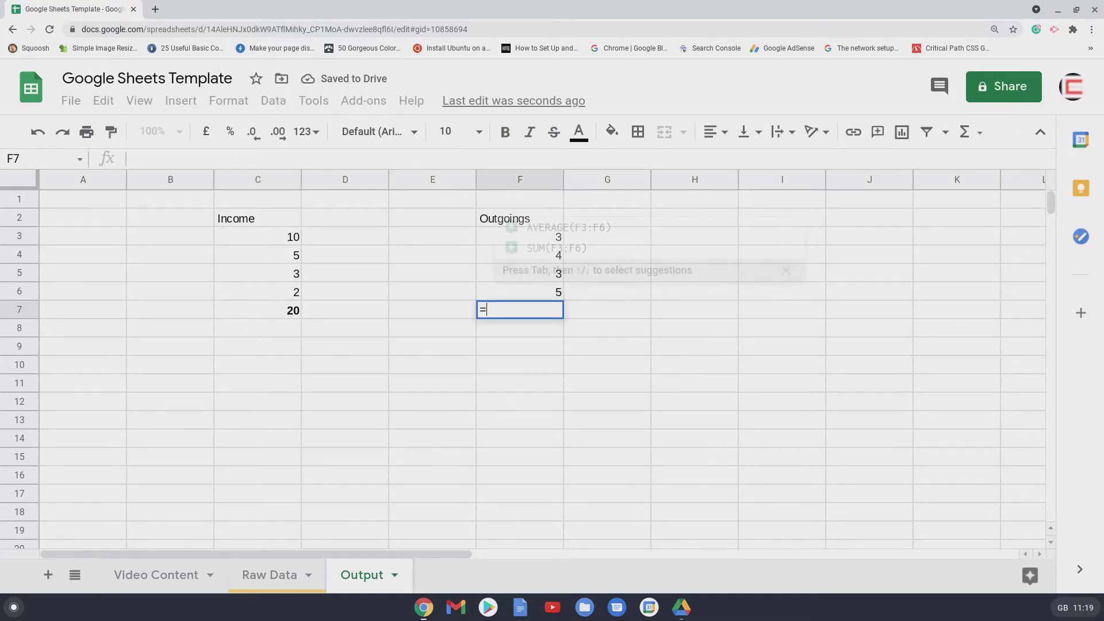
type("sum(")
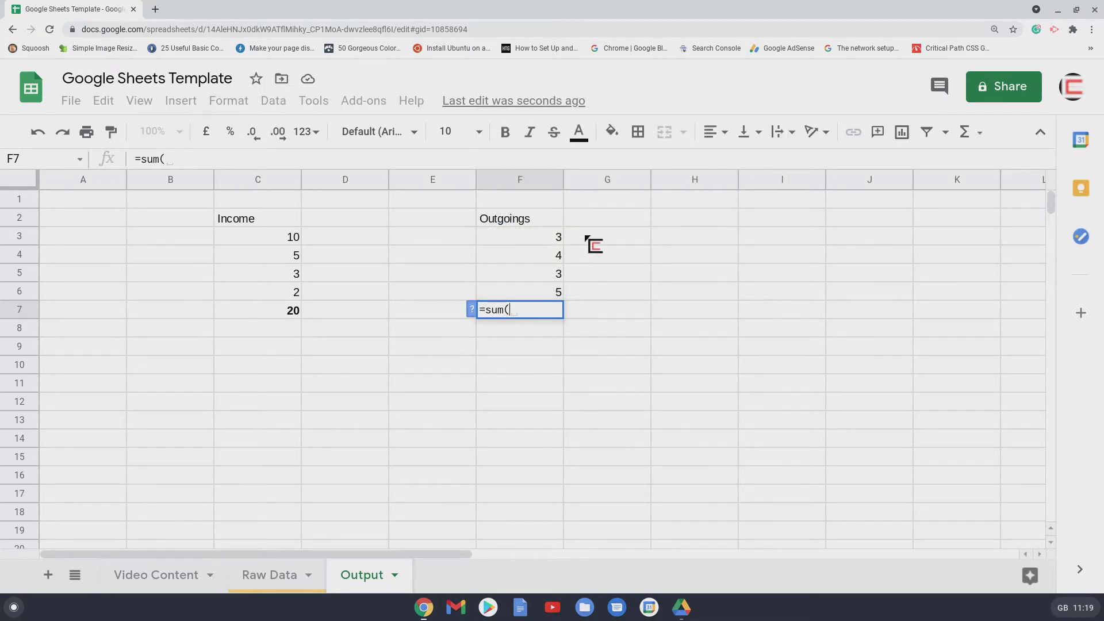
left_click_drag(560, 237, 558, 294)
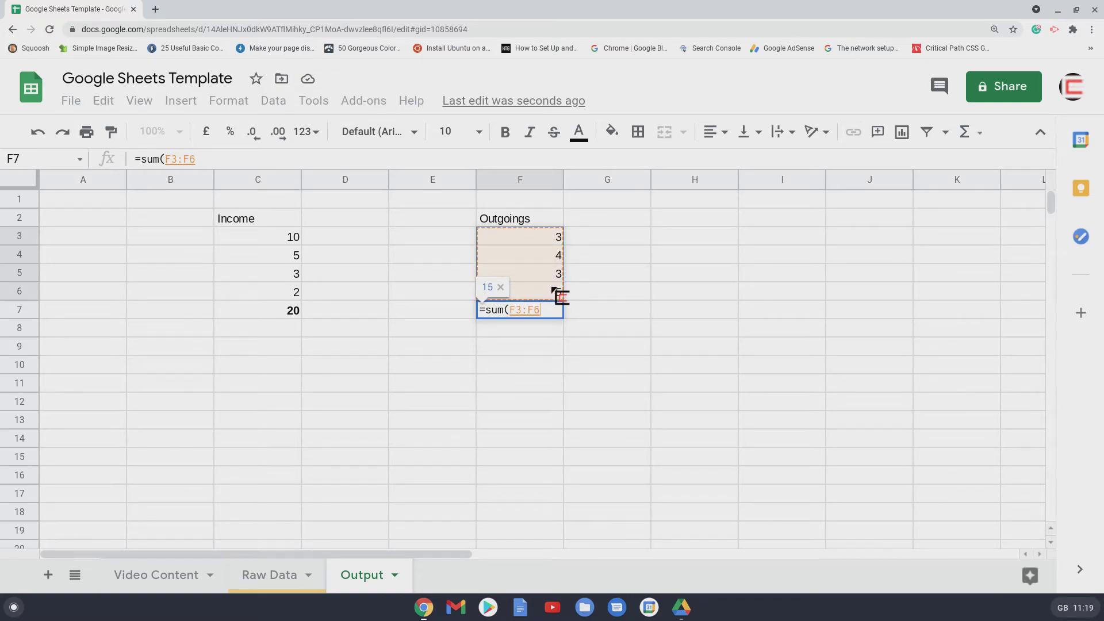
key("Return")
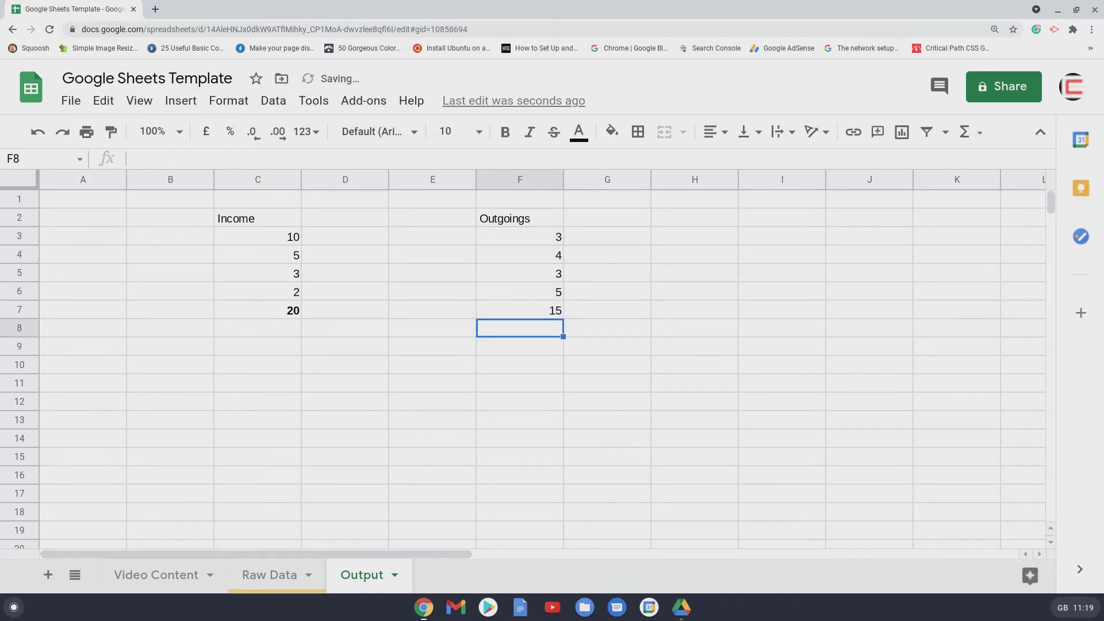
left_click(520, 310)
key("ctrl+b")
left_click(519, 347)
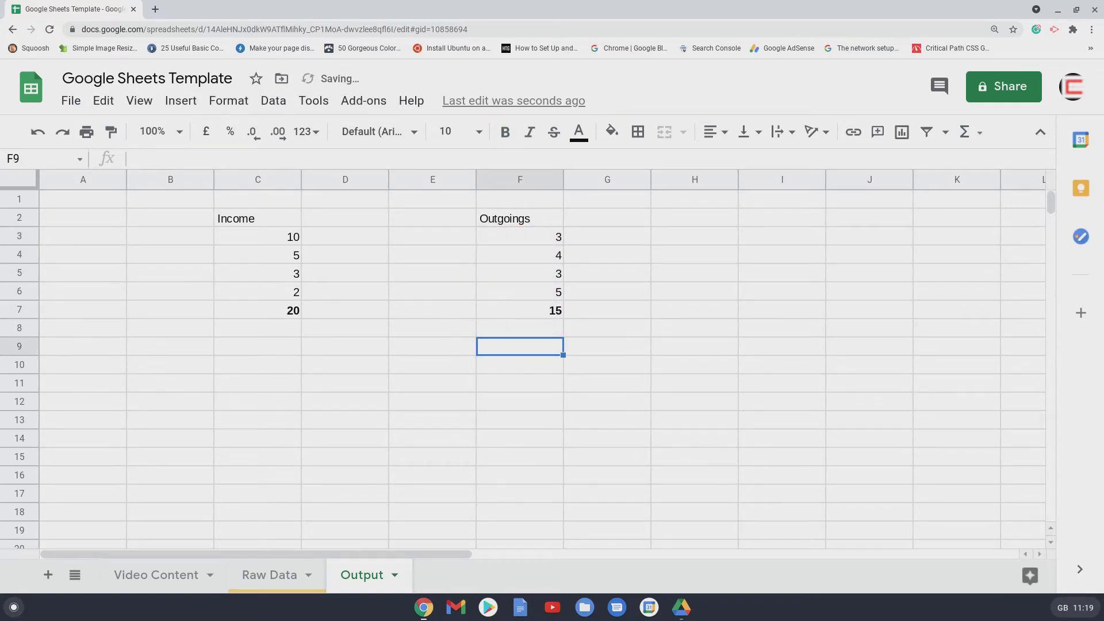
Subtract the Outgoings total from the Income total in E9 with =C7-F7, picking both cells from the grid
left_click(432, 346)
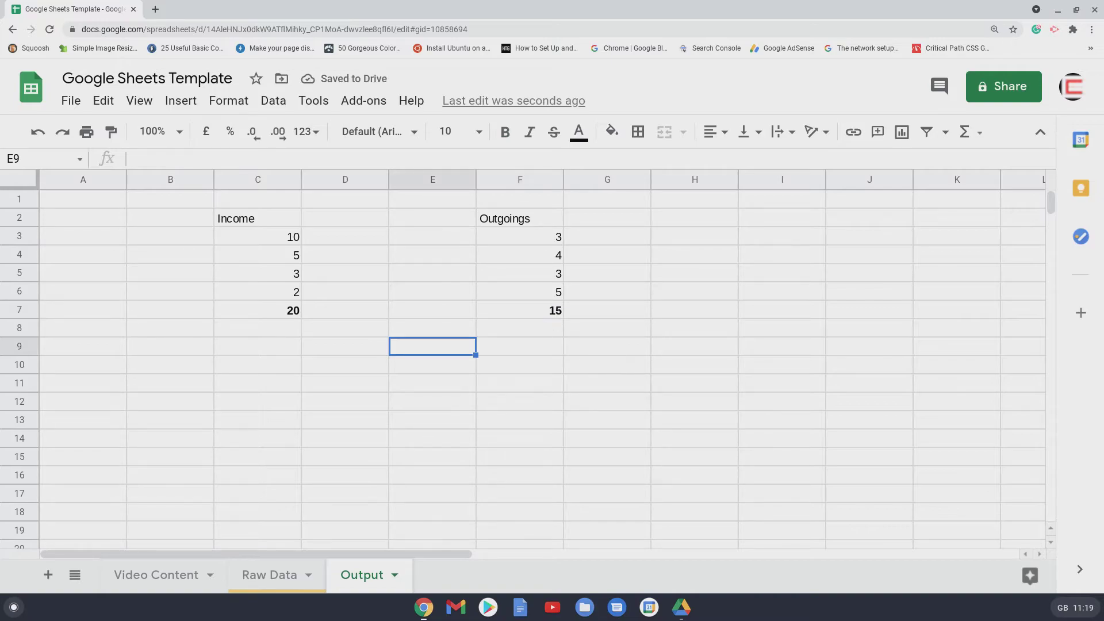
type("=")
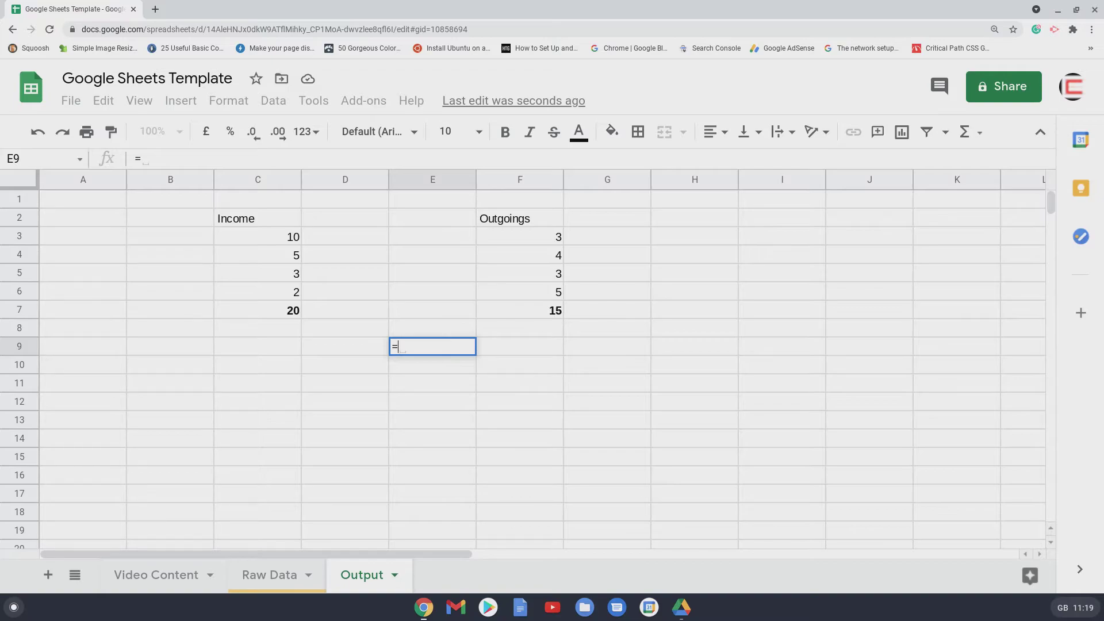
key("Up")
key("Up")
key("Left")
key("Left")
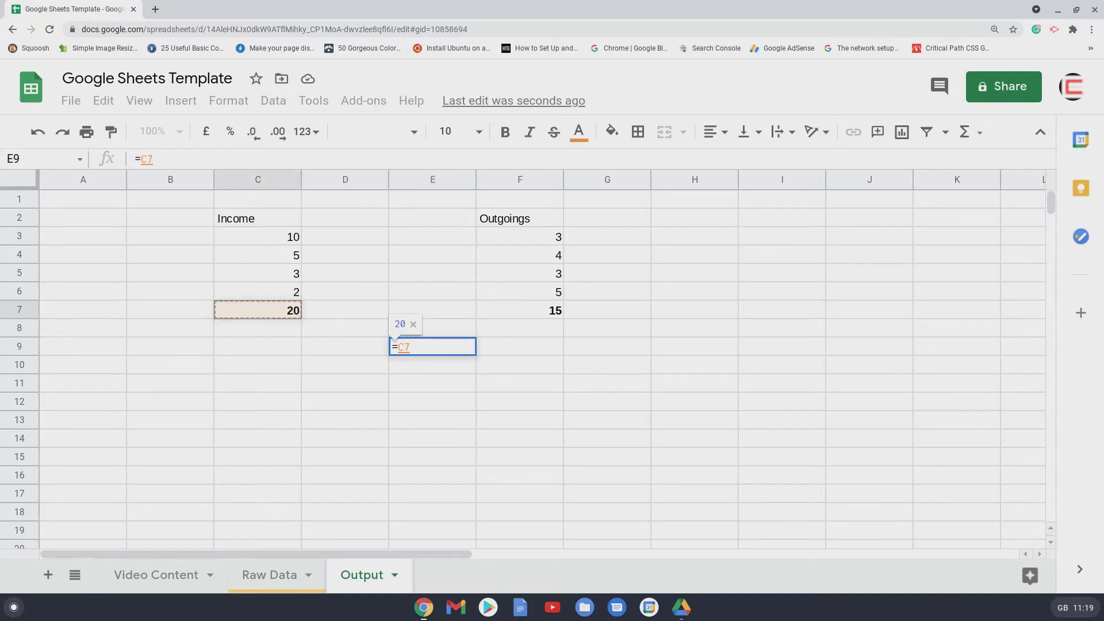
type("-")
key("Up")
key("Up")
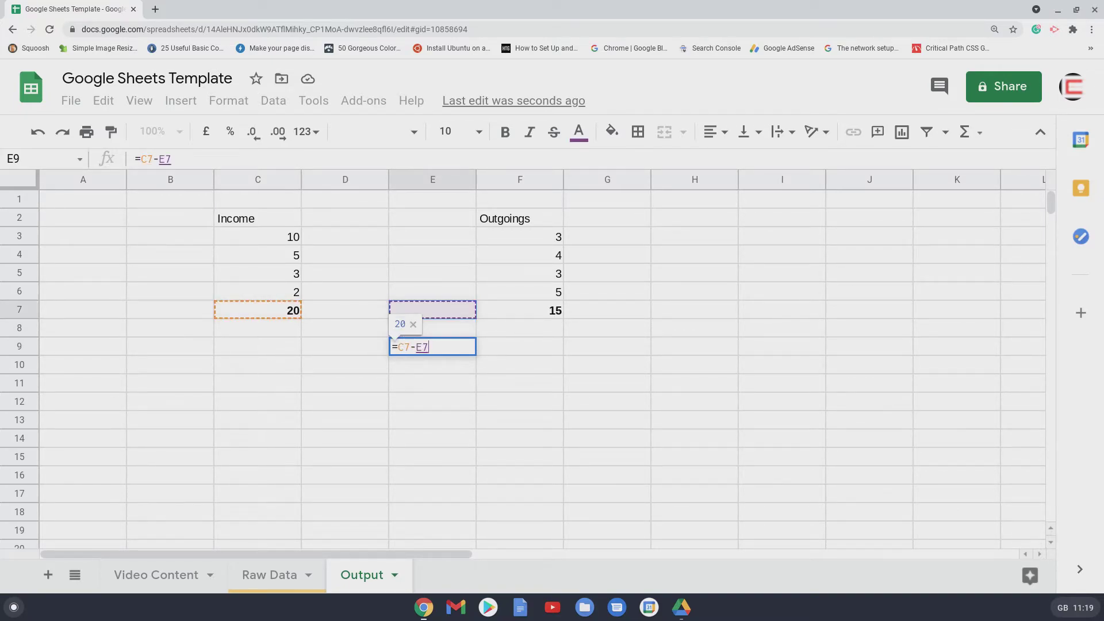
key("Right")
key("Right")
key("Return")
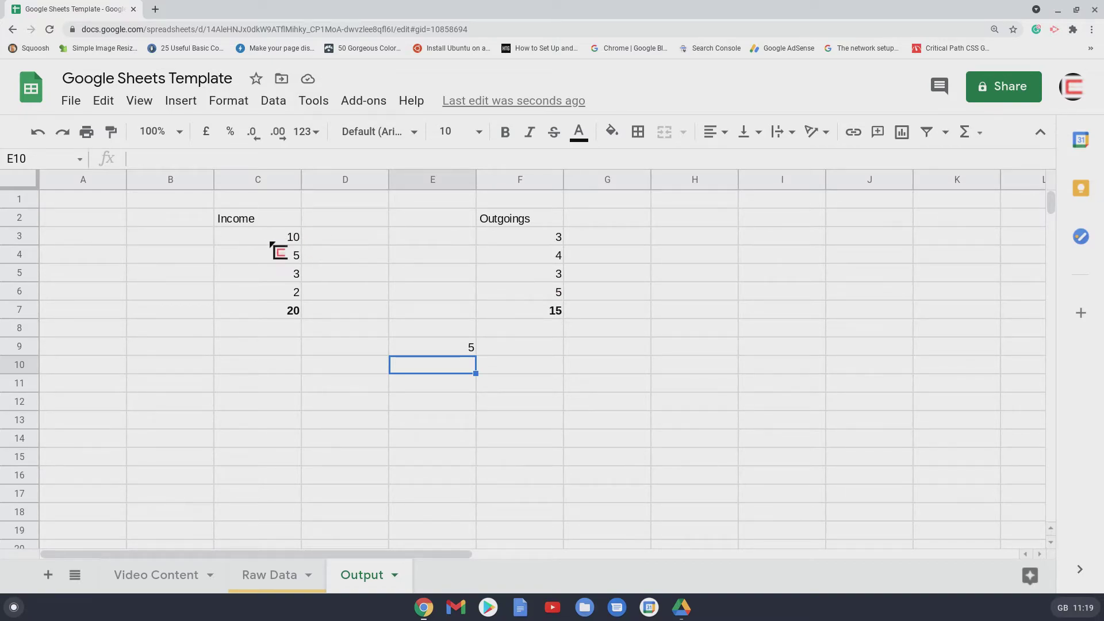
Review the formulas behind C7 and E9, and enter the plain-number subtraction =5-1 in G11
left_click(290, 312)
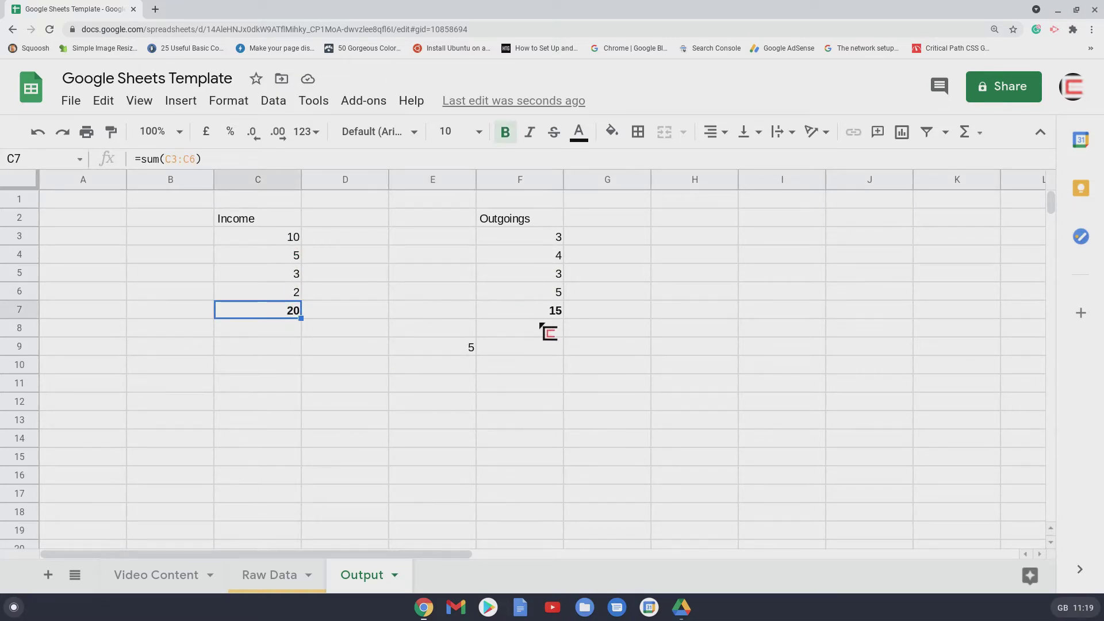
left_click(468, 349)
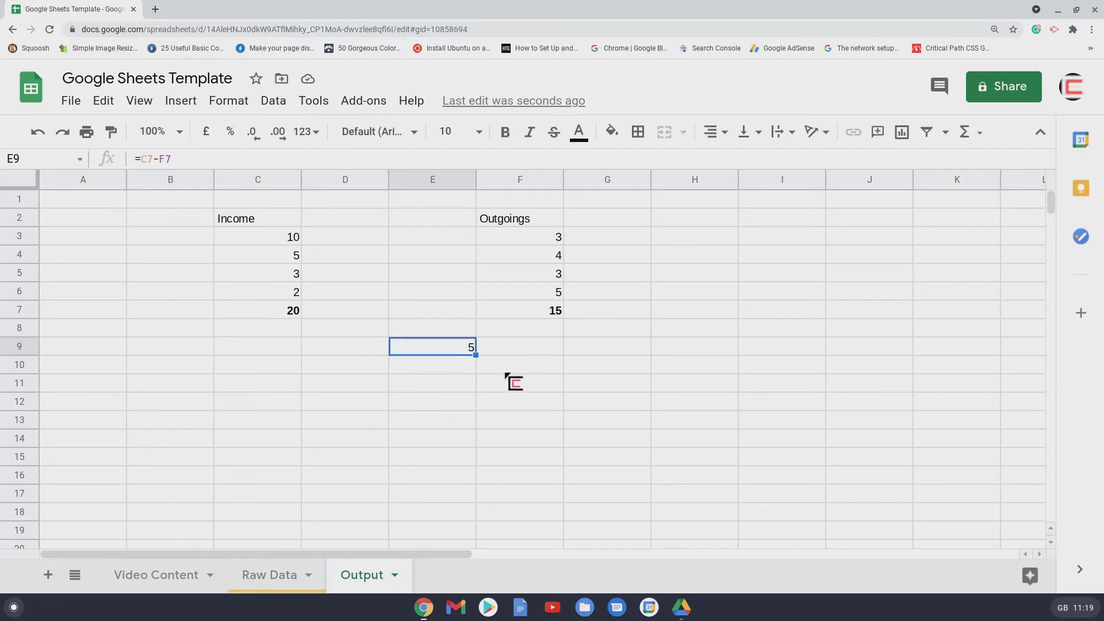
left_click(632, 386)
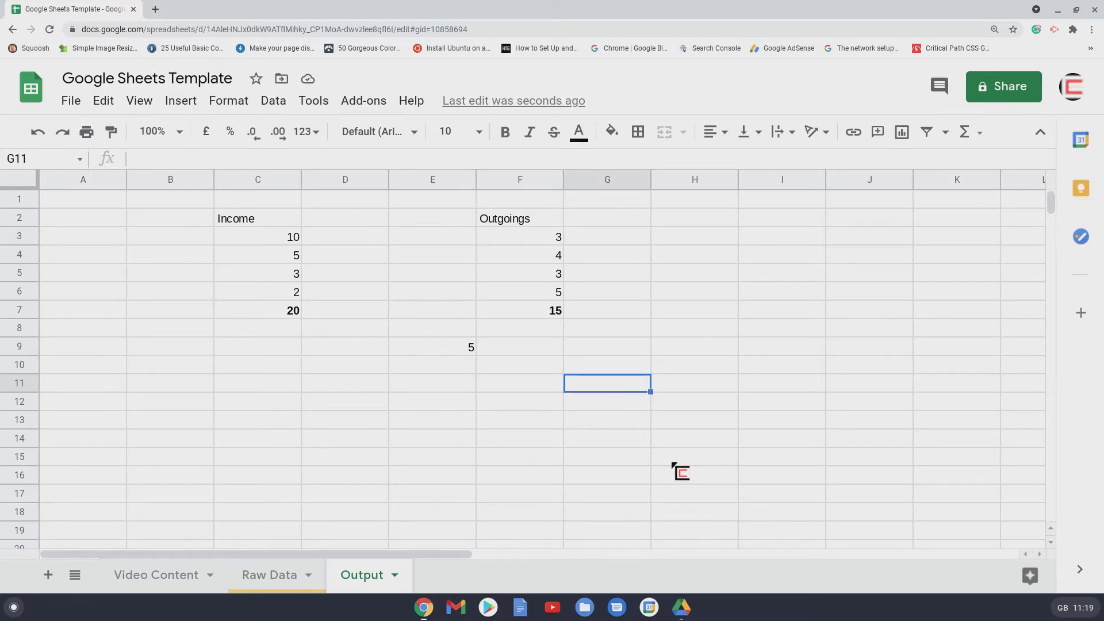
type("=")
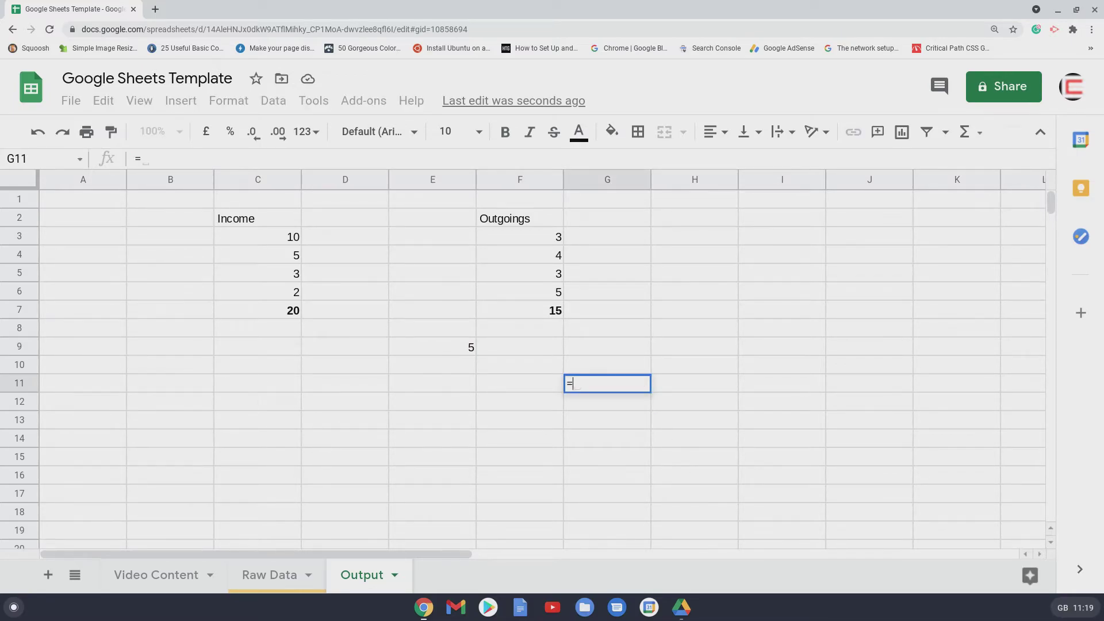
type("E9-1")
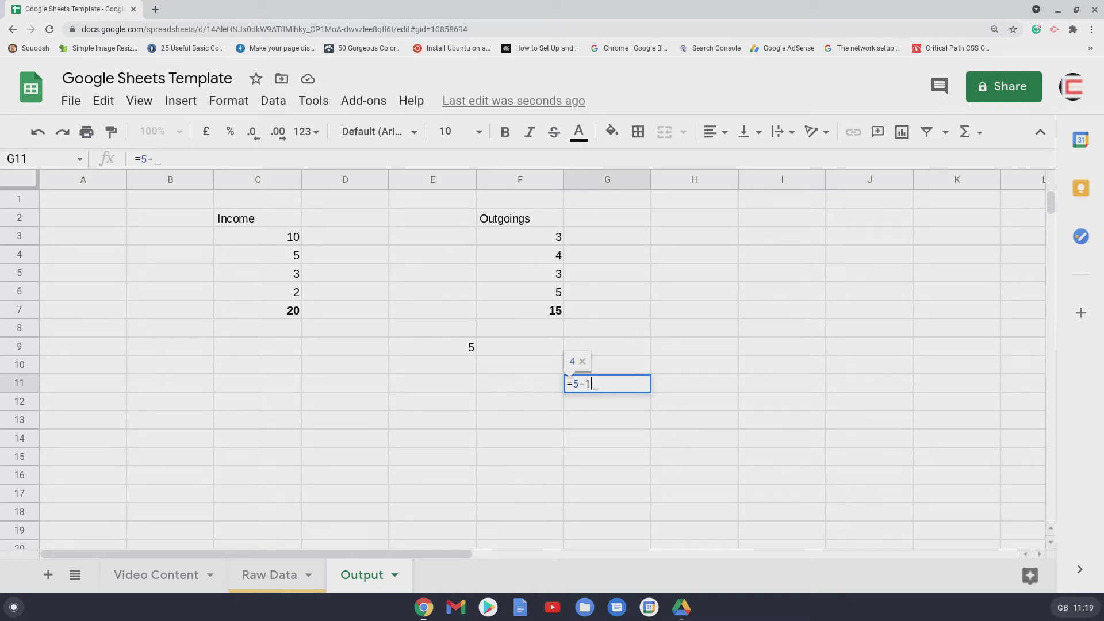
key("Return")
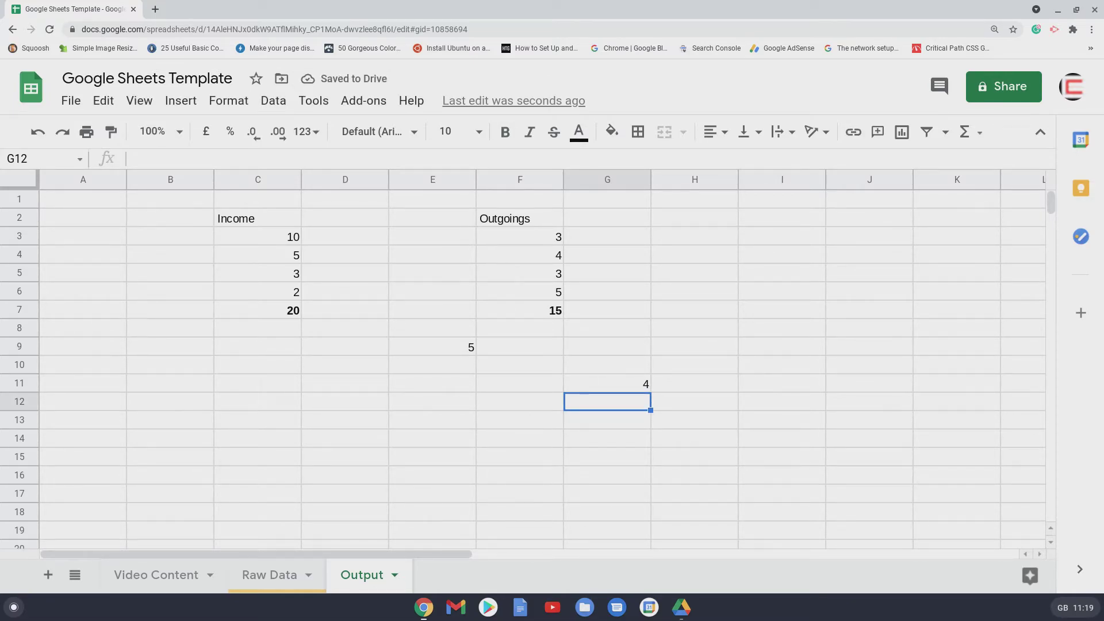
Enter 5-4 in E12 without a leading equals sign
key("Left")
key("Left")
type("=")
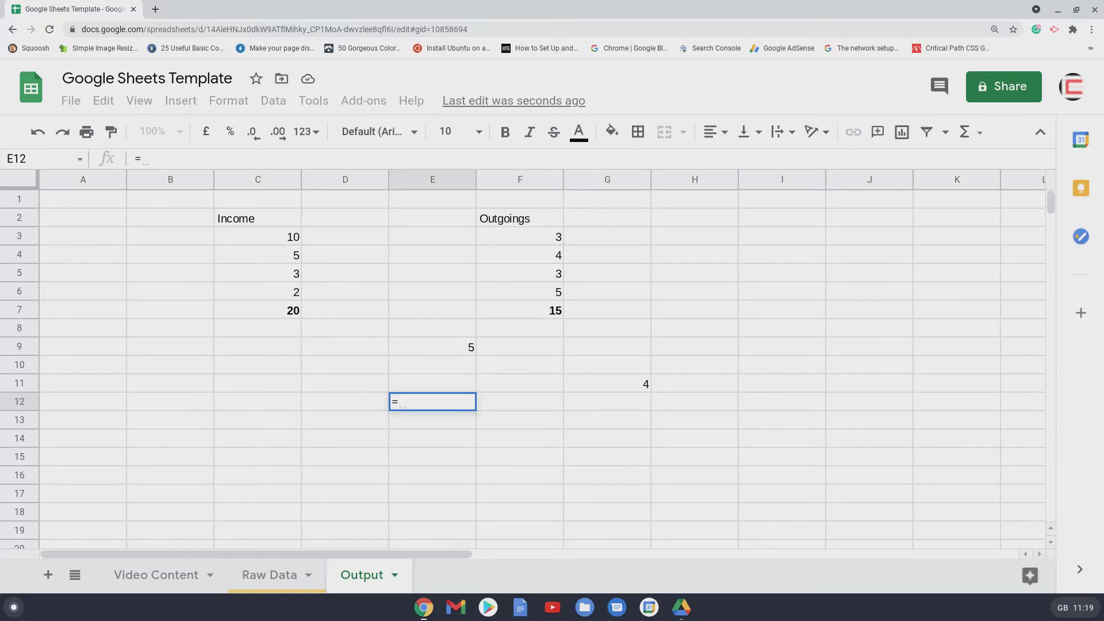
key("BackSpace")
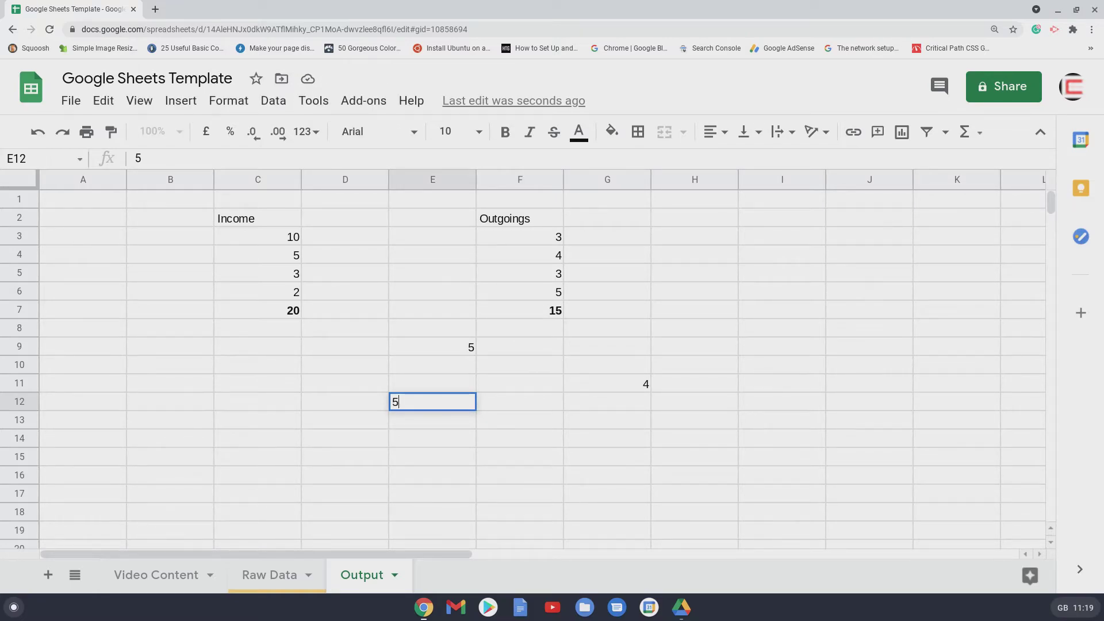
key("Return")
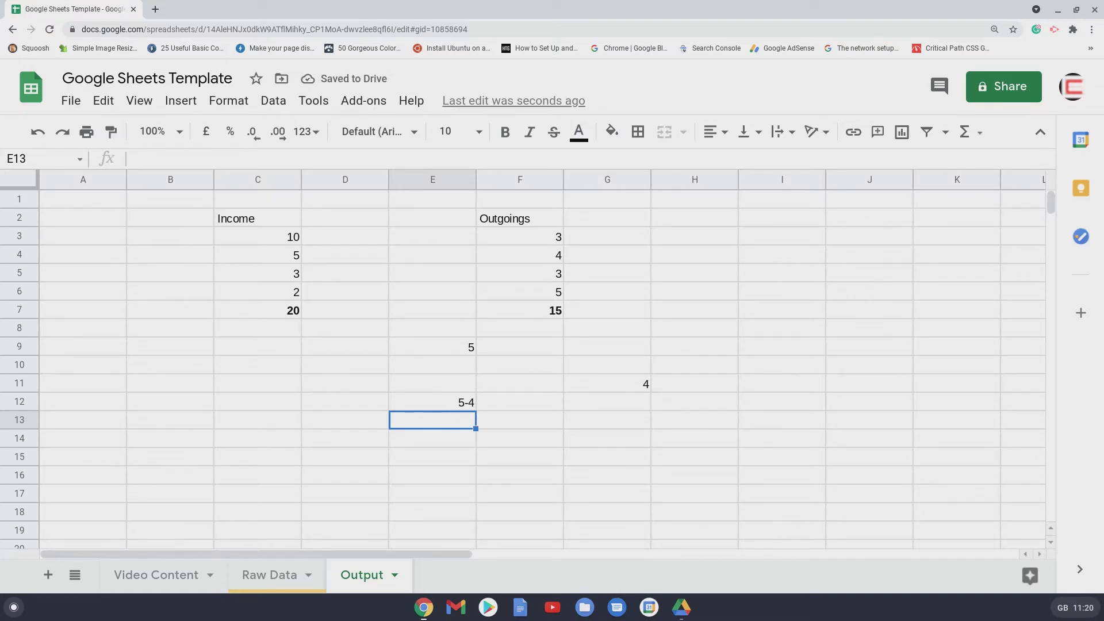
key("Up")
key("Up")
key("Up")
key("Up")
key("Up")
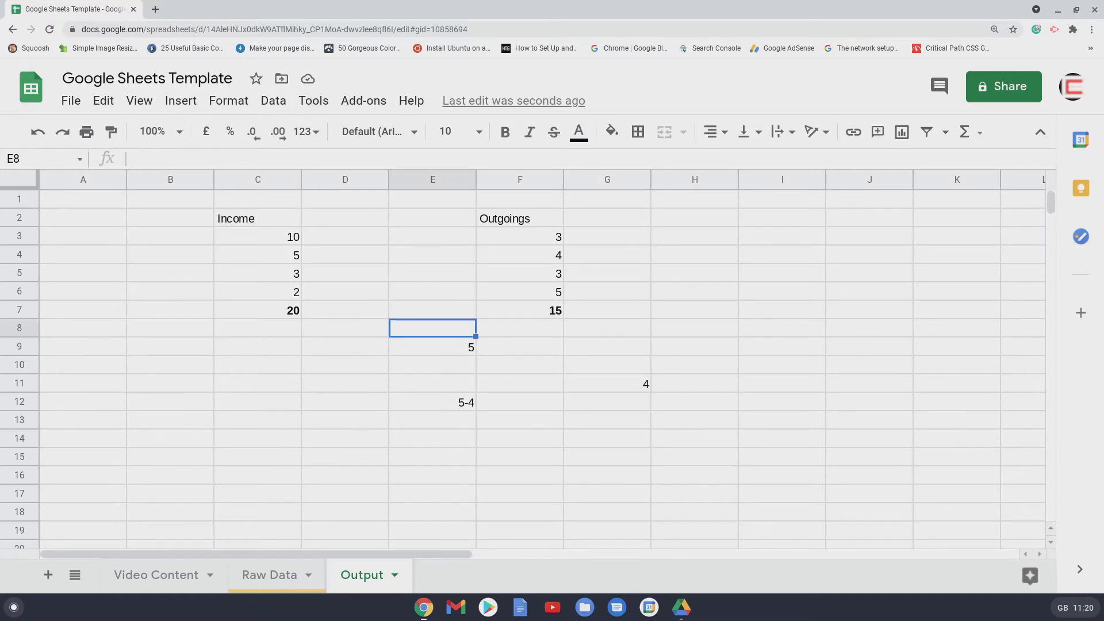
key("Down")
key("Down")
key("Left")
key("Left")
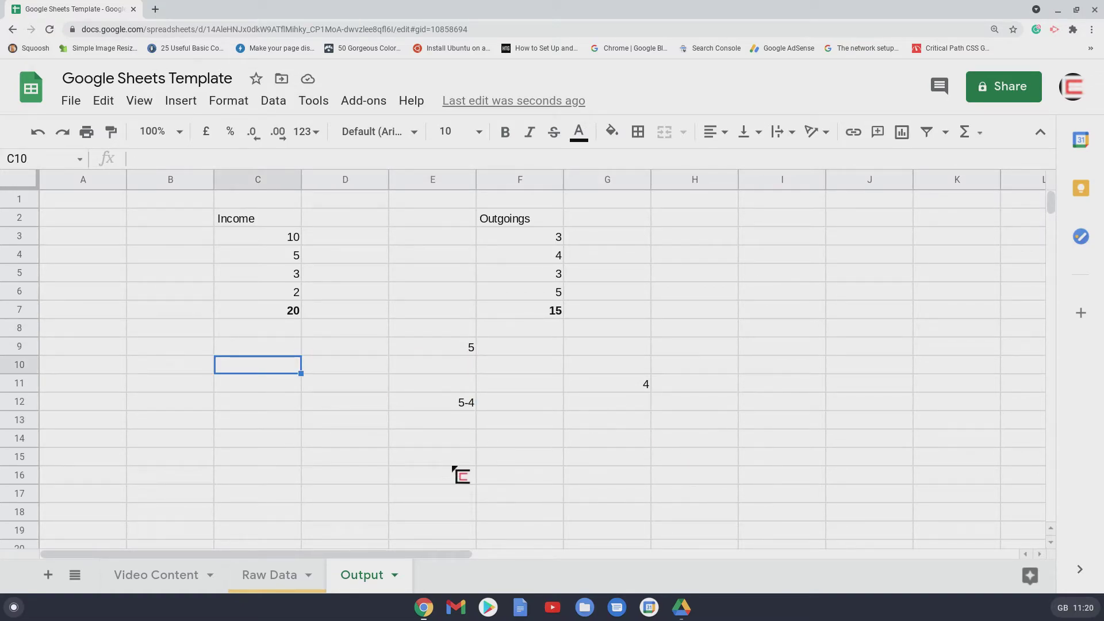
Tick the How to subtract numbers topic on the Video Content sheet and return to the Output sheet
left_click(189, 568)
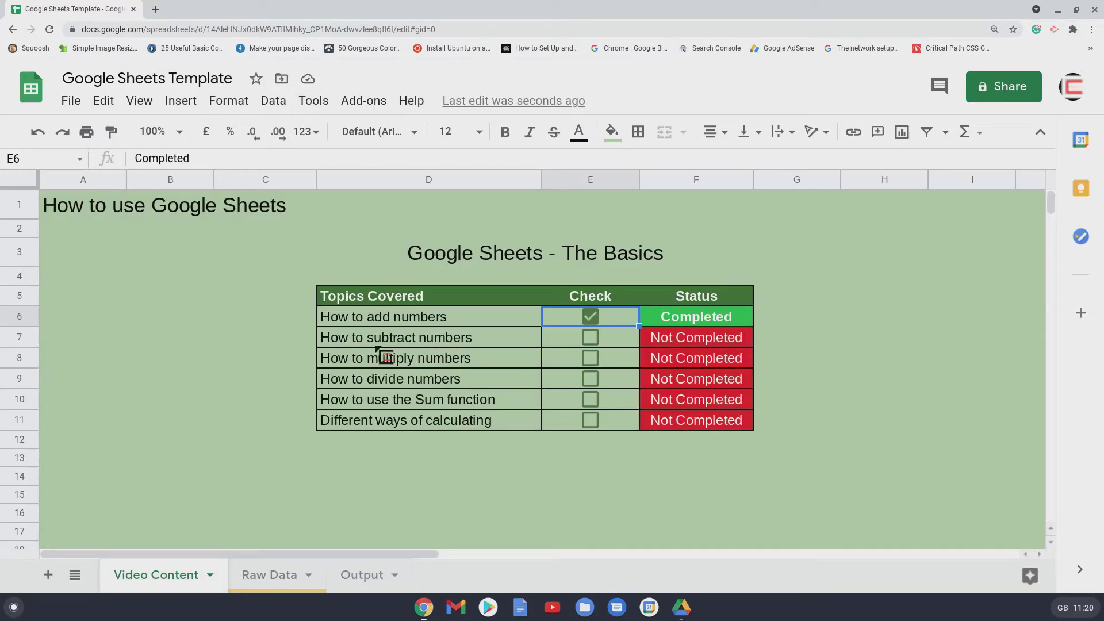
left_click(593, 340)
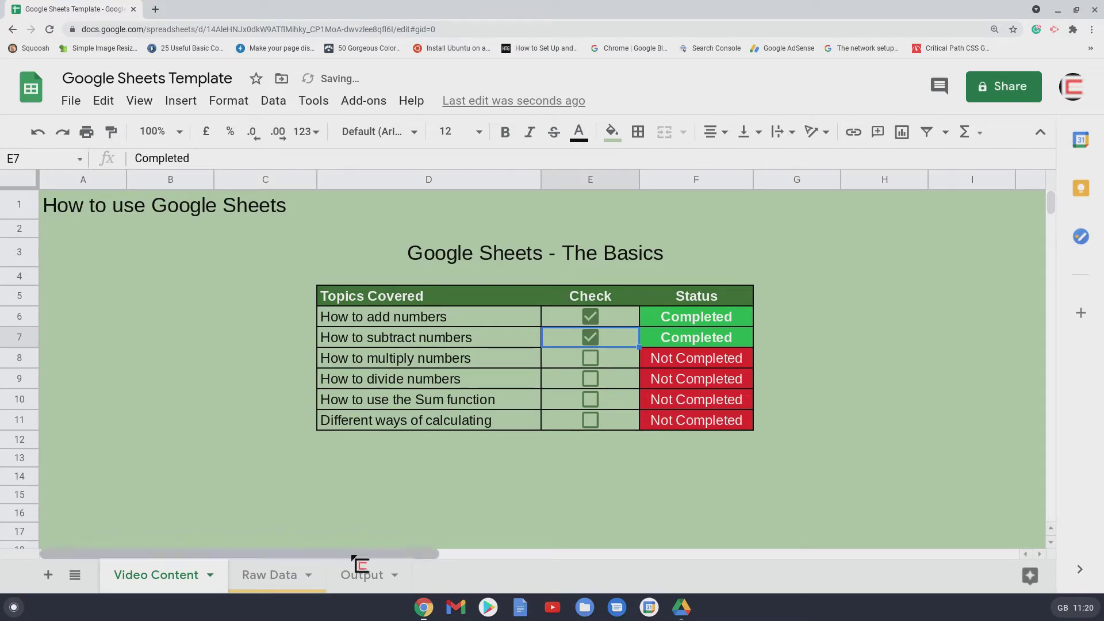
left_click(375, 576)
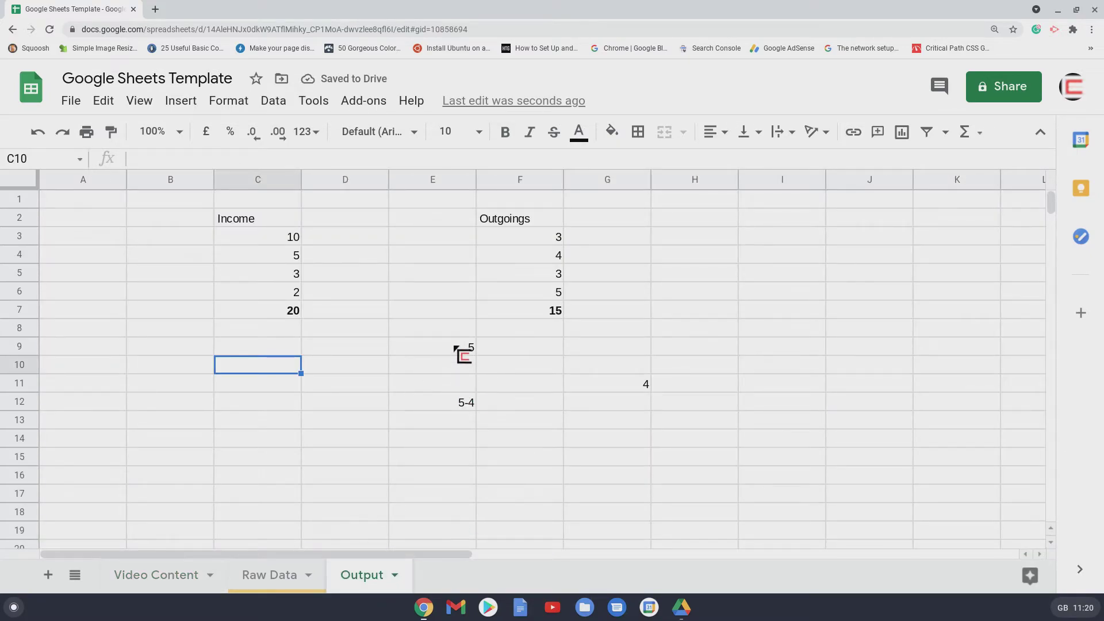
Clear the subtraction examples from the range E9:H12
left_click_drag(456, 347, 684, 406)
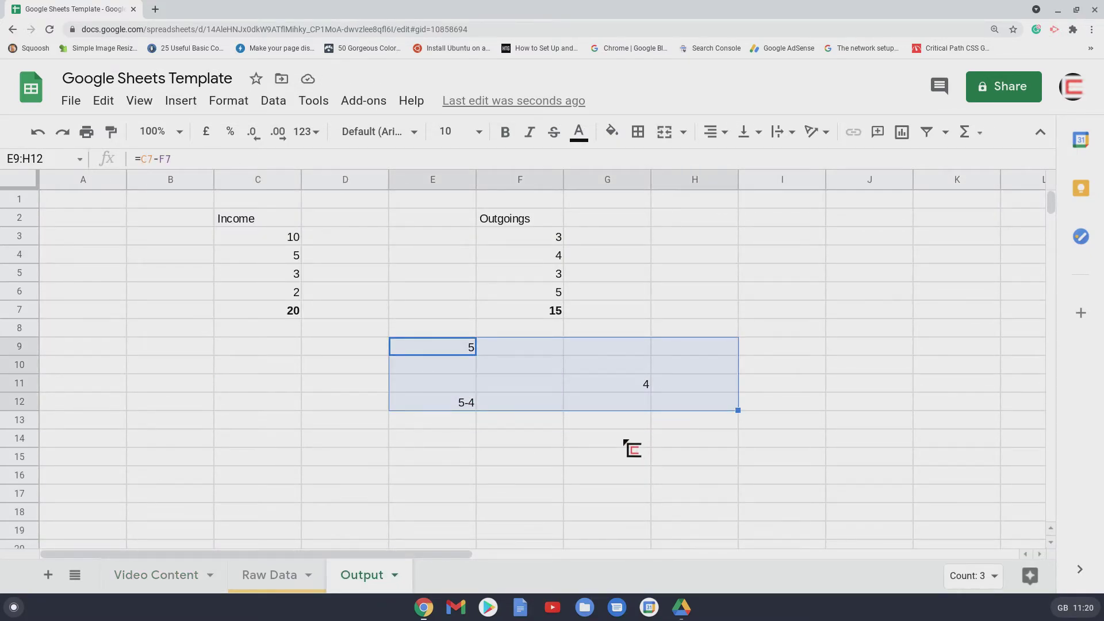
key("Delete")
key("Left")
key("Left")
key("Down")
key("Right")
key("Right")
key("Up")
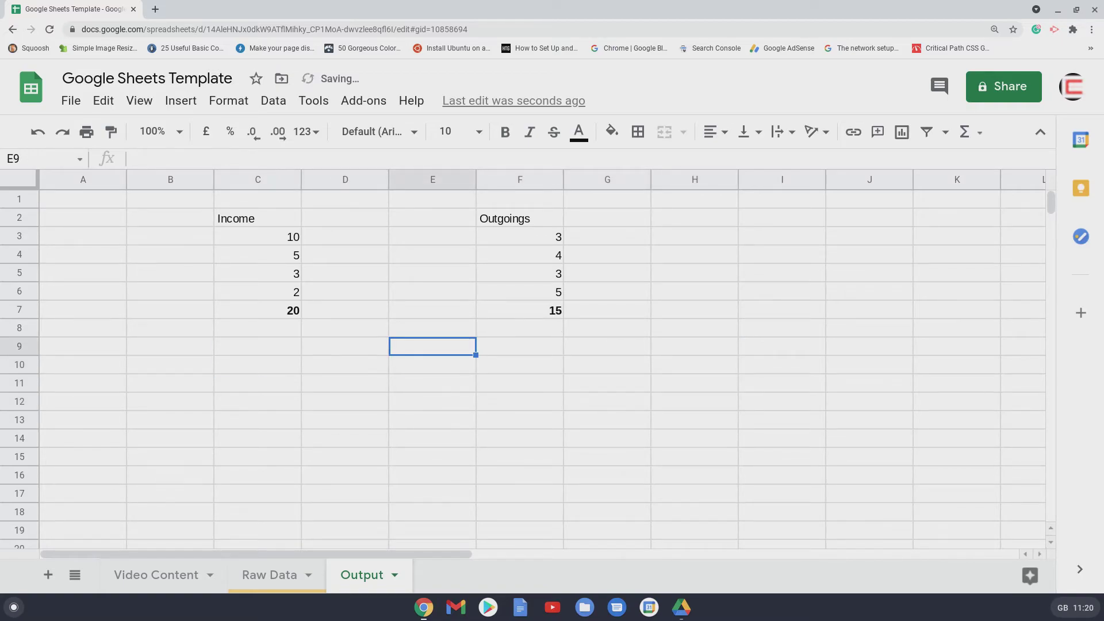
Multiply the Income total by the Outgoings total in E10 with =C7*F7, picking both cells from the grid
key("Left")
key("Down")
key("Right")
type("=")
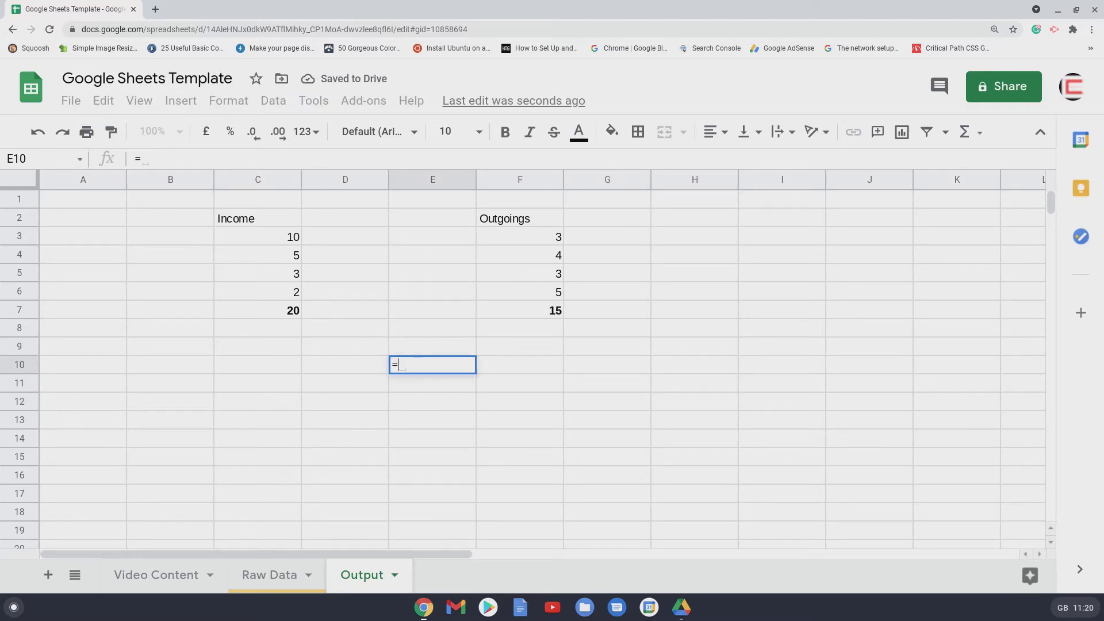
left_click(278, 314)
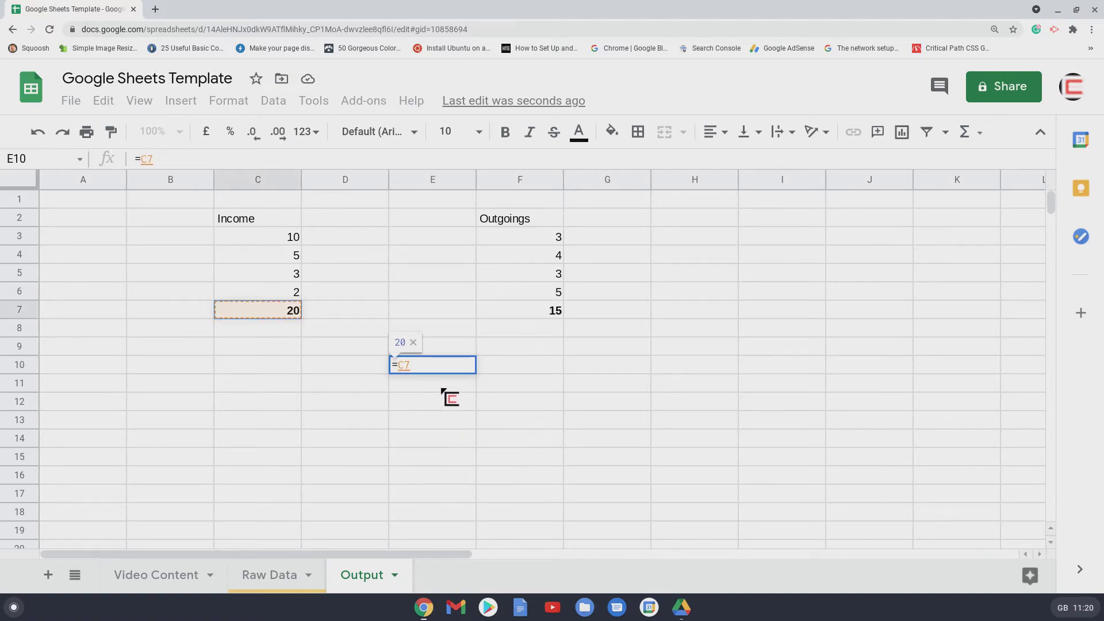
type("*")
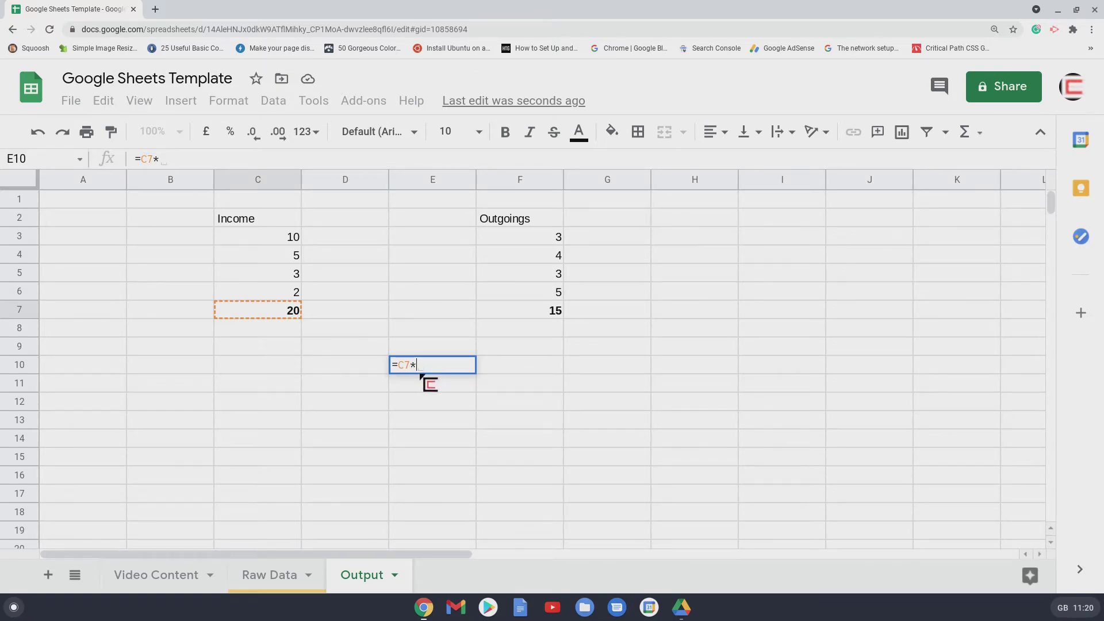
left_click(550, 318)
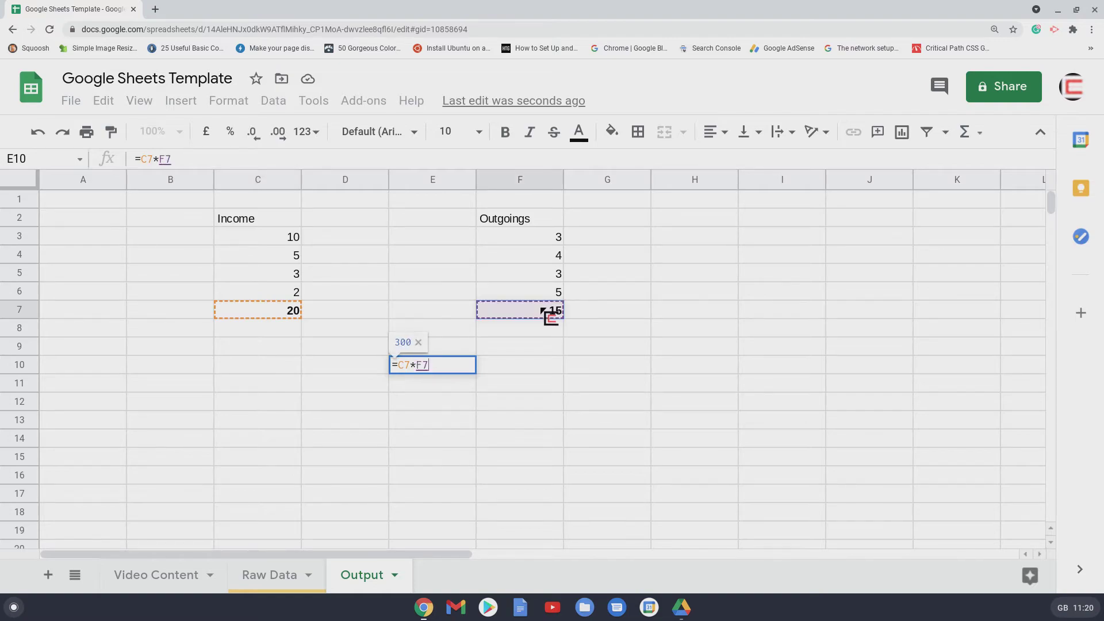
key("Return")
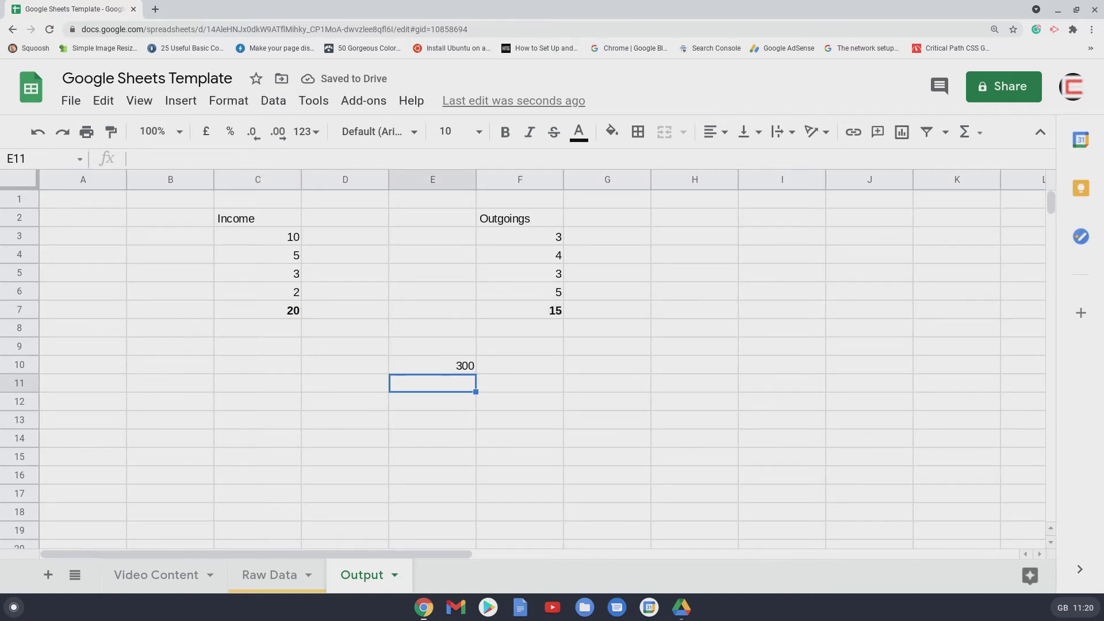
Delete the multiplication in E10 and the Income and Outgoings totals in C7 and F7
left_click(433, 365)
key("Delete")
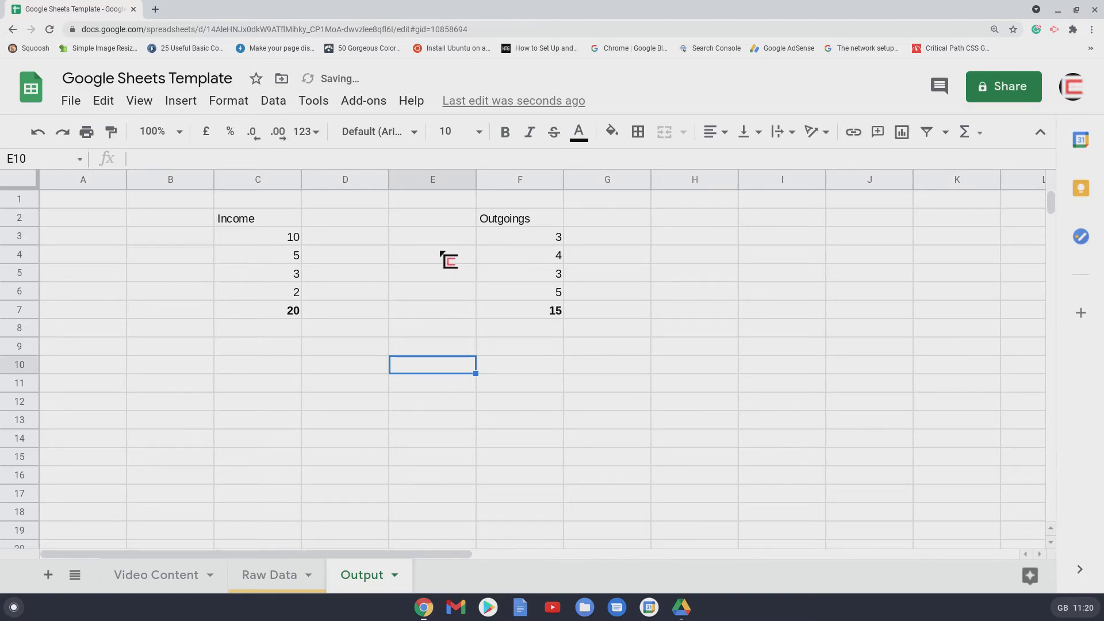
left_click(269, 314)
key("Delete")
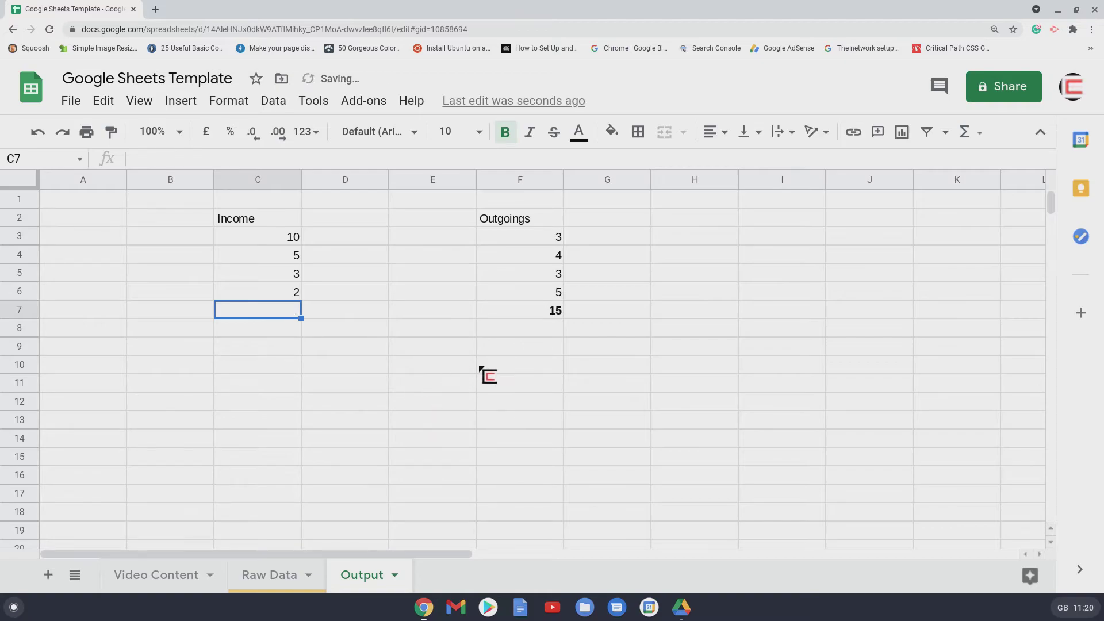
left_click(549, 314)
key("Delete")
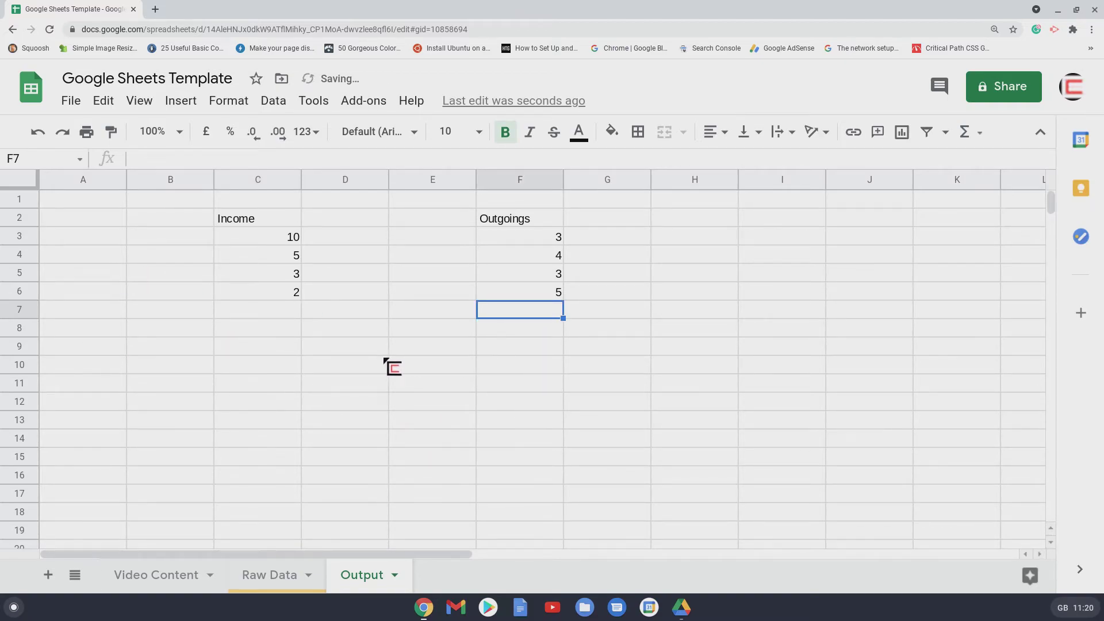
Multiply the sums of both columns in E10 with =sum(C3:C6)*sum(F3:F6), selecting the two ranges in the grid
left_click(428, 366)
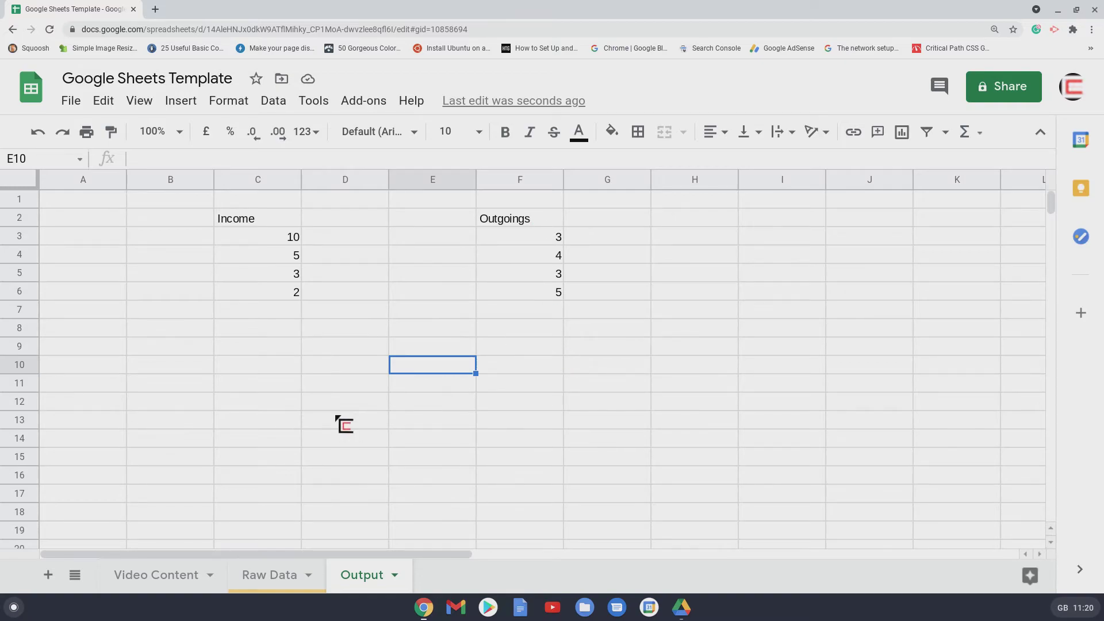
type("=")
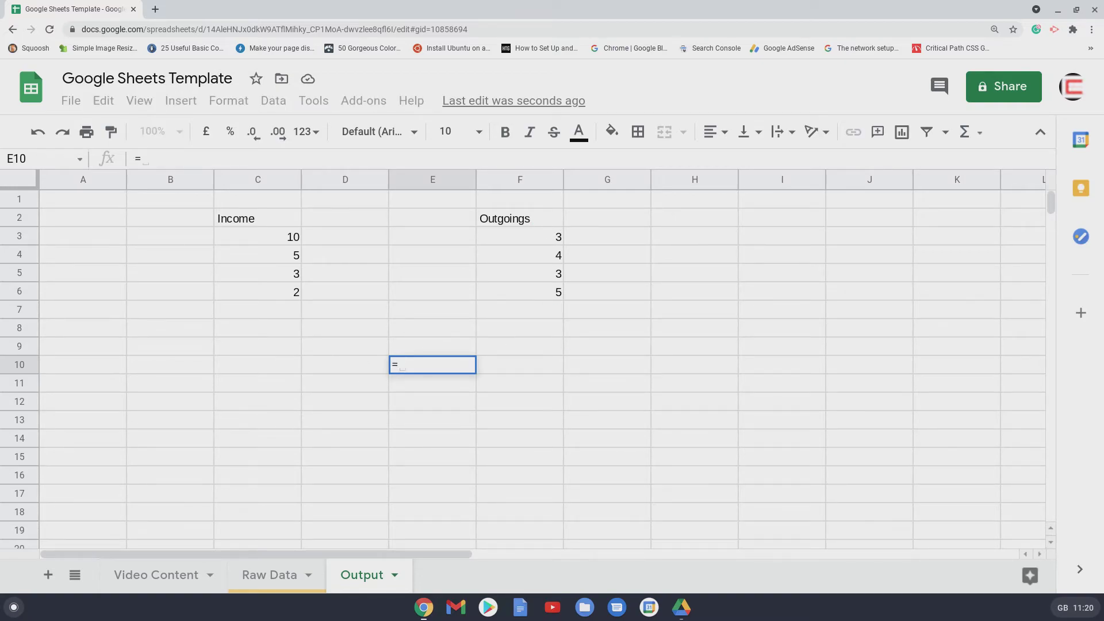
type("sum(")
left_click_drag(294, 237, 296, 294)
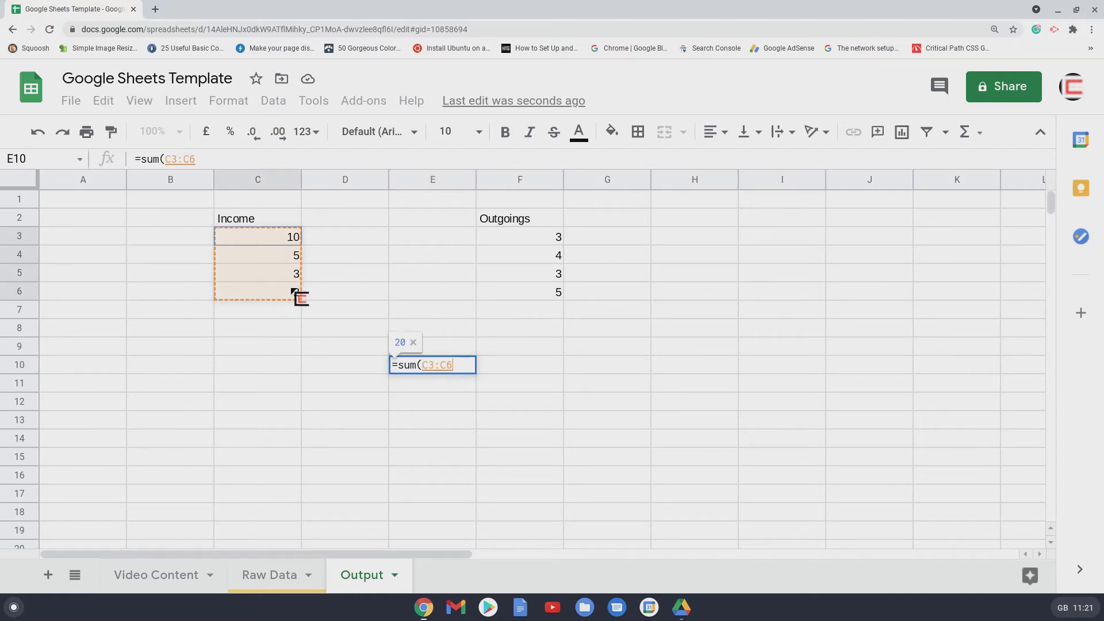
type(")*")
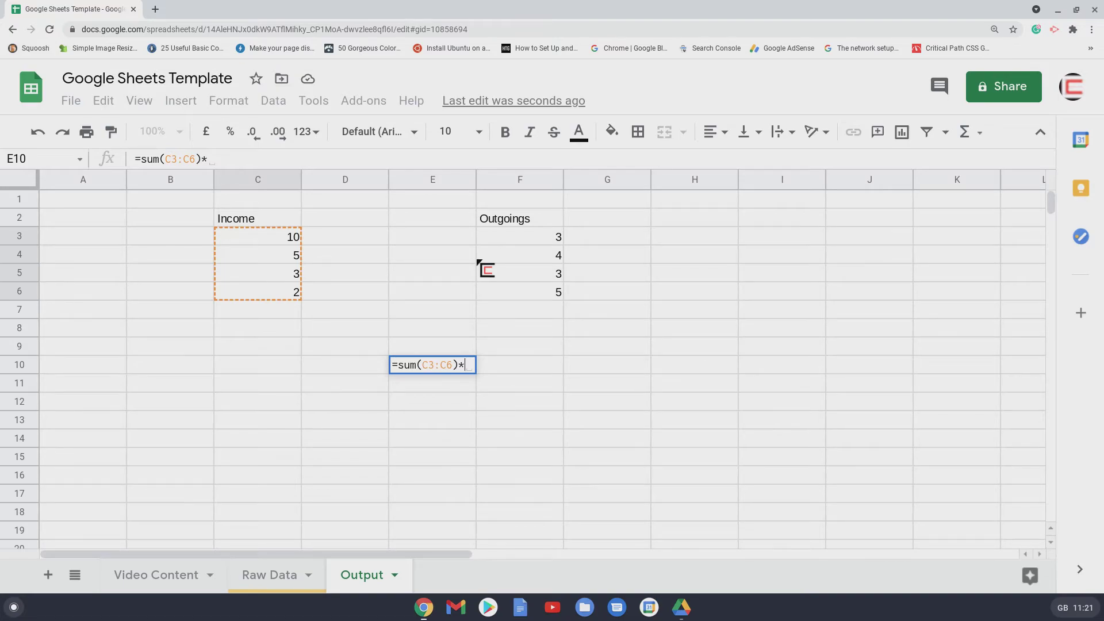
type("sum")
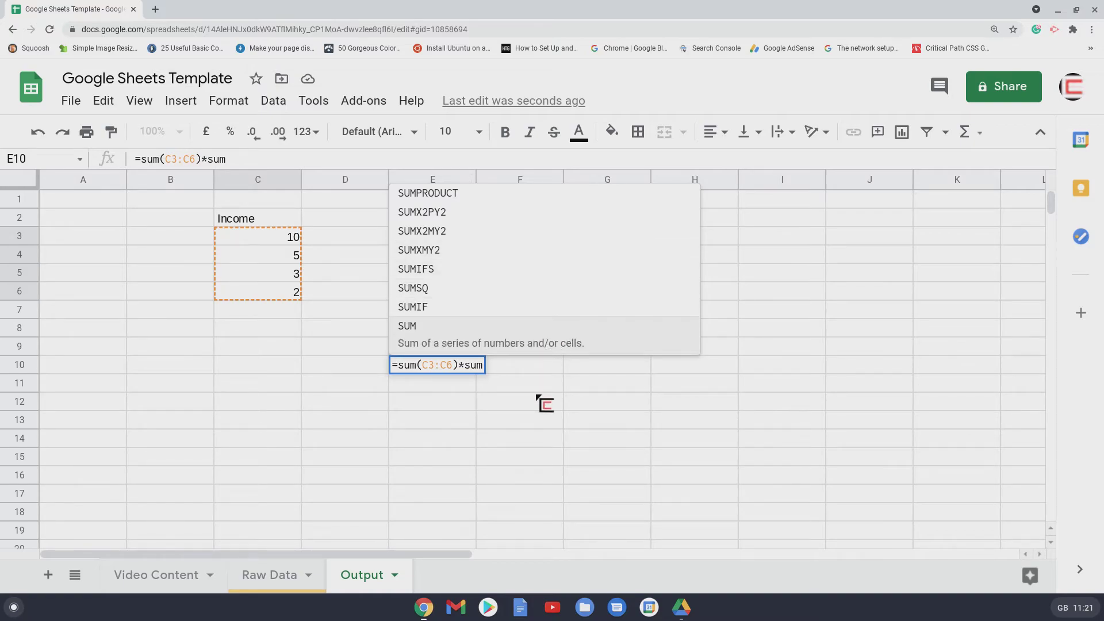
type("(")
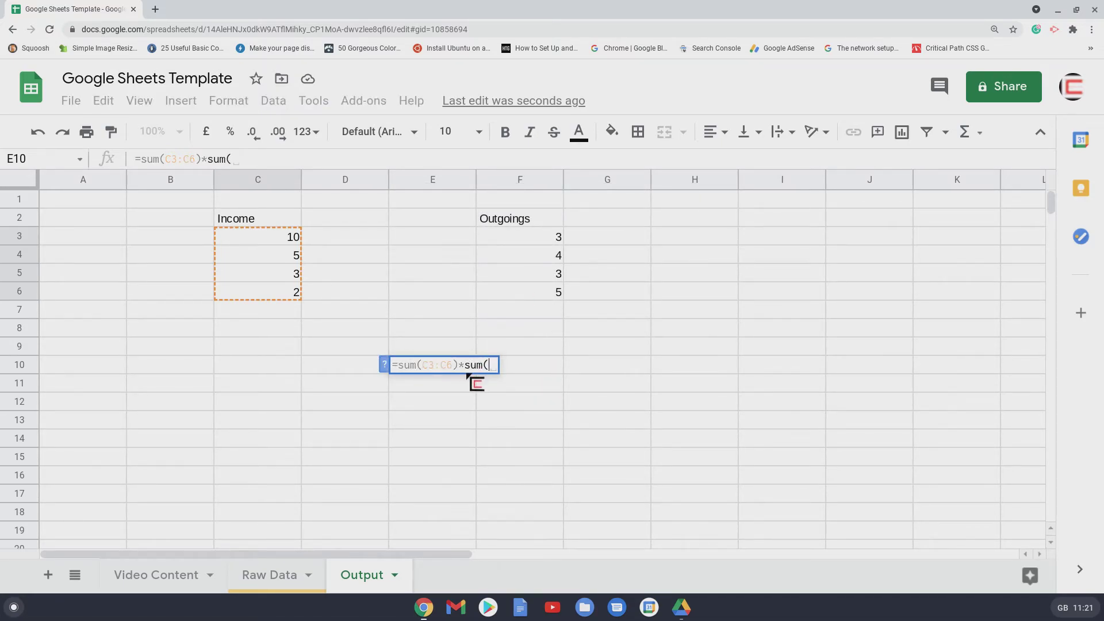
left_click_drag(535, 237, 545, 294)
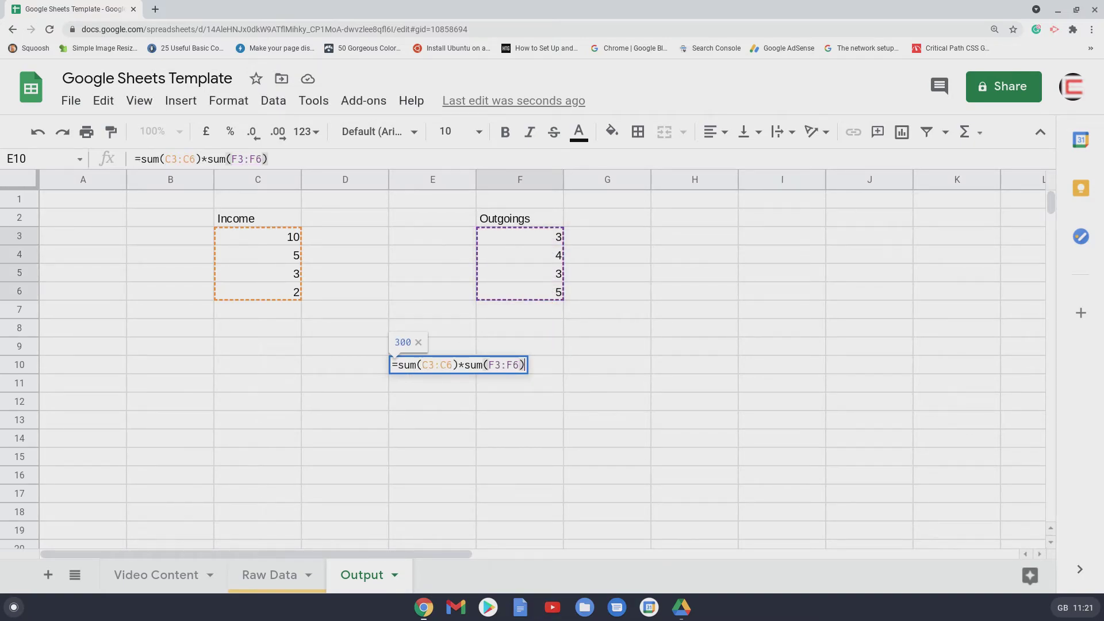
key("Return")
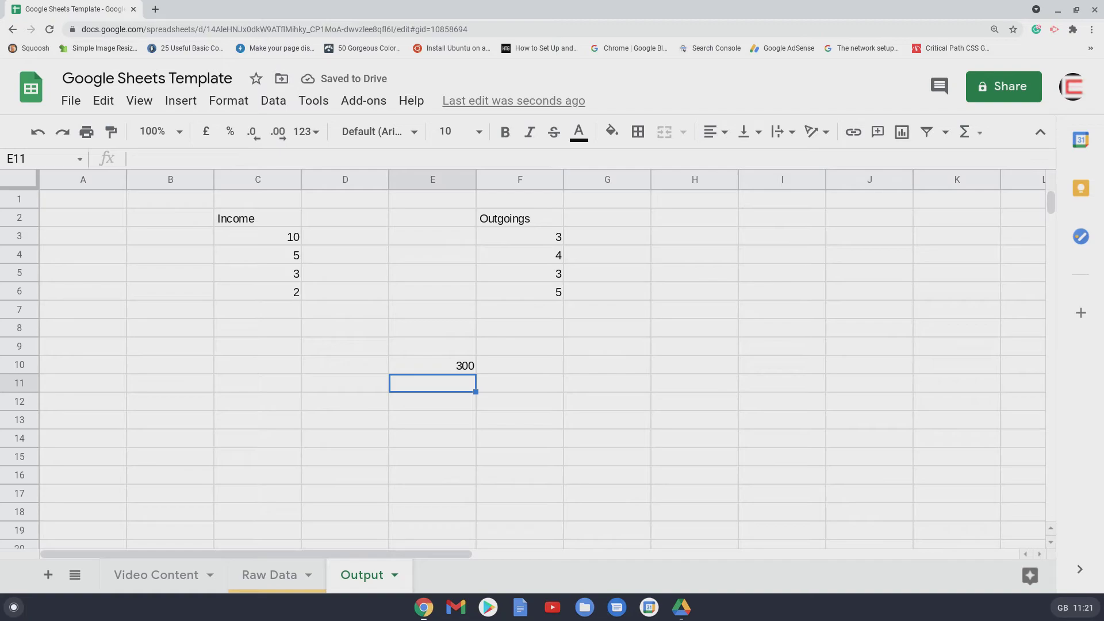
Enter the plain-number multiplication =5*2 in G10
left_click(520, 346)
left_click(607, 364)
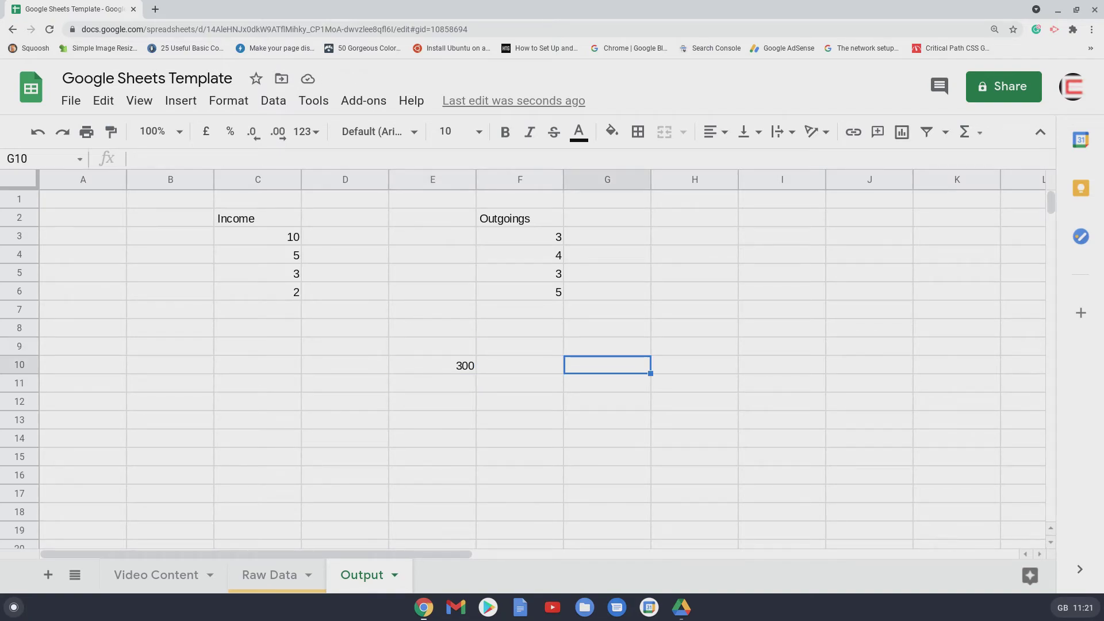
type("=")
type("C3")
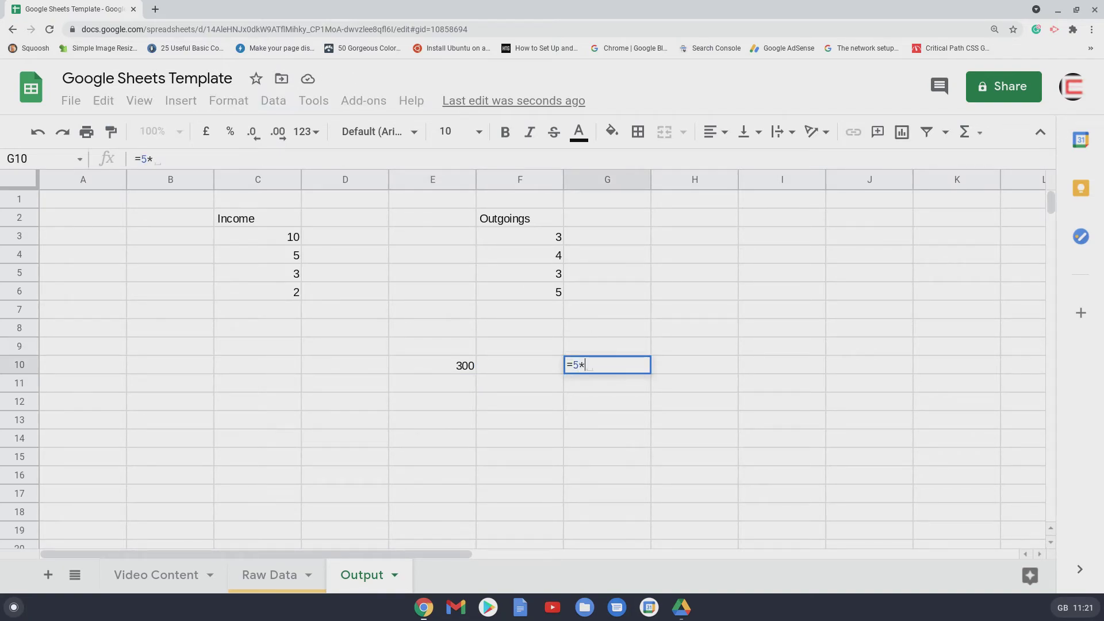
key("Return")
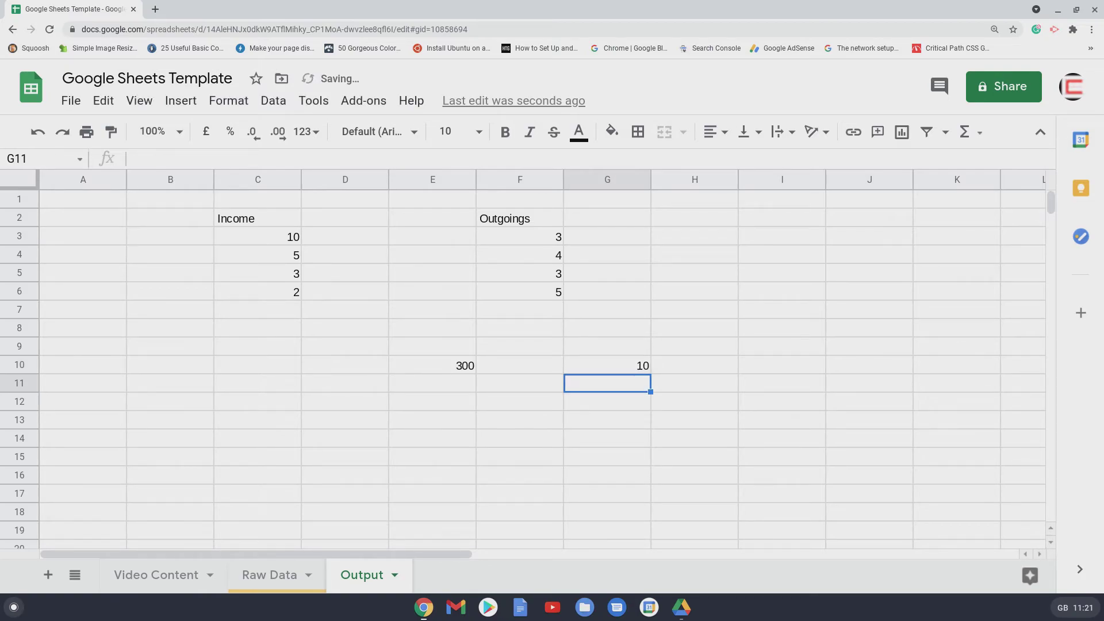
Check off the topic How to multiply numbers on the Video Content sheet
key("Left")
key("Left")
key("Left")
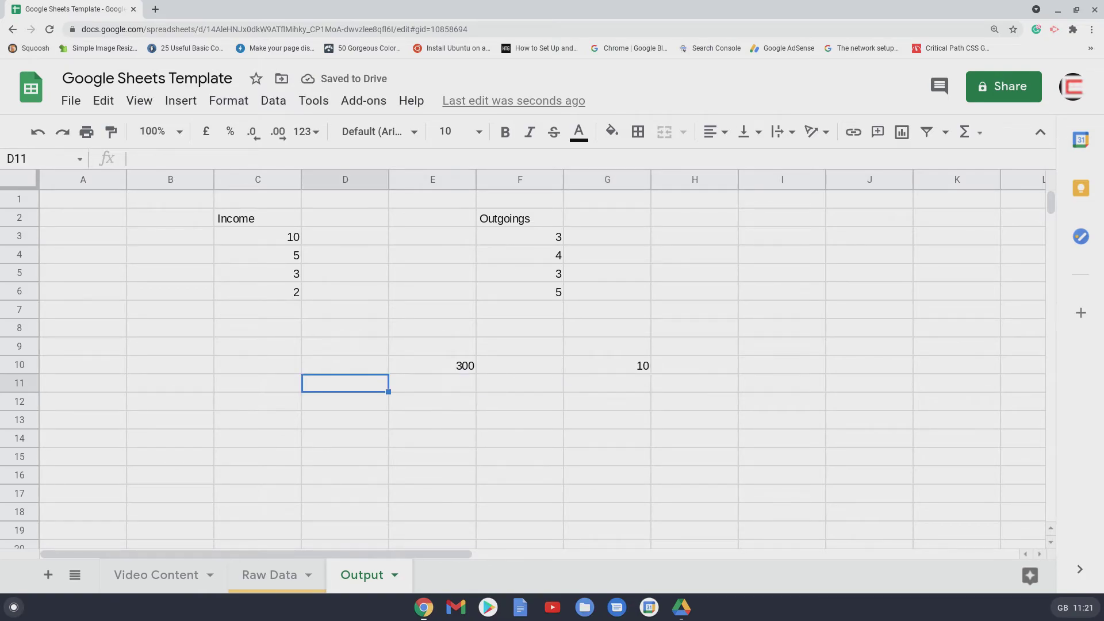
left_click(162, 573)
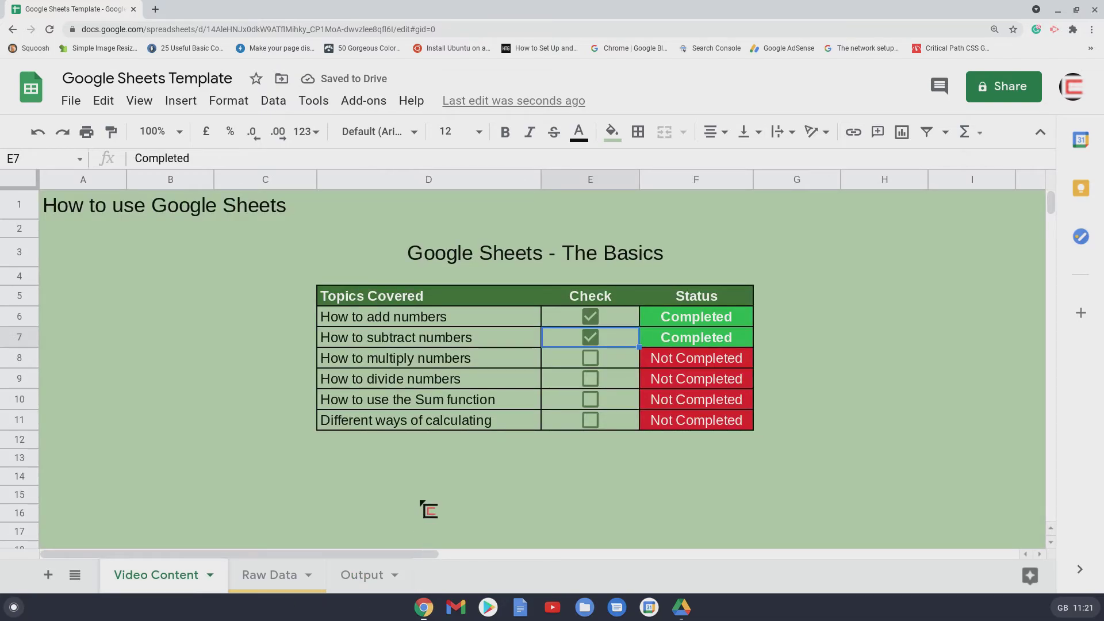
left_click(591, 359)
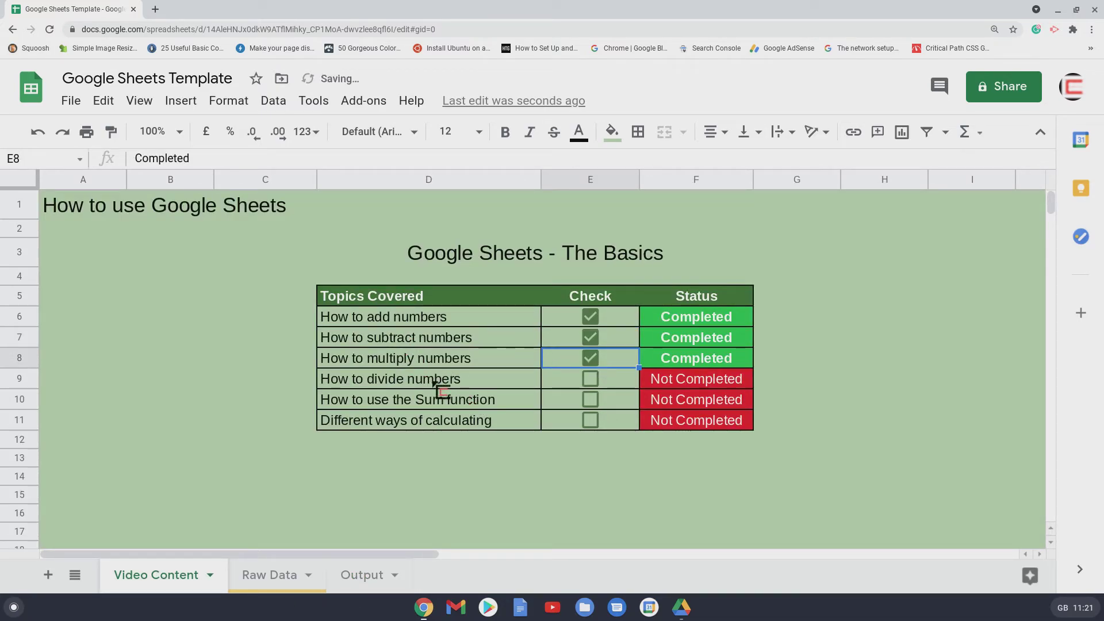
On the Output sheet, divide E10 by 5 in E12 with the formula =E10/5
left_click(372, 570)
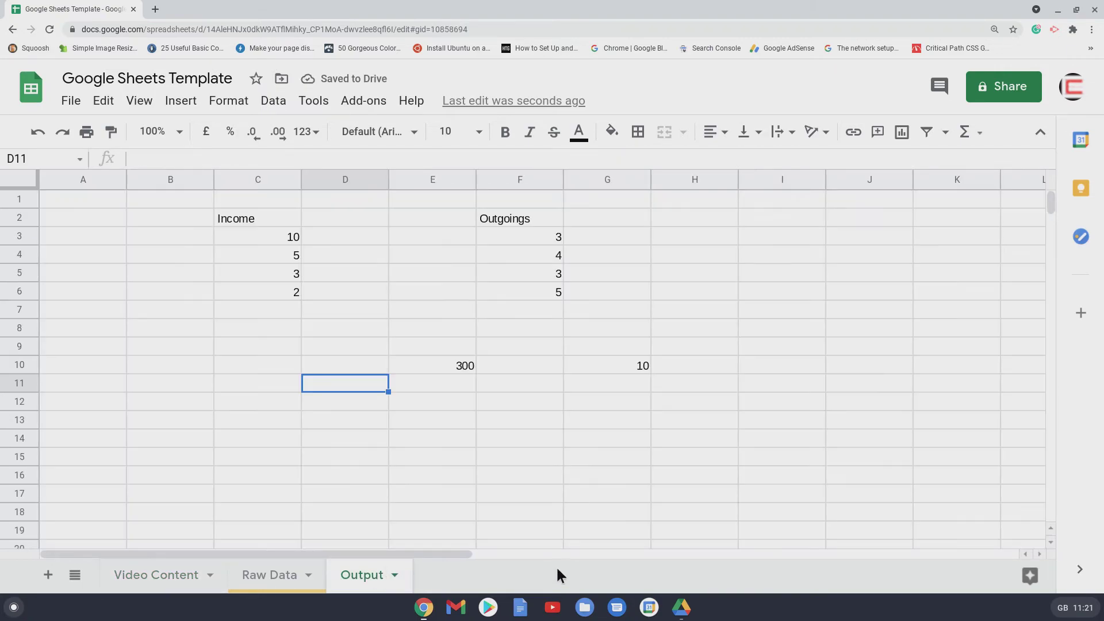
left_click(466, 406)
left_click(463, 366)
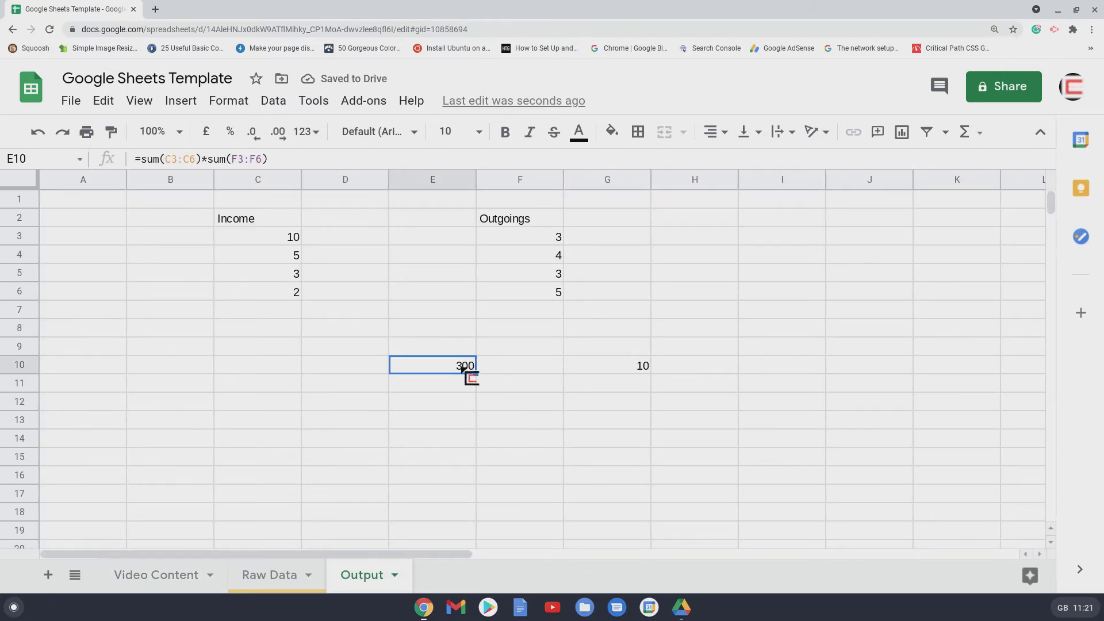
left_click(454, 401)
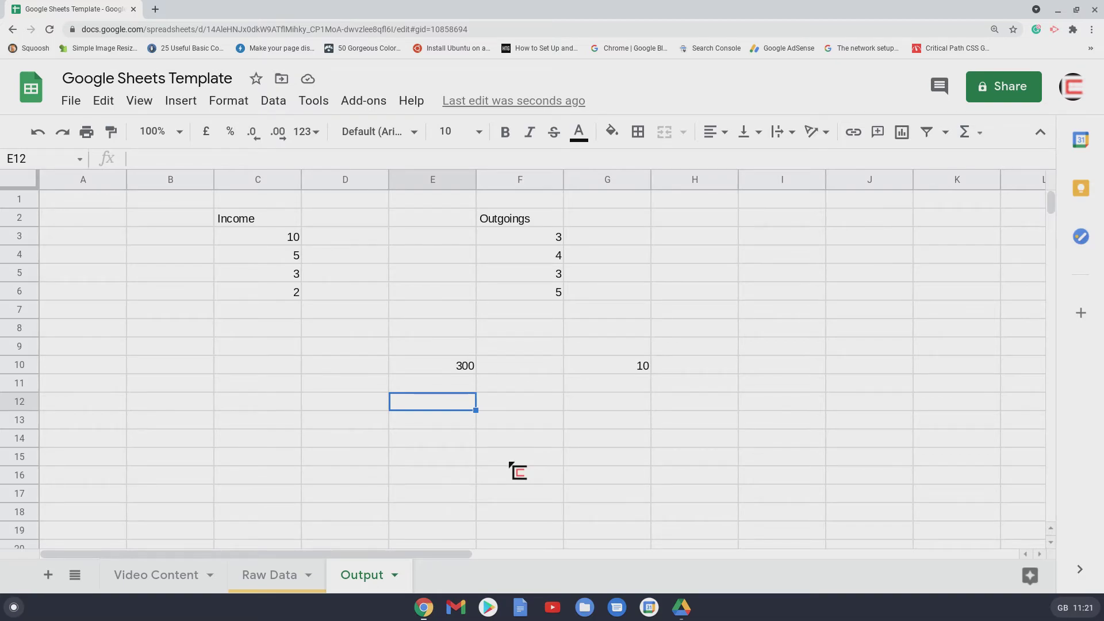
type("=")
key("Up")
key("Up")
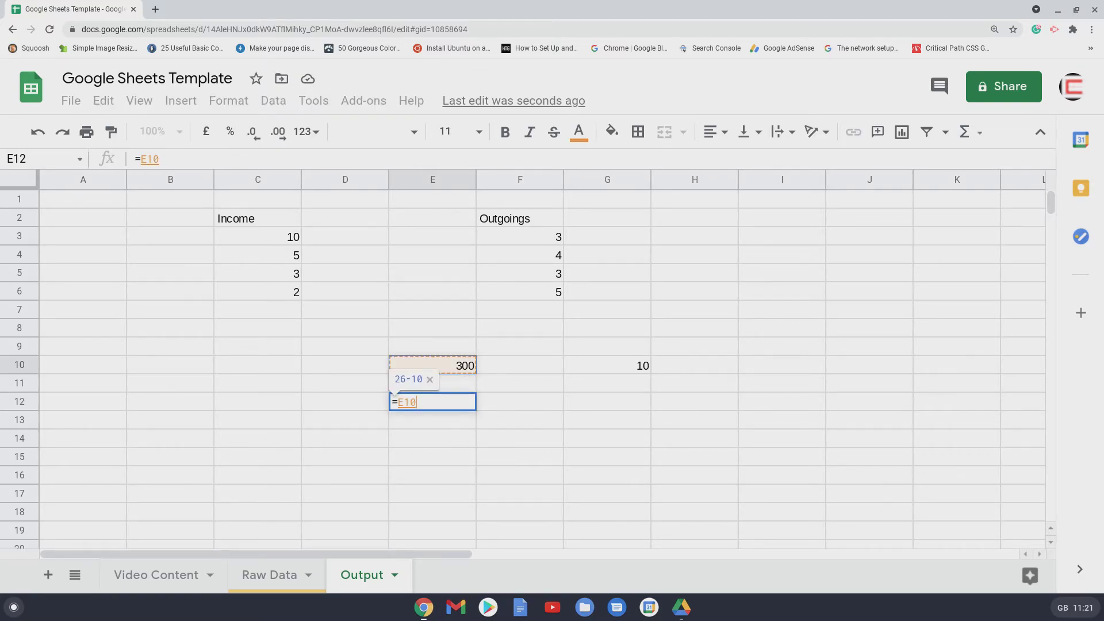
type("/")
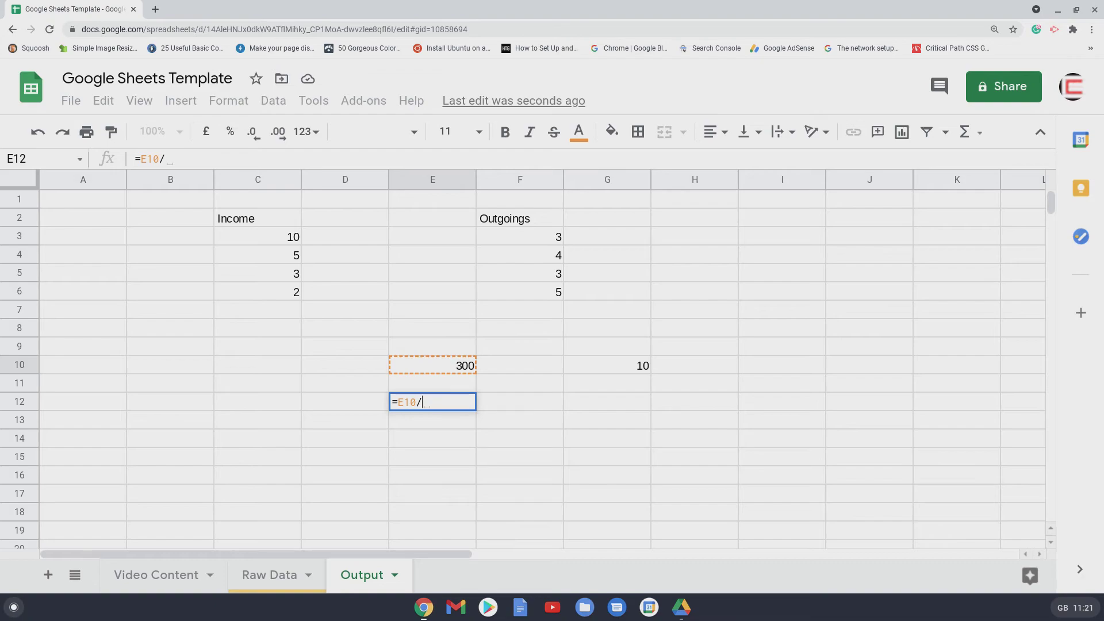
key("BackSpace")
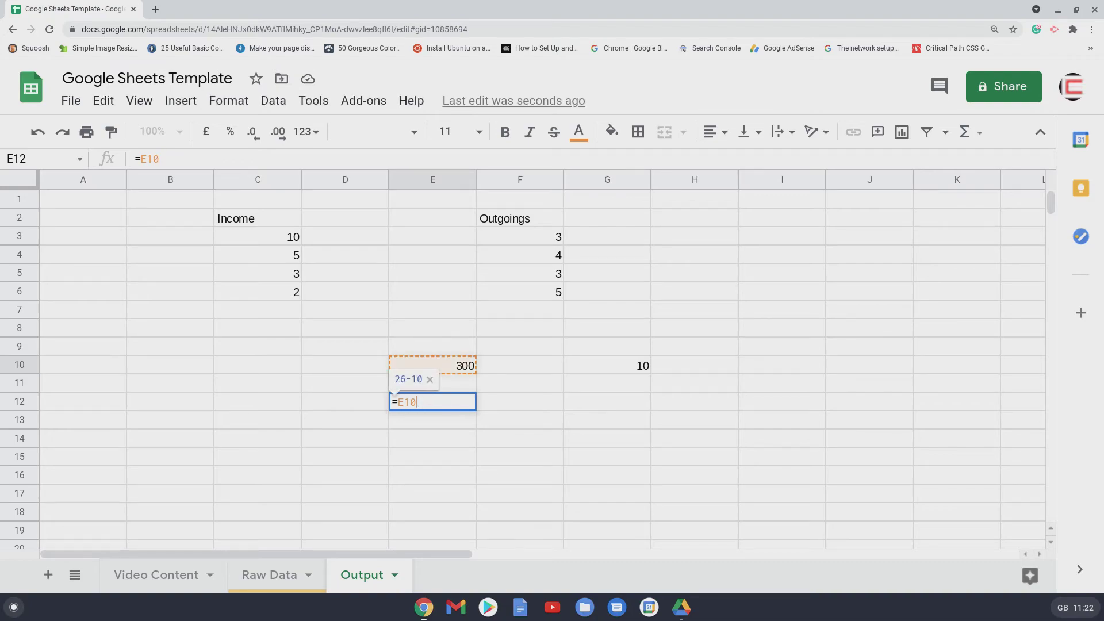
type("\\")
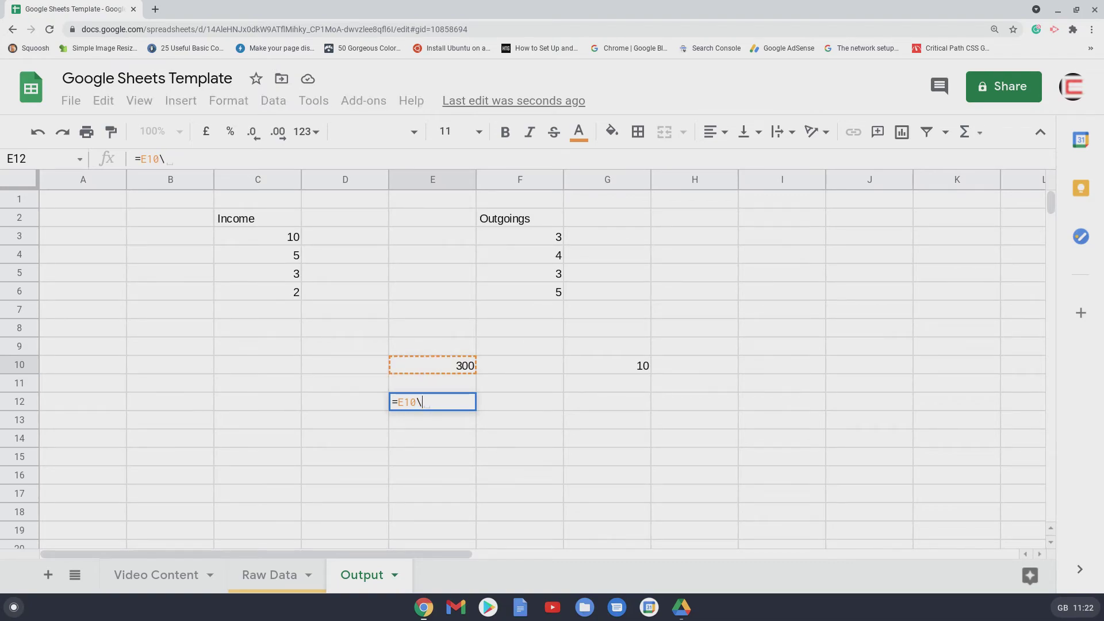
key("BackSpace")
type("/")
type("5")
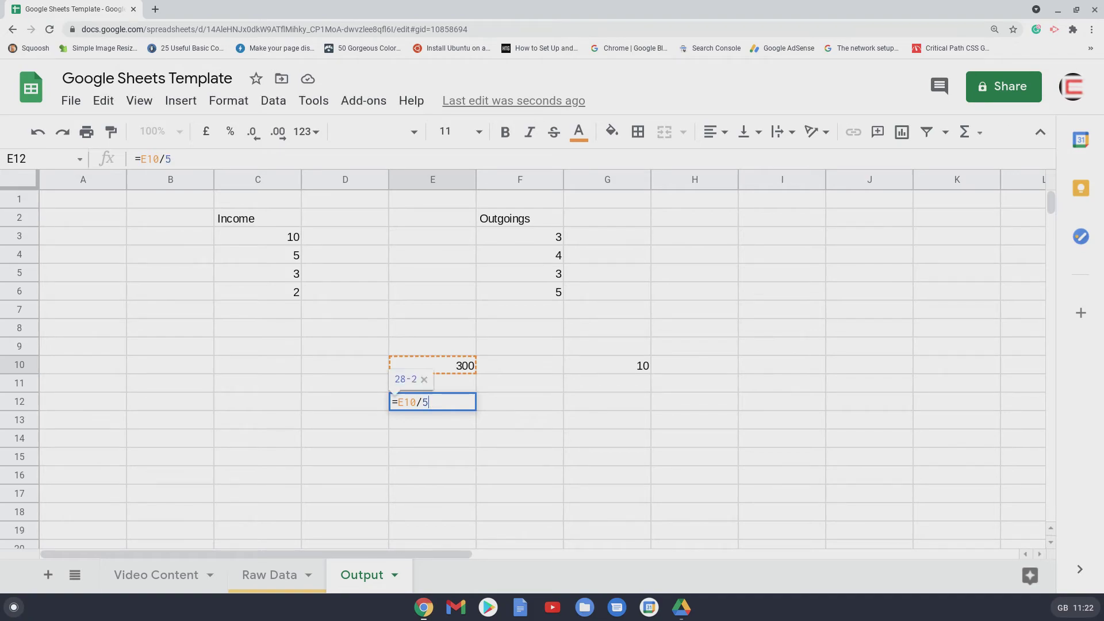
key("Return")
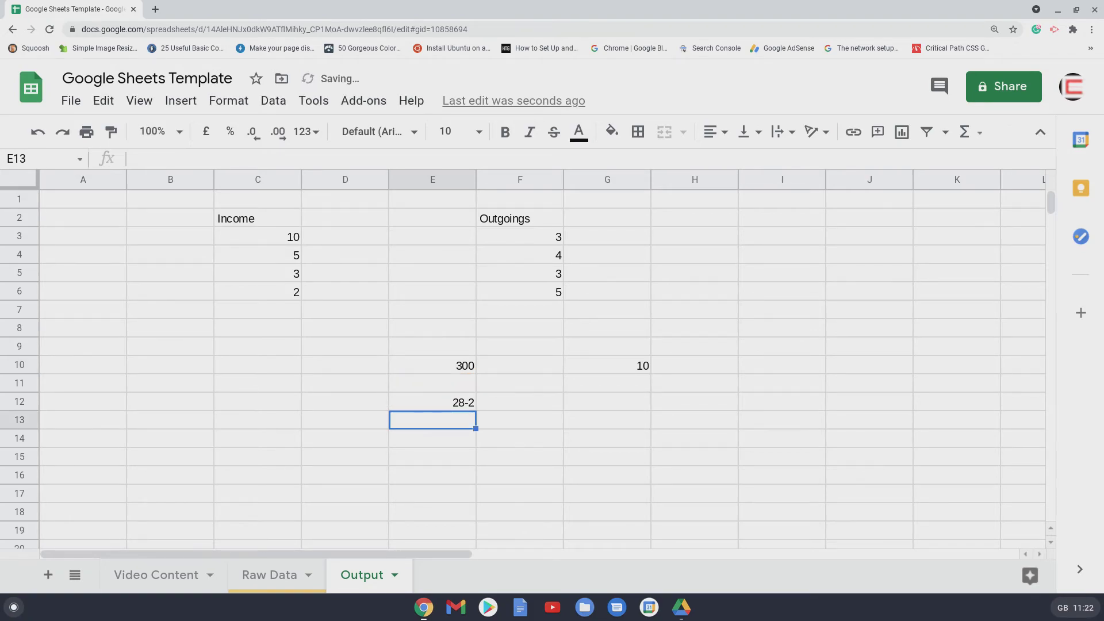
Clear E12 and enter the division =E10/6 there instead
left_click(433, 401)
key("Delete")
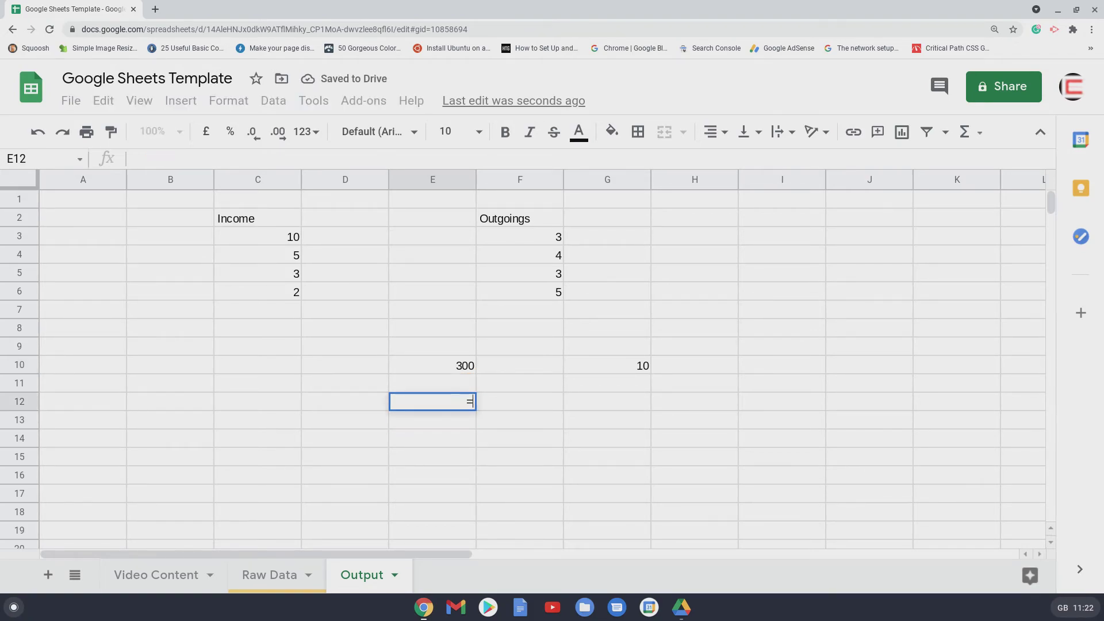
type("=E10/")
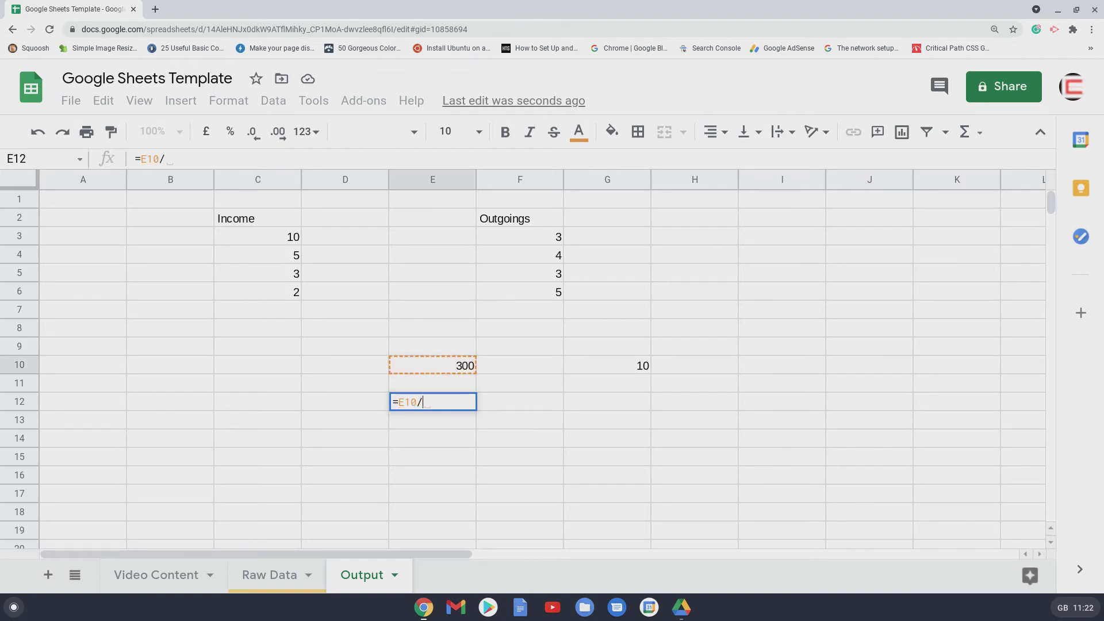
type("6")
key("Return")
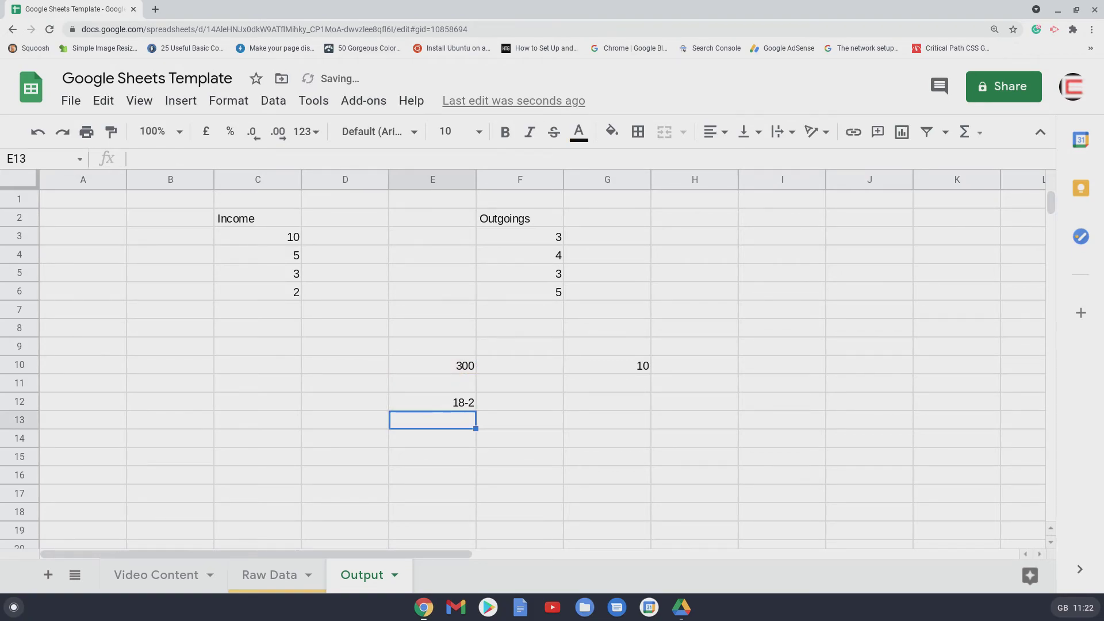
Enter the same division =E10/6 in E8, above the multiplication result, and select E12 again
left_click(433, 401)
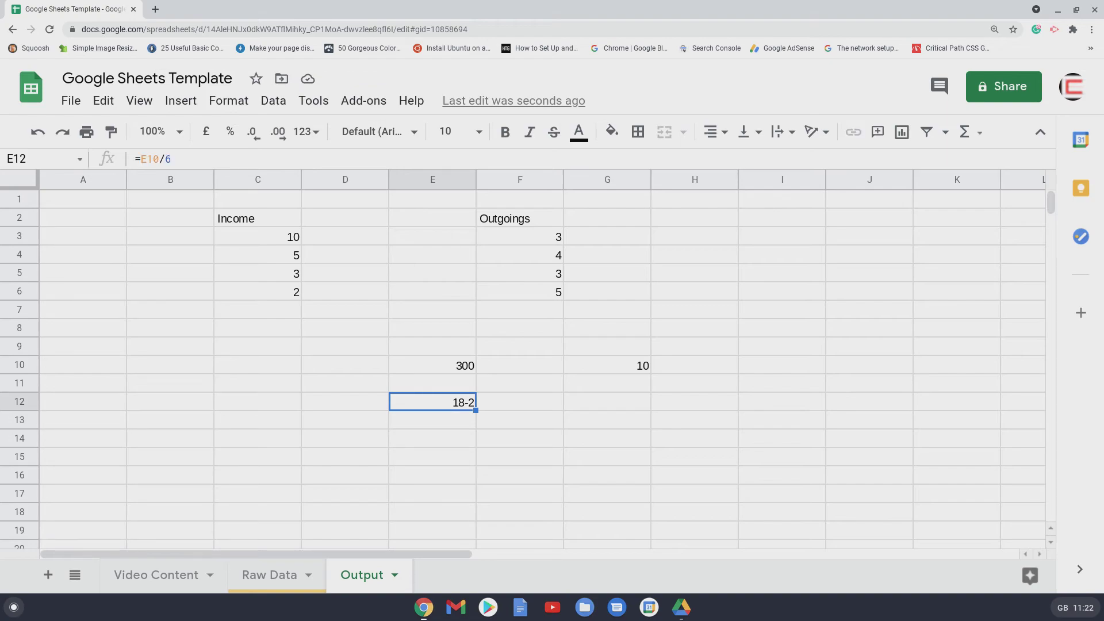
key("Up")
key("Up")
key("Up")
key("Up")
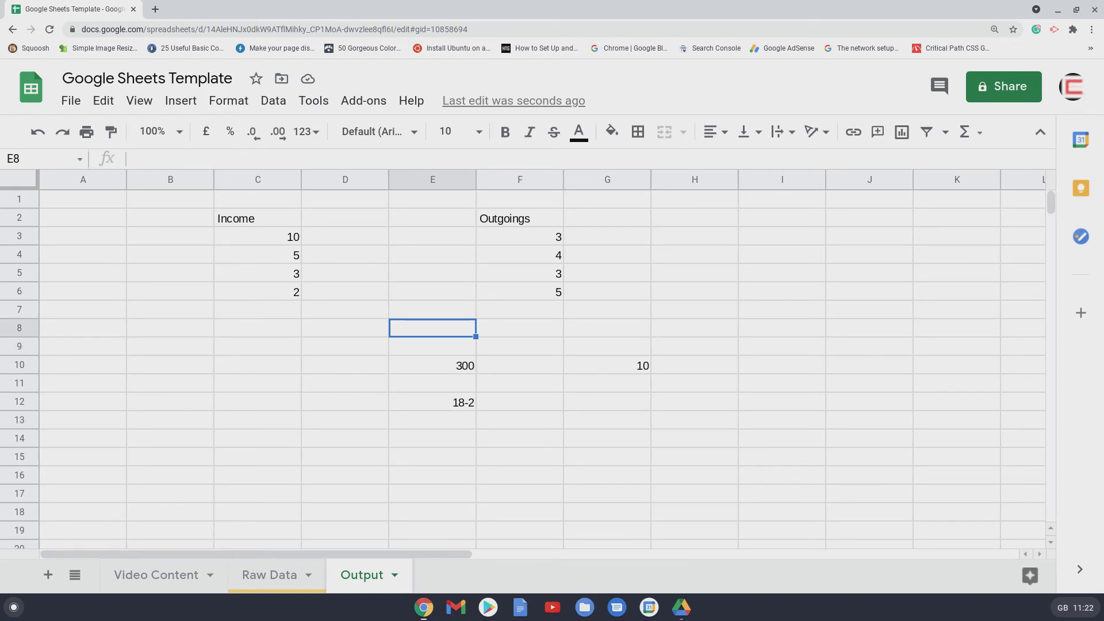
type("=E10/6")
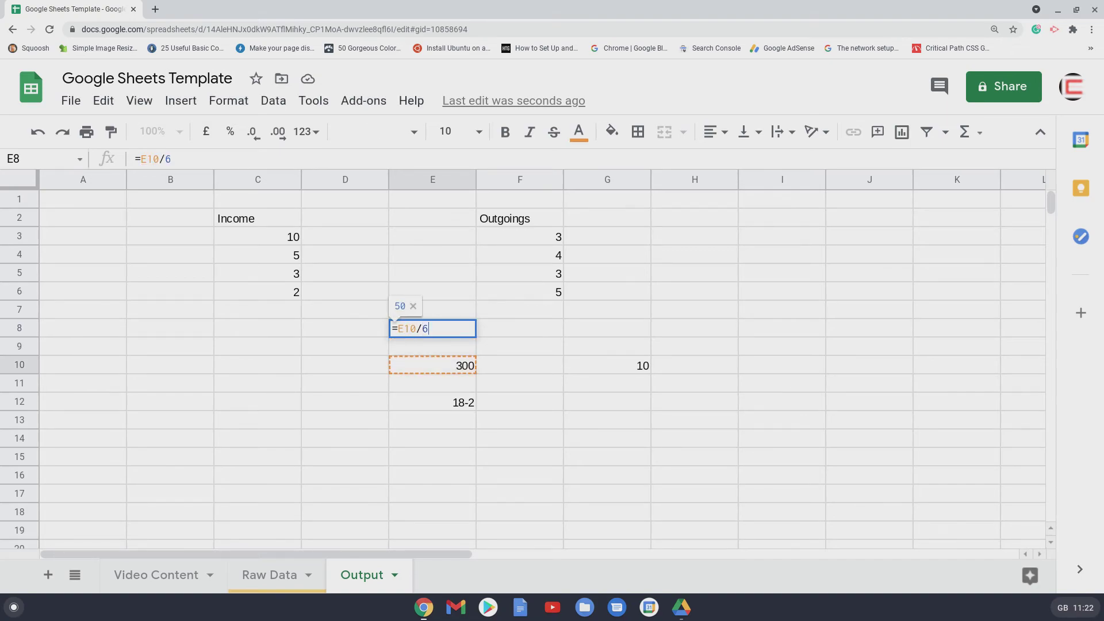
key("Return")
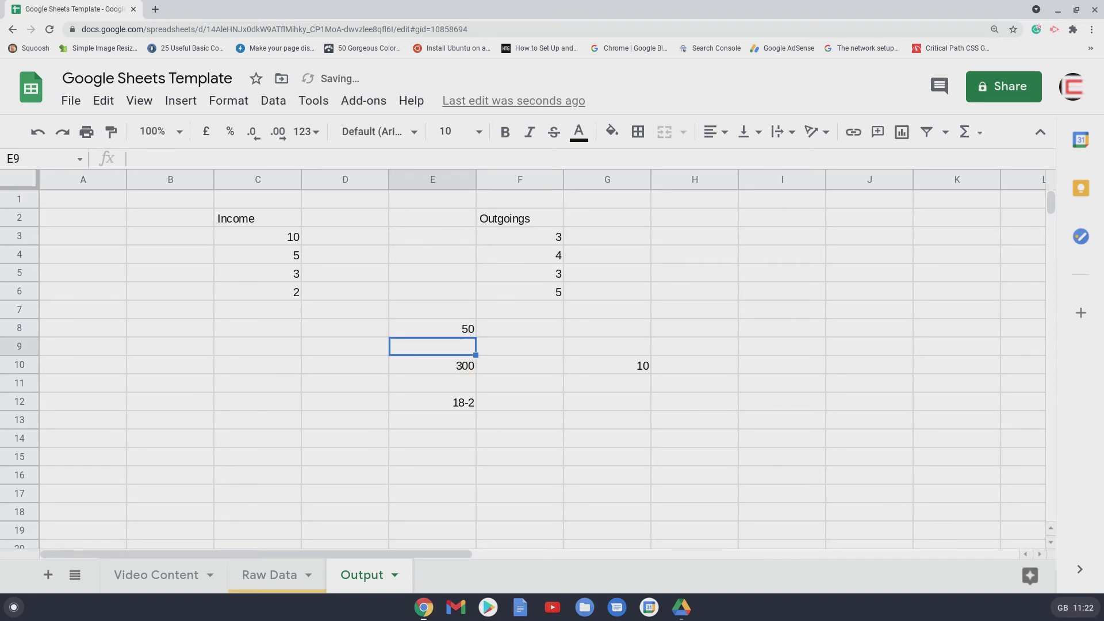
key("Down")
key("Down")
key("Down")
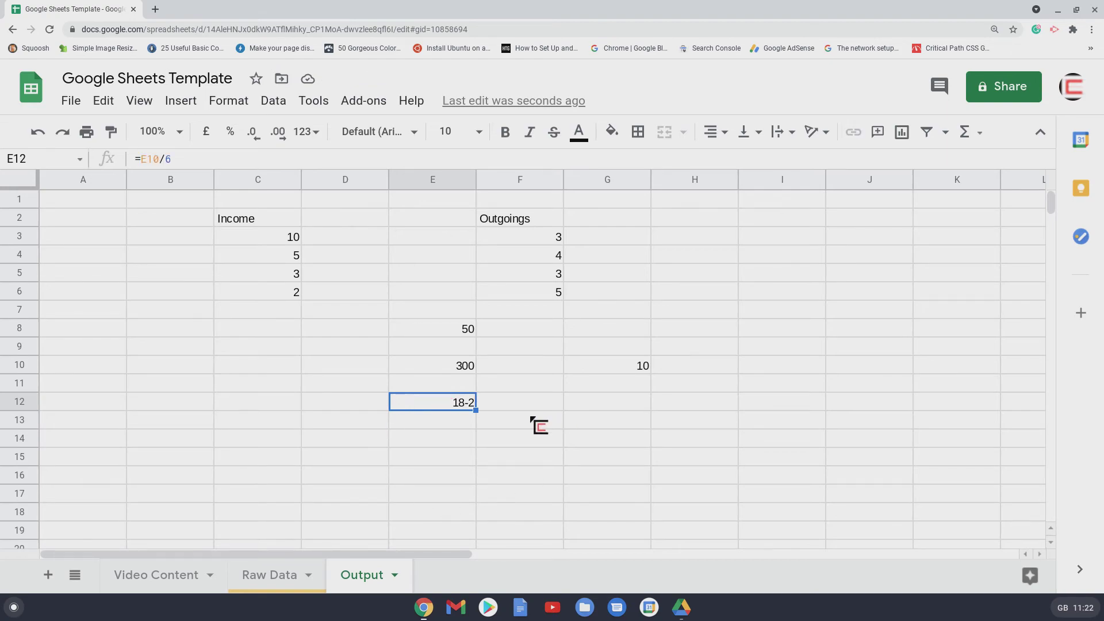
right_click(458, 403)
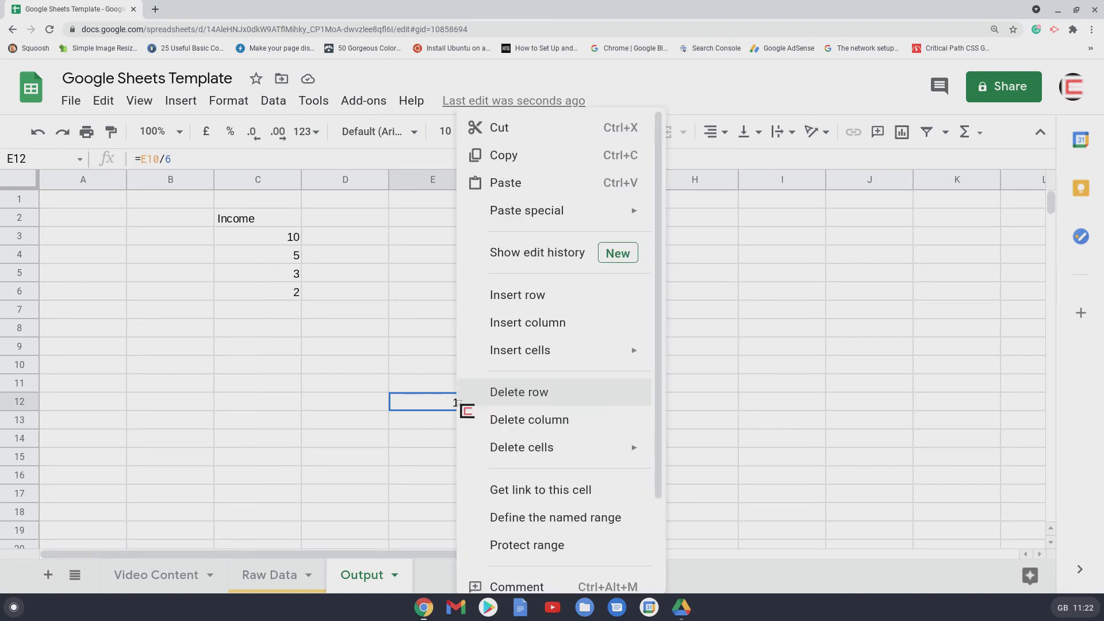
scroll(567, 466, "down", 2)
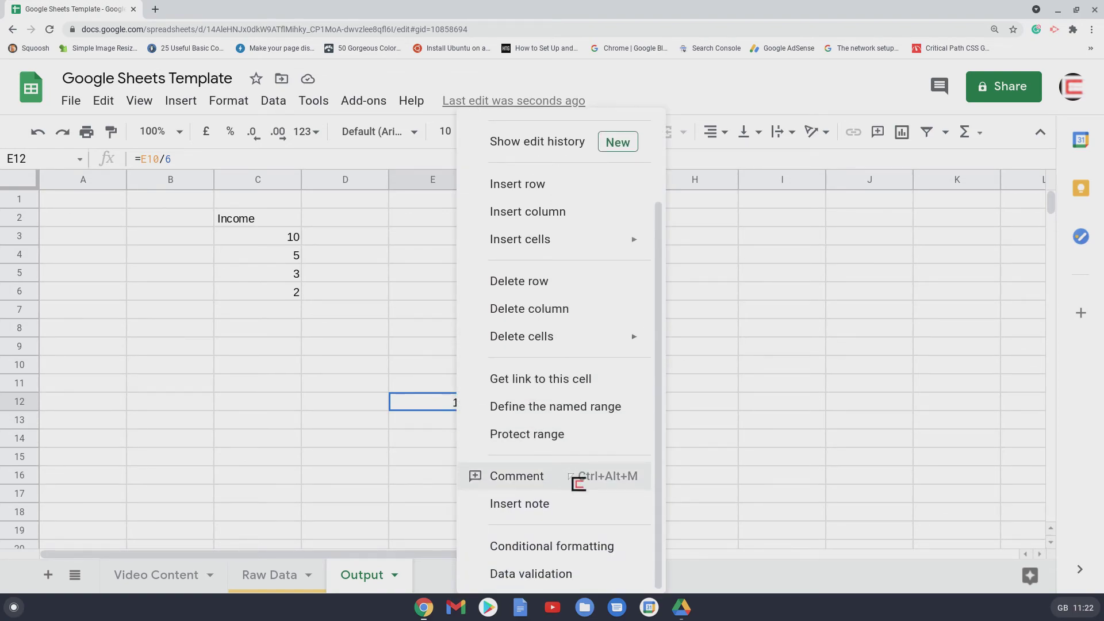
scroll(578, 482, "up", 2)
scroll(576, 478, "down", 2)
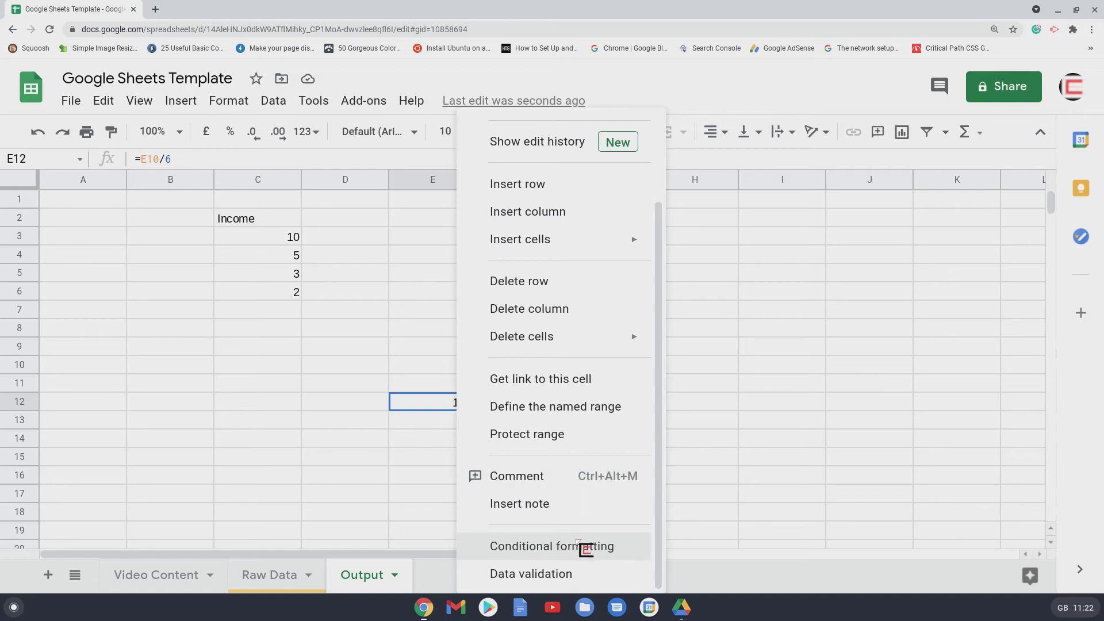
scroll(582, 517, "up", 2)
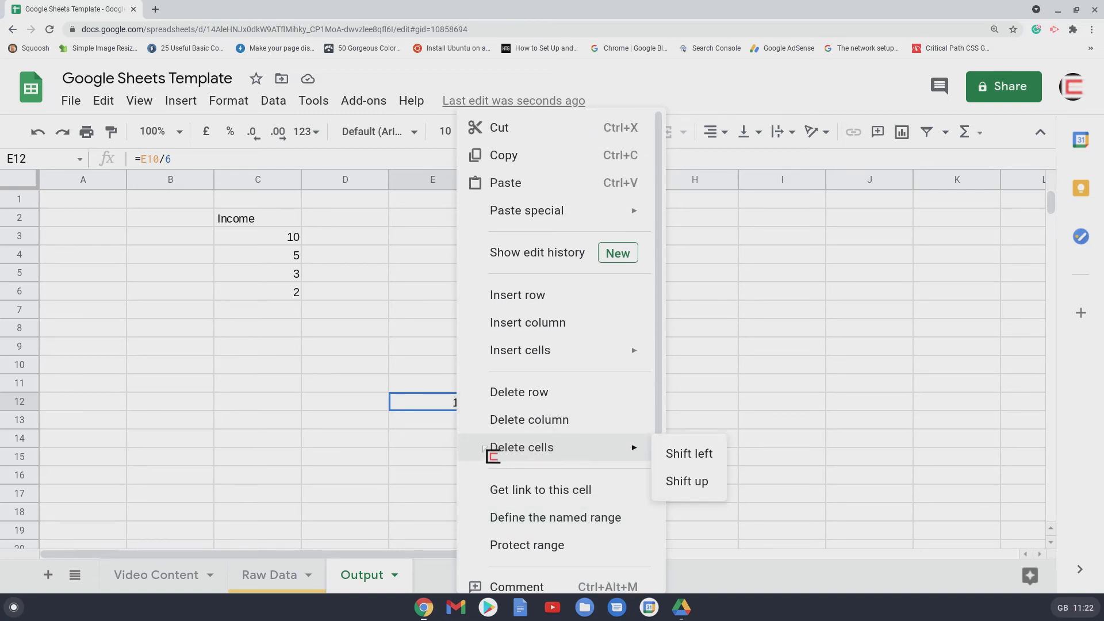
key("Escape")
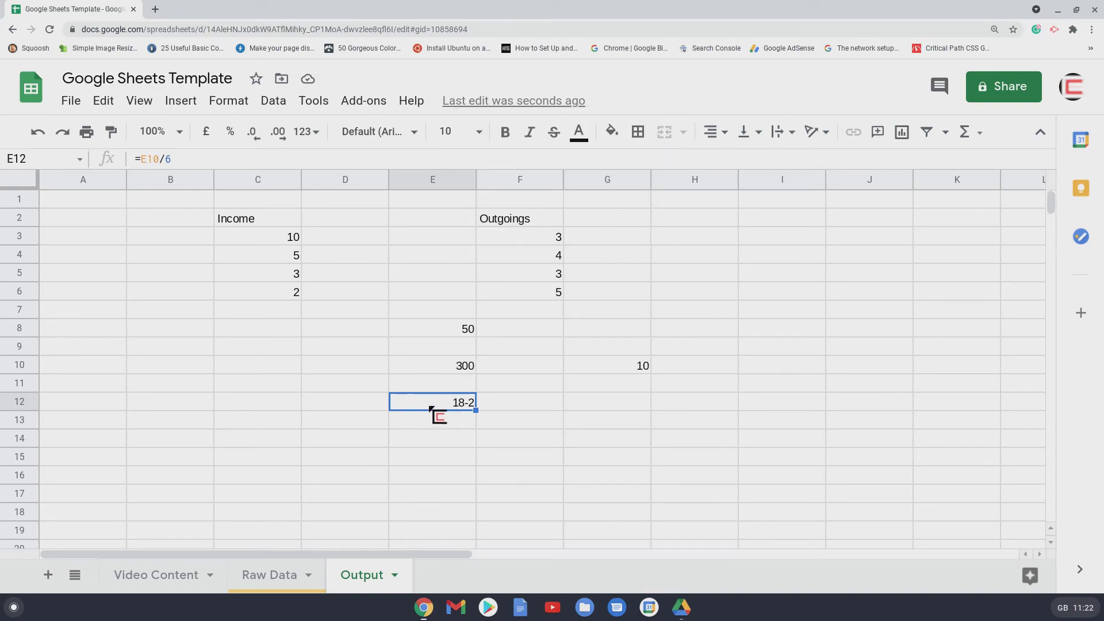
Apply the Number format to the division result in E12
left_click(228, 101)
mouse_move(276, 180)
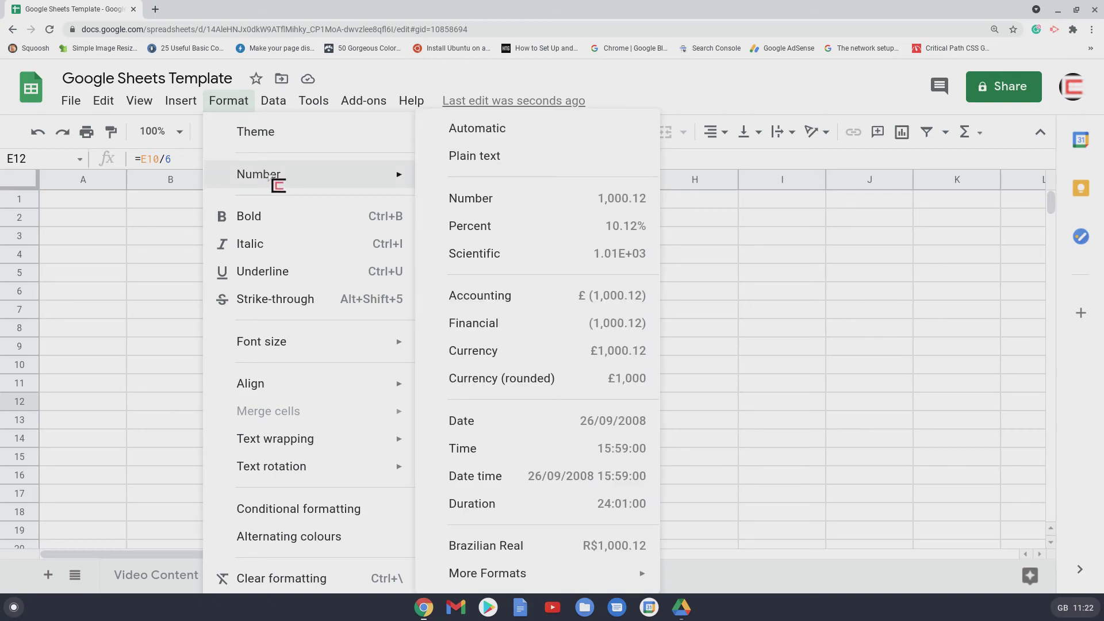
left_click(490, 201)
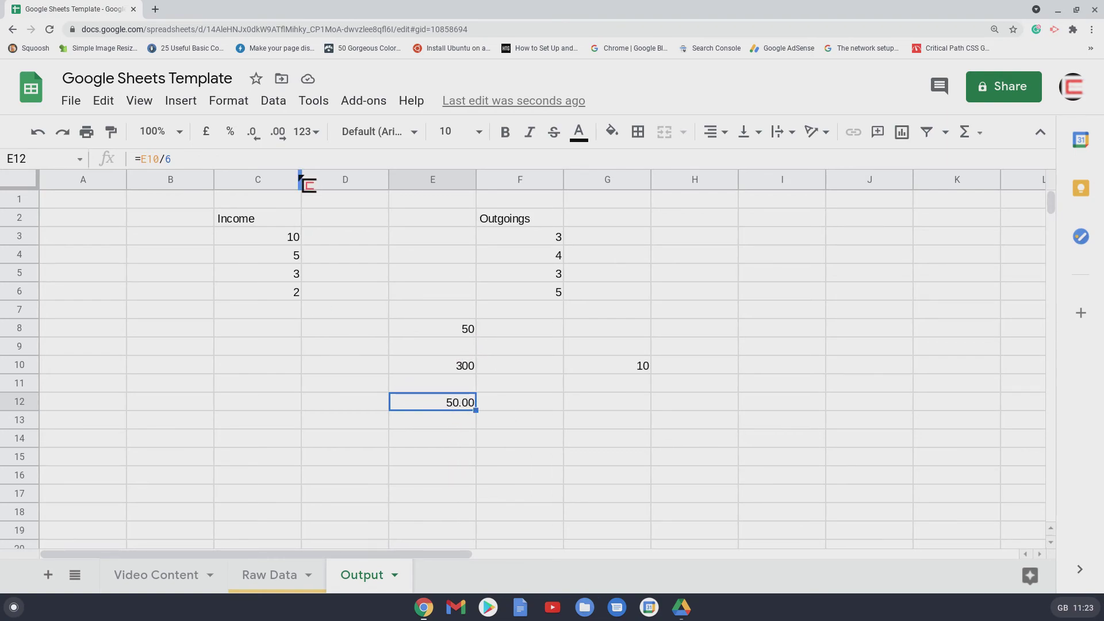
Set the number format of E12 to Automatic
left_click(235, 101)
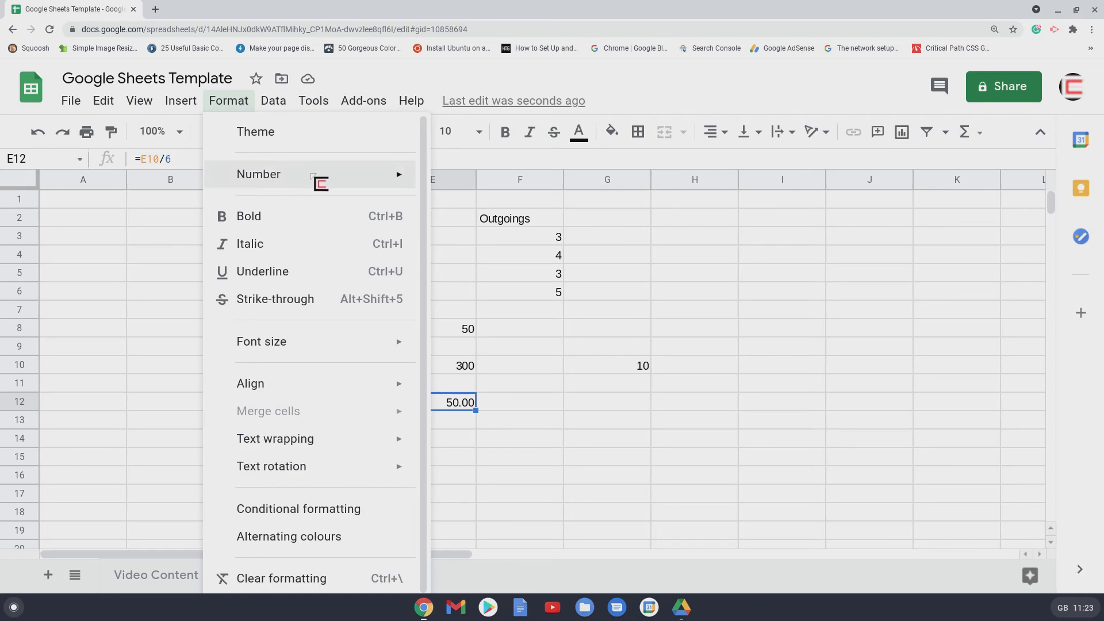
mouse_move(305, 191)
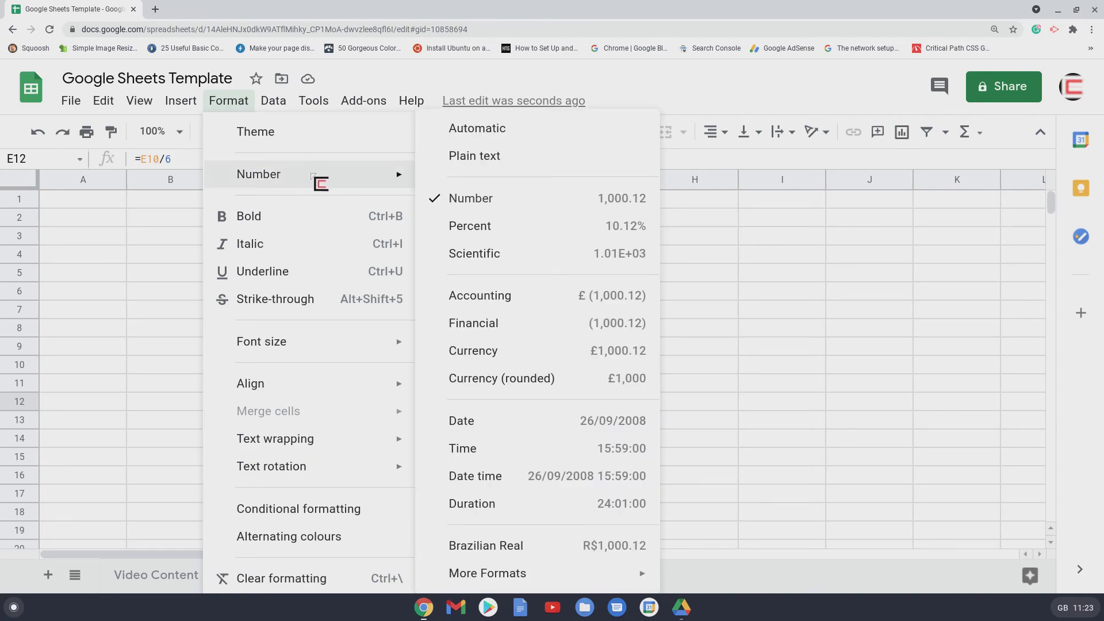
left_click(485, 133)
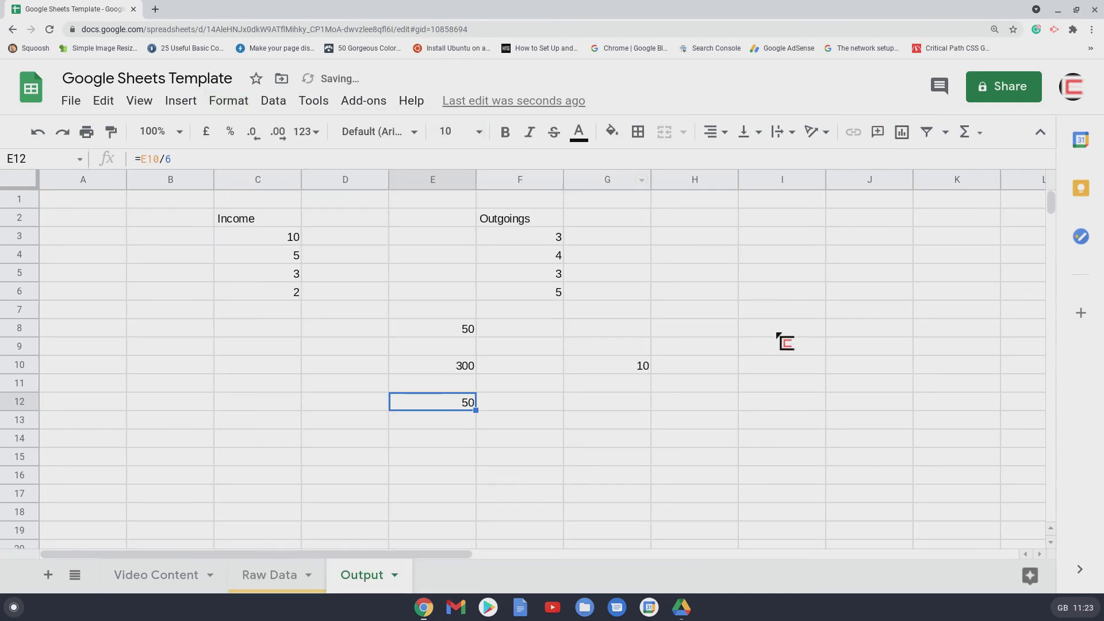
left_click(495, 404)
left_click(467, 371)
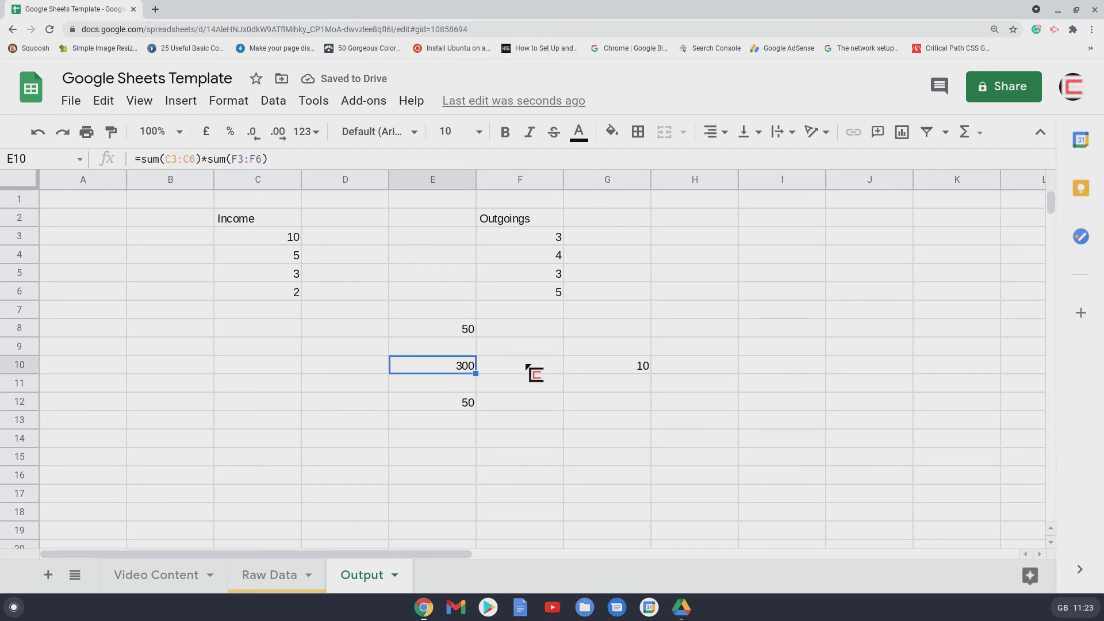
Divide E10 by 6 in F10 on the Output sheet with the formula =E10/6
left_click(161, 575)
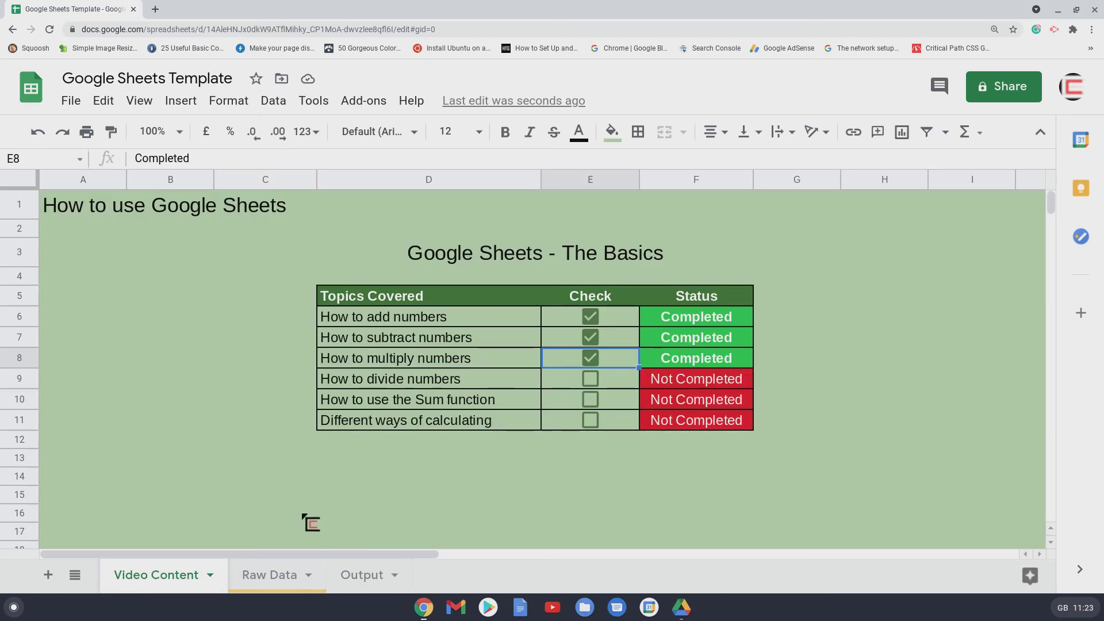
left_click(387, 573)
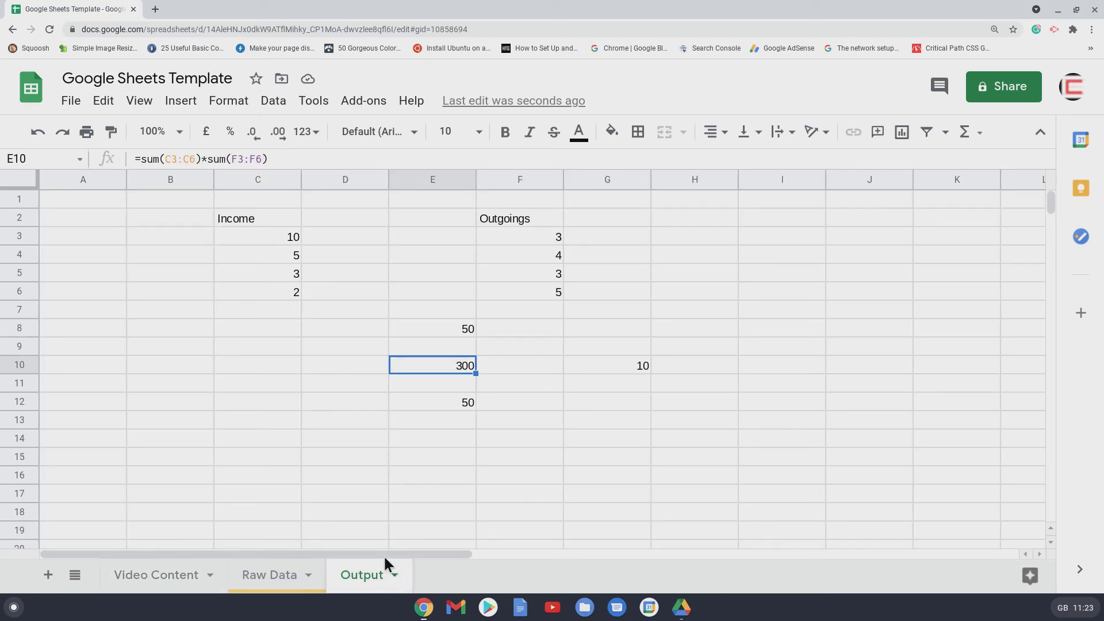
left_click(521, 369)
type("=E10")
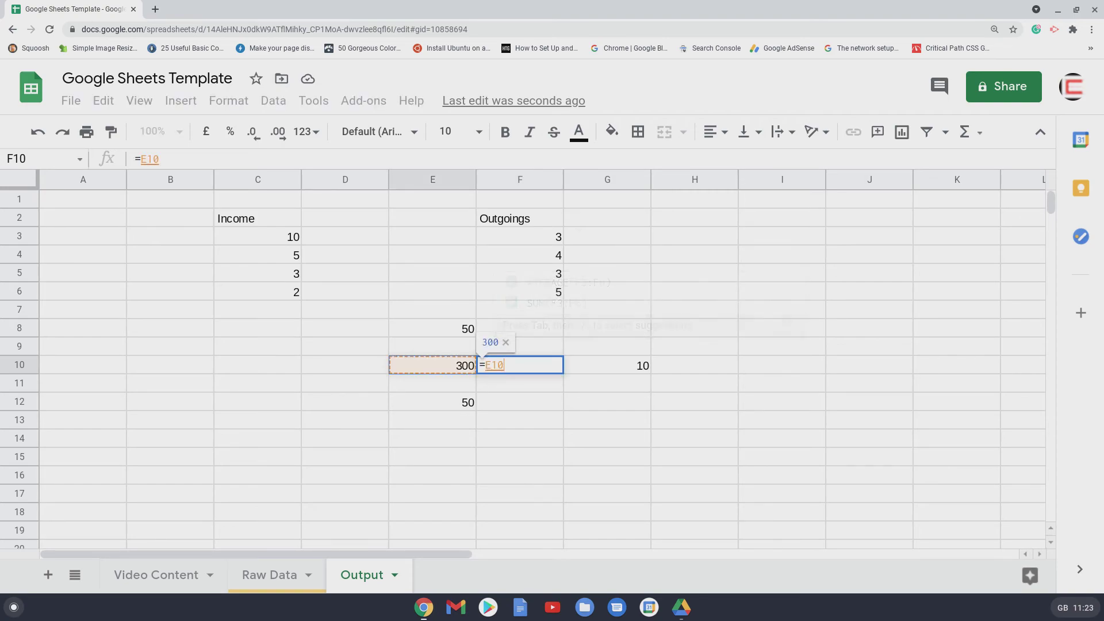
type("/6")
key("Return")
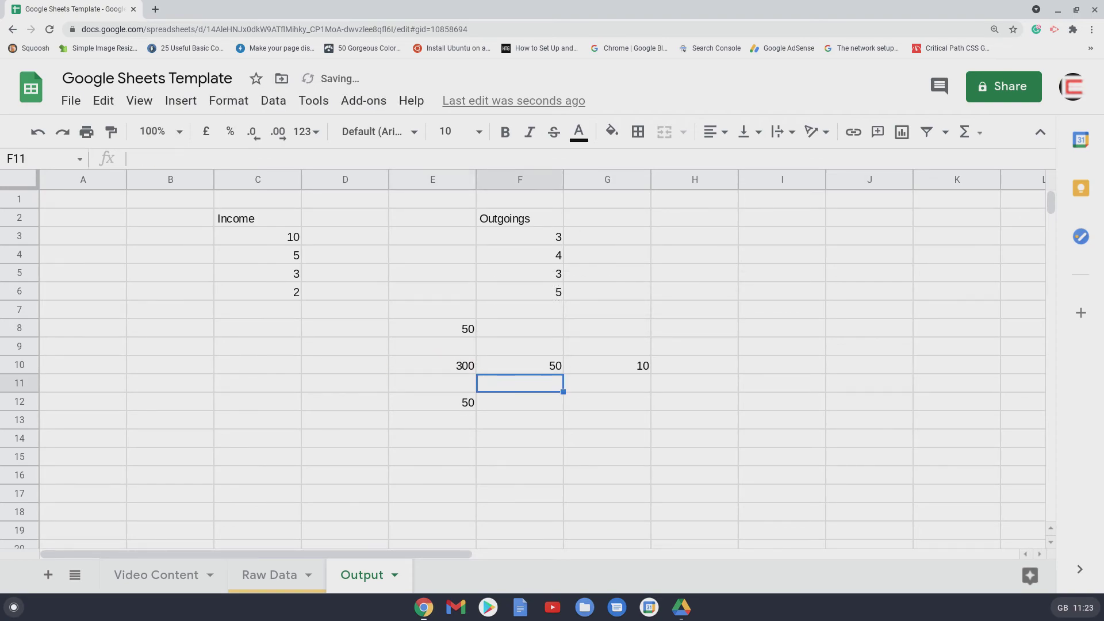
Divide 10 by 2 directly in G14 on the Output sheet with the formula =10/2
key("Down")
key("Right")
key("Down")
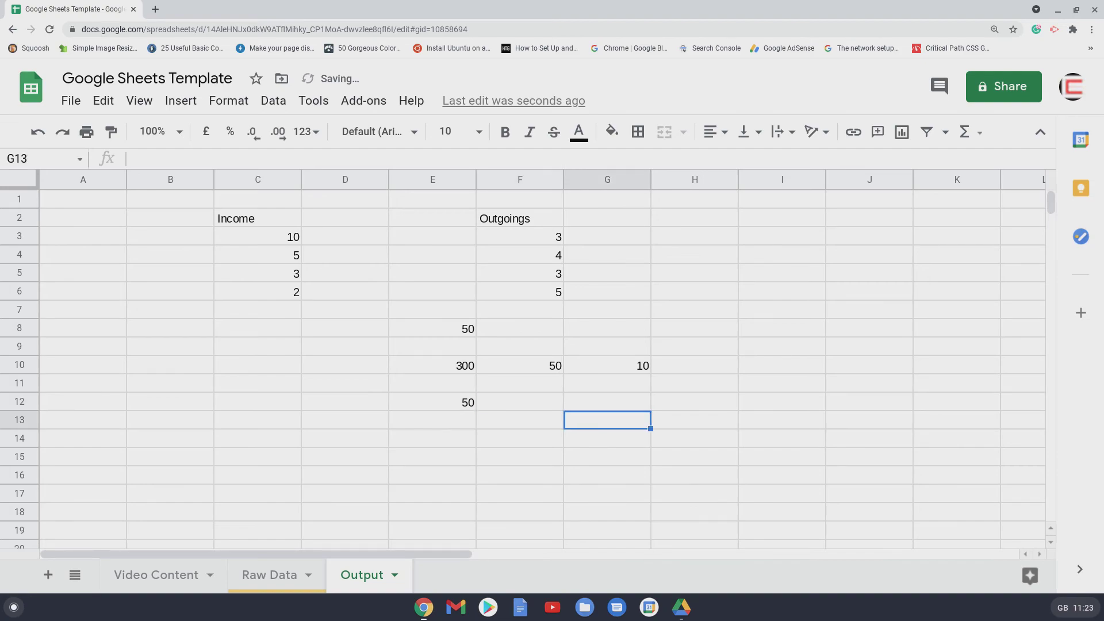
key("Down")
type("=")
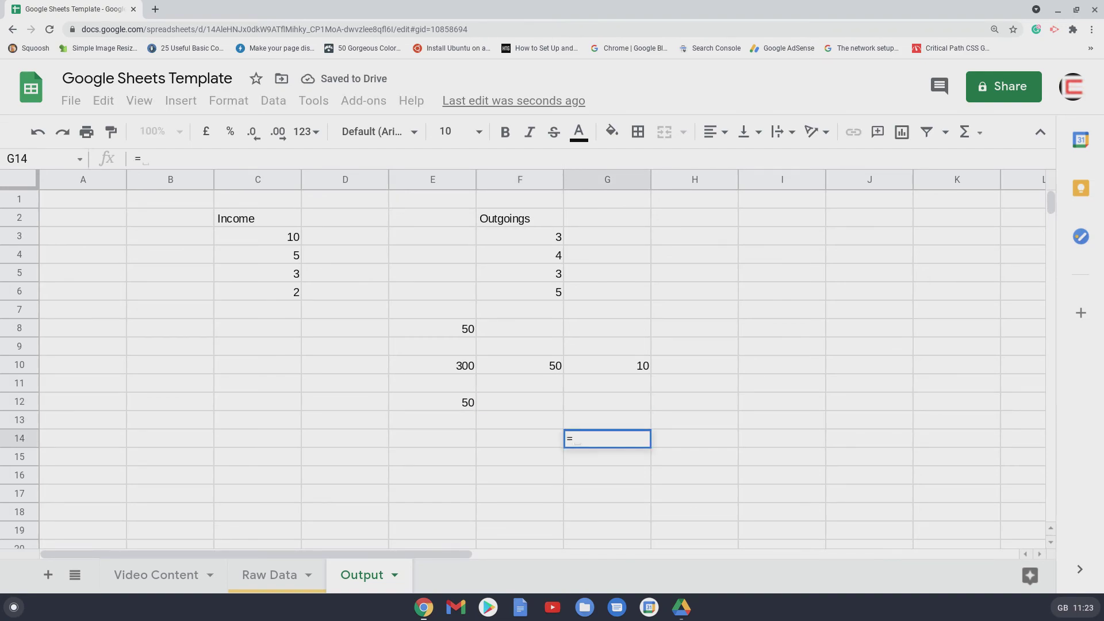
type("10/2")
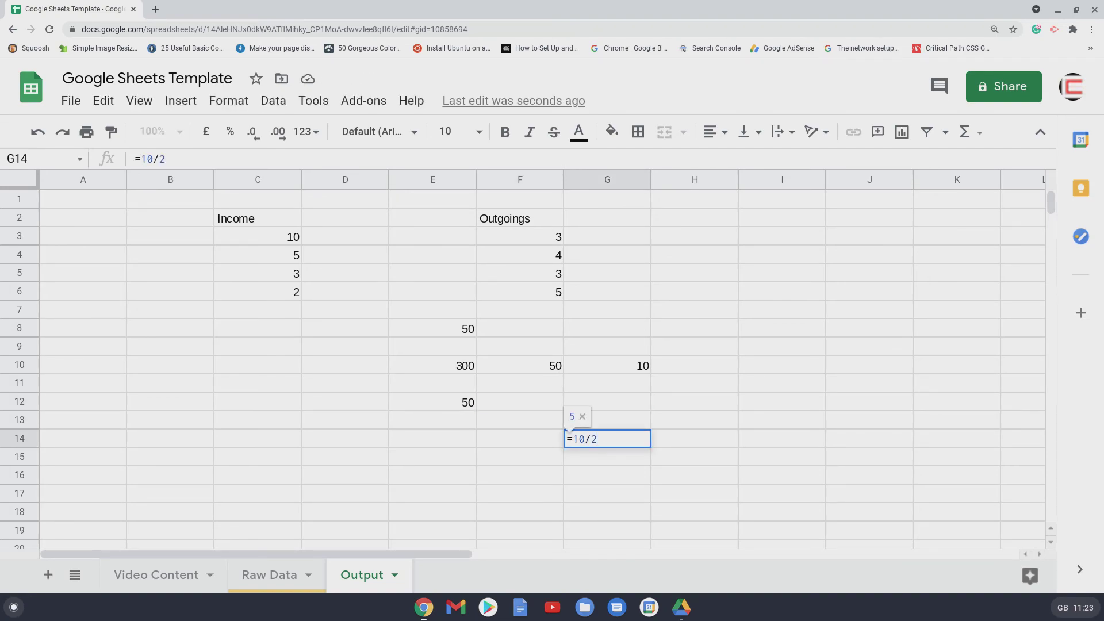
key("Return")
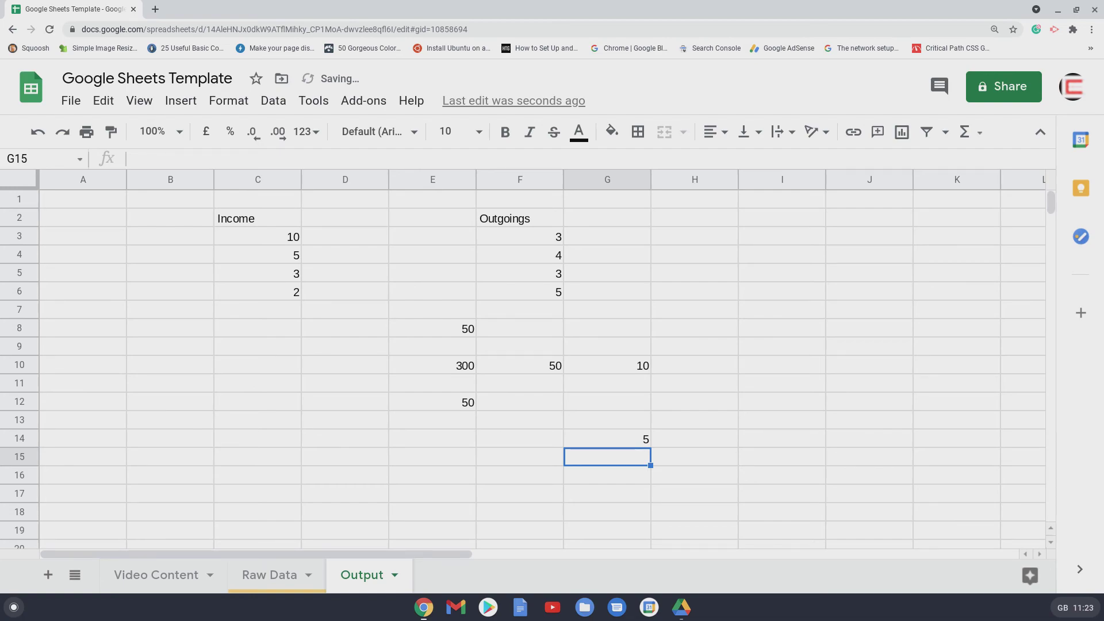
Divide the total of the Income values by 2 in D11 with =sum(C3:C6)/2, and reselect D11
left_click(520, 438)
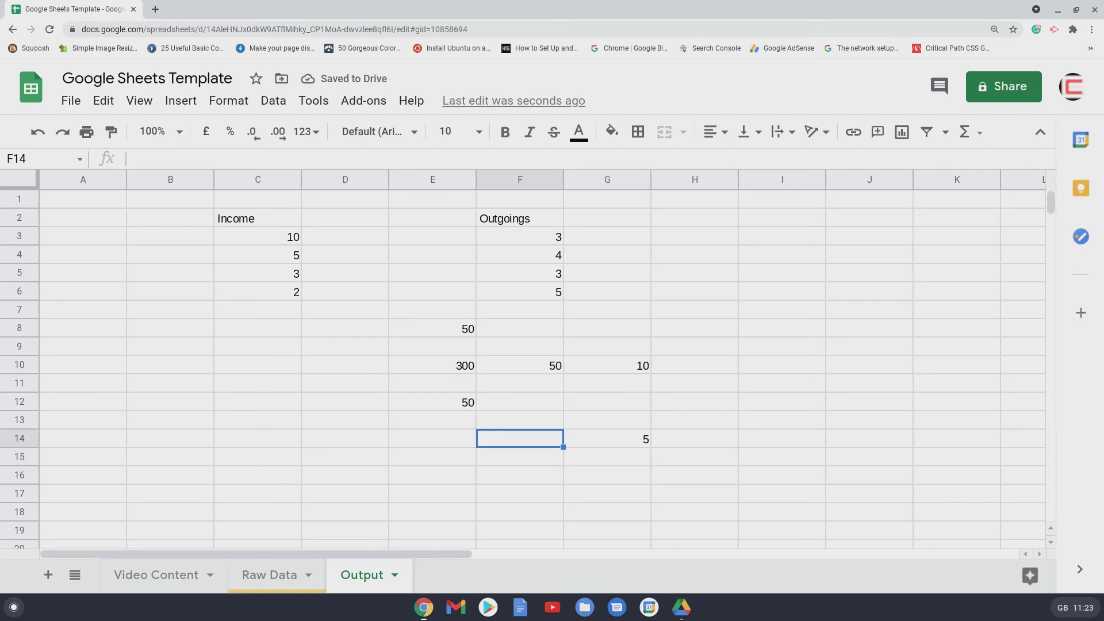
left_click(433, 401)
left_click(345, 383)
type("=")
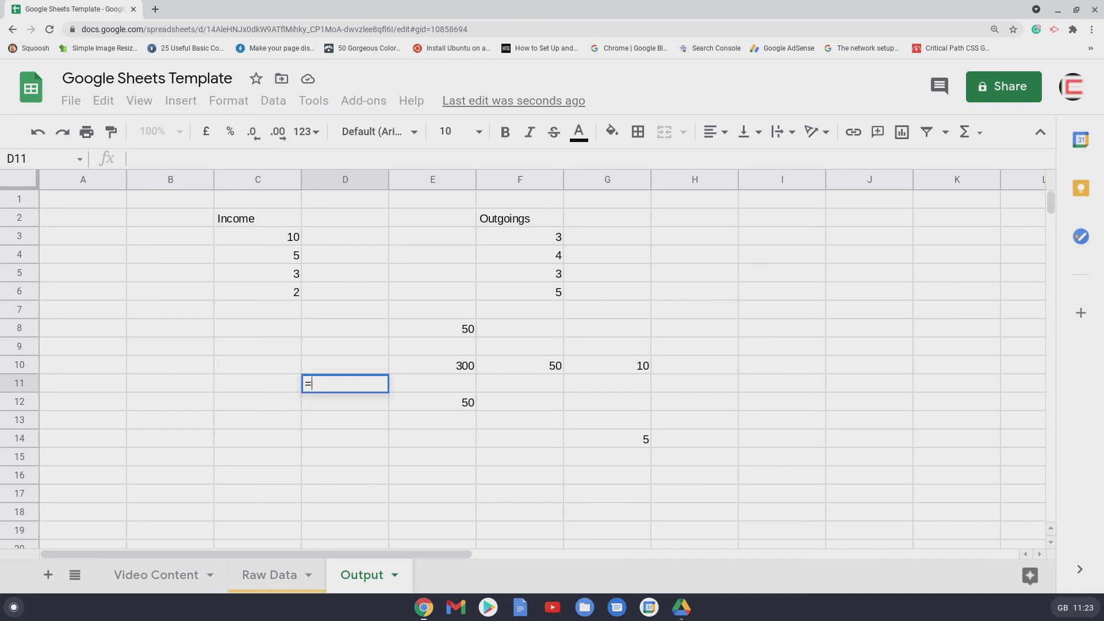
type("sum")
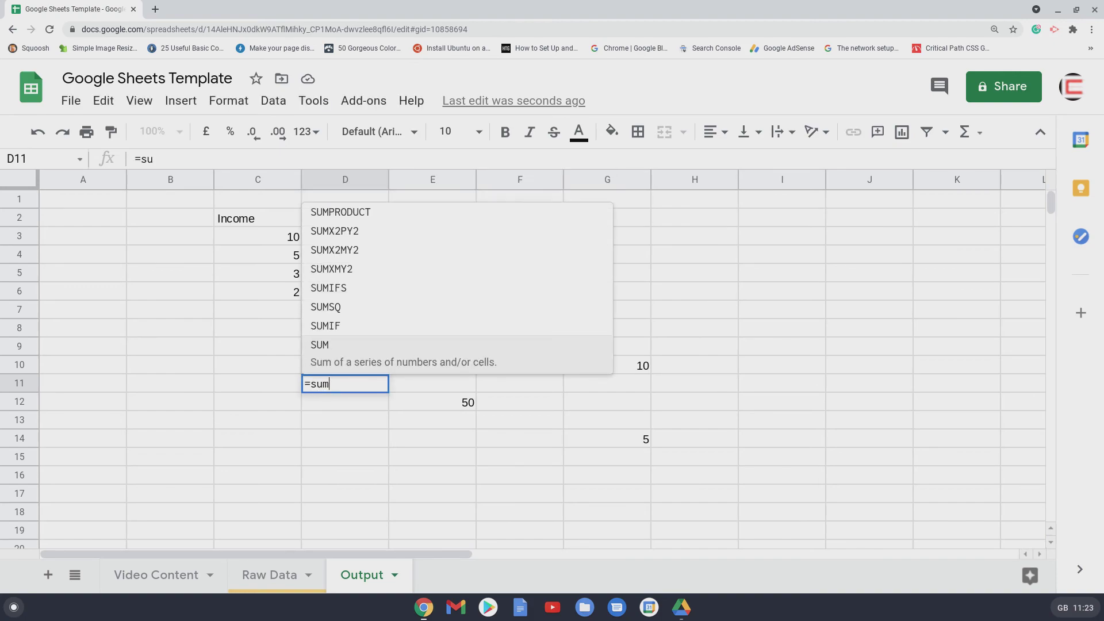
type("(")
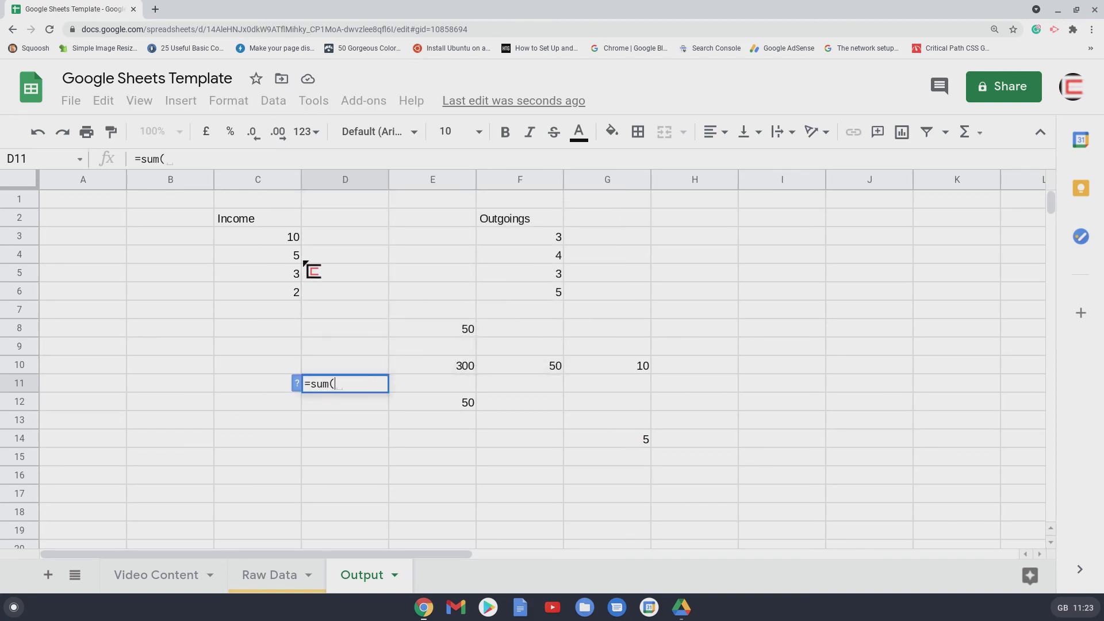
left_click_drag(260, 232, 280, 288)
type(")")
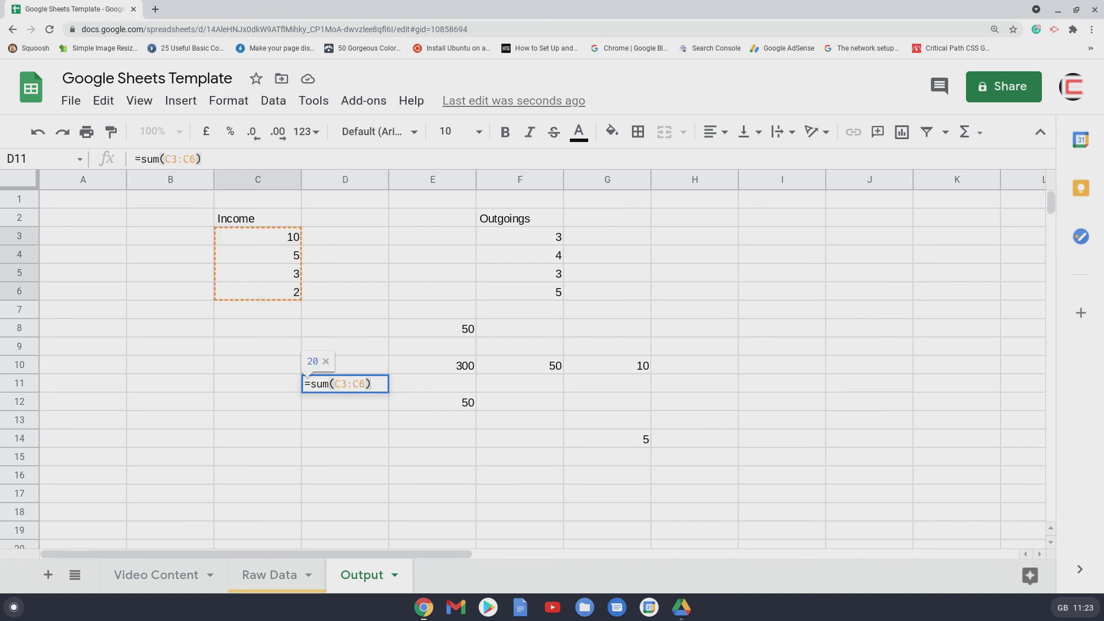
type("/2")
key("Return")
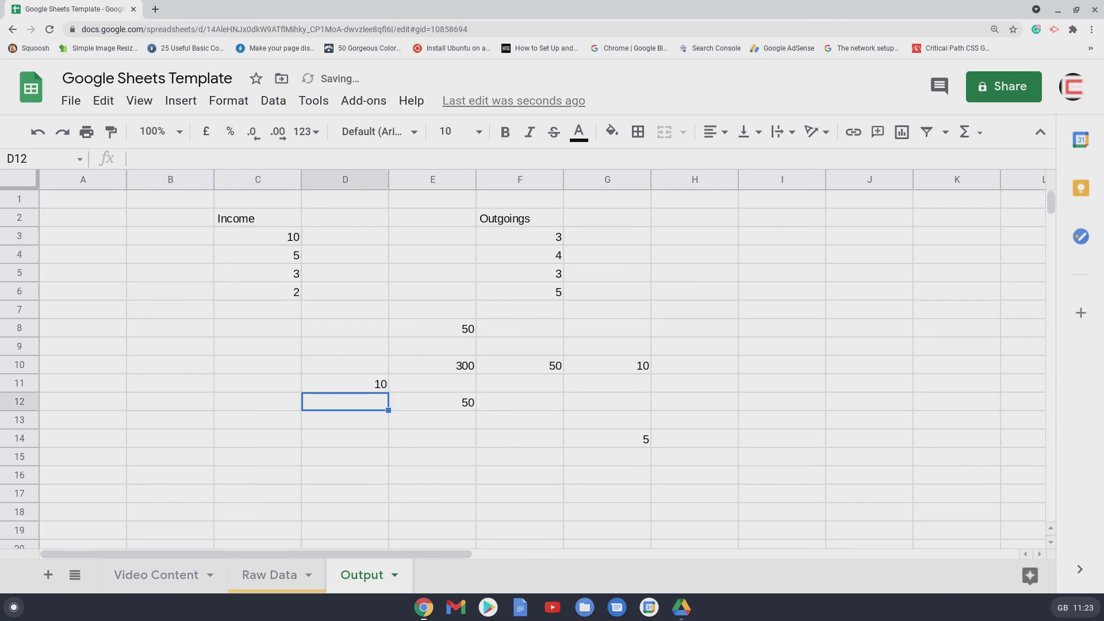
left_click(374, 384)
Check off "How to divide numbers" on the Video Content sheet
left_click(196, 581)
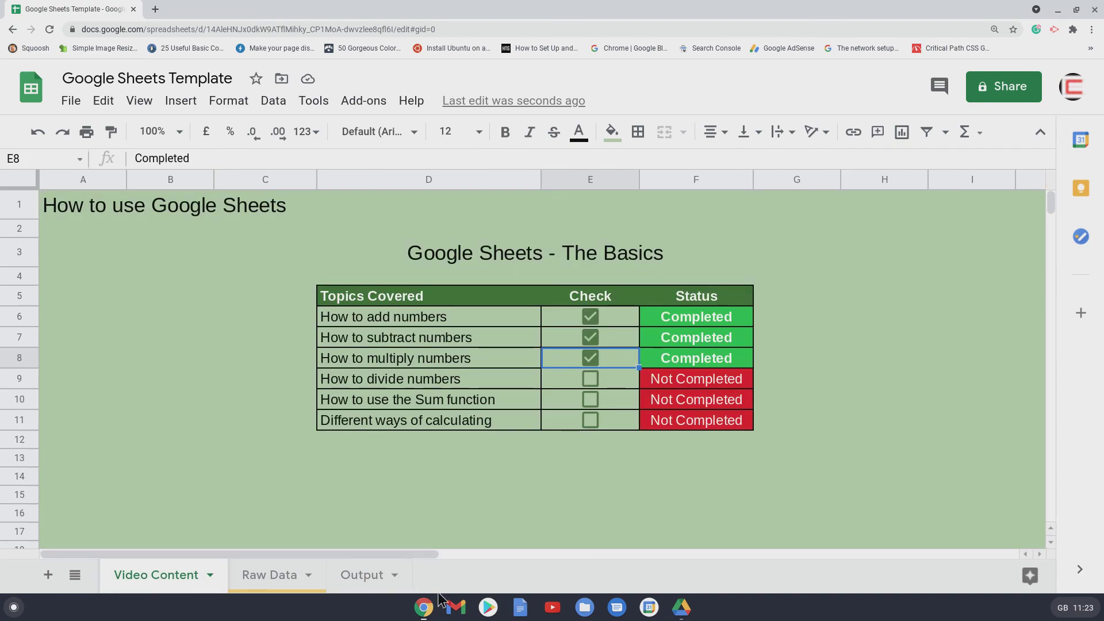
left_click(590, 380)
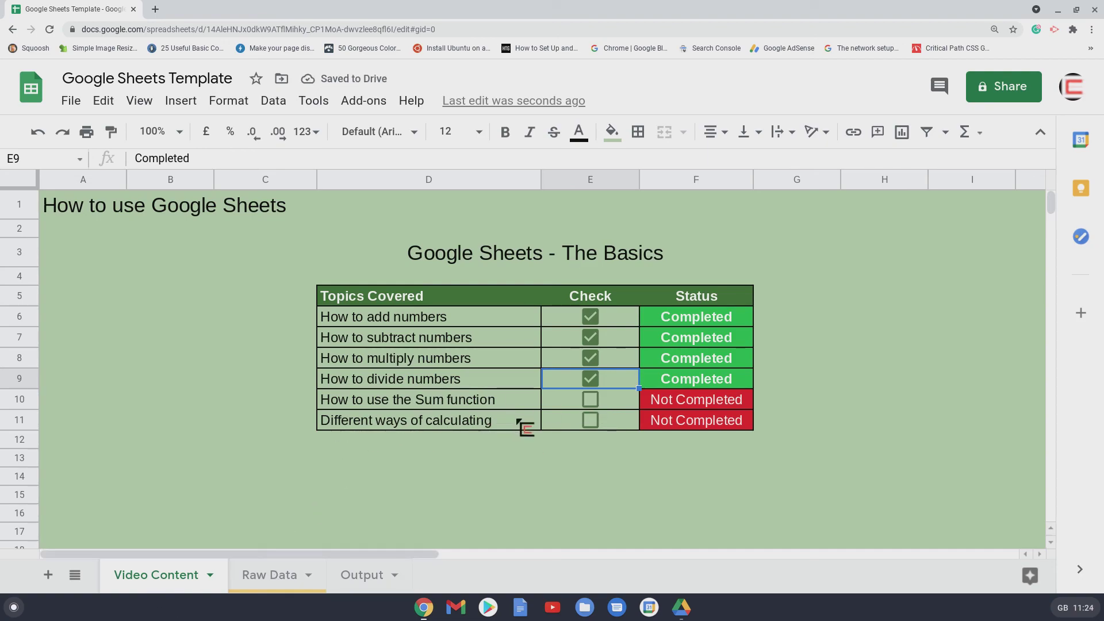
Add the Income values cell by cell in C8 on the Output sheet with =C3+C4+C5+C6
left_click(354, 576)
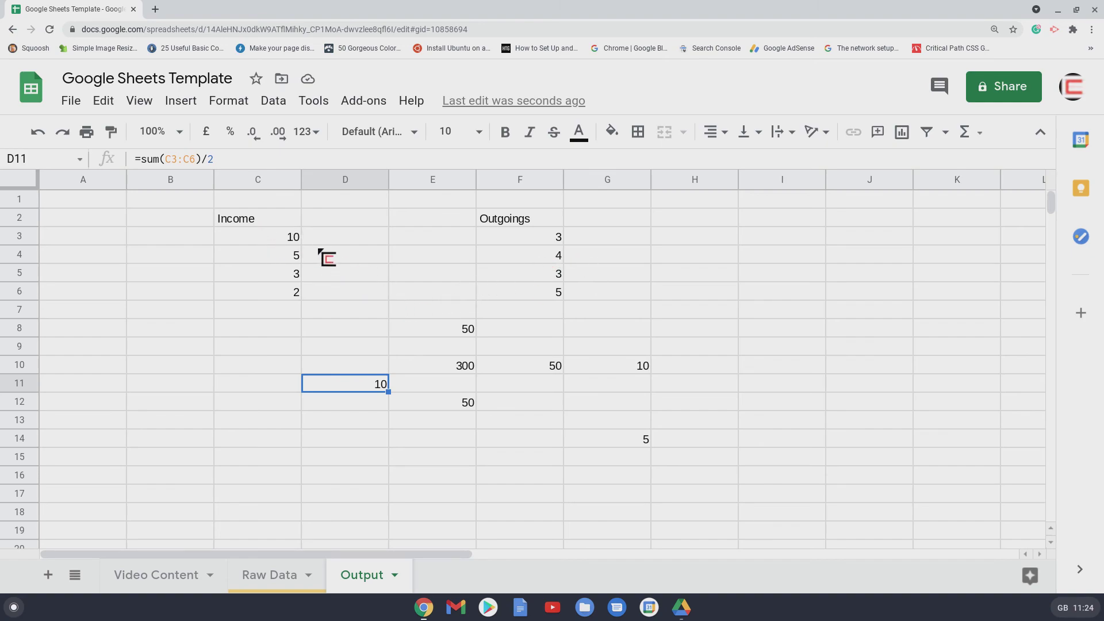
left_click(284, 329)
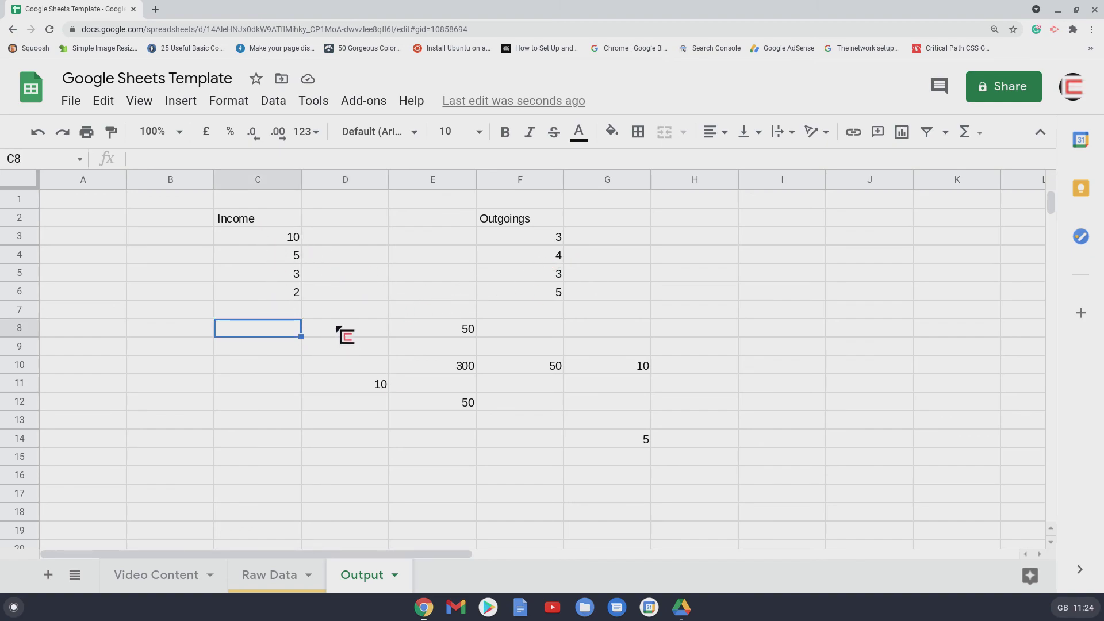
type("=")
left_click(230, 236)
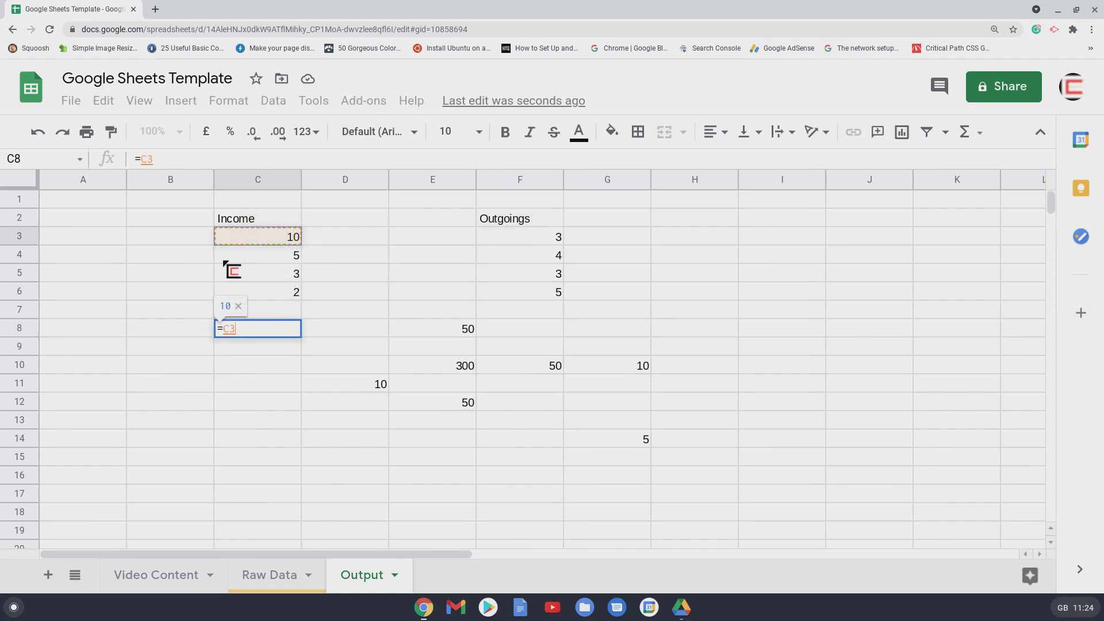
type("+")
left_click(231, 255)
type("+")
left_click(228, 274)
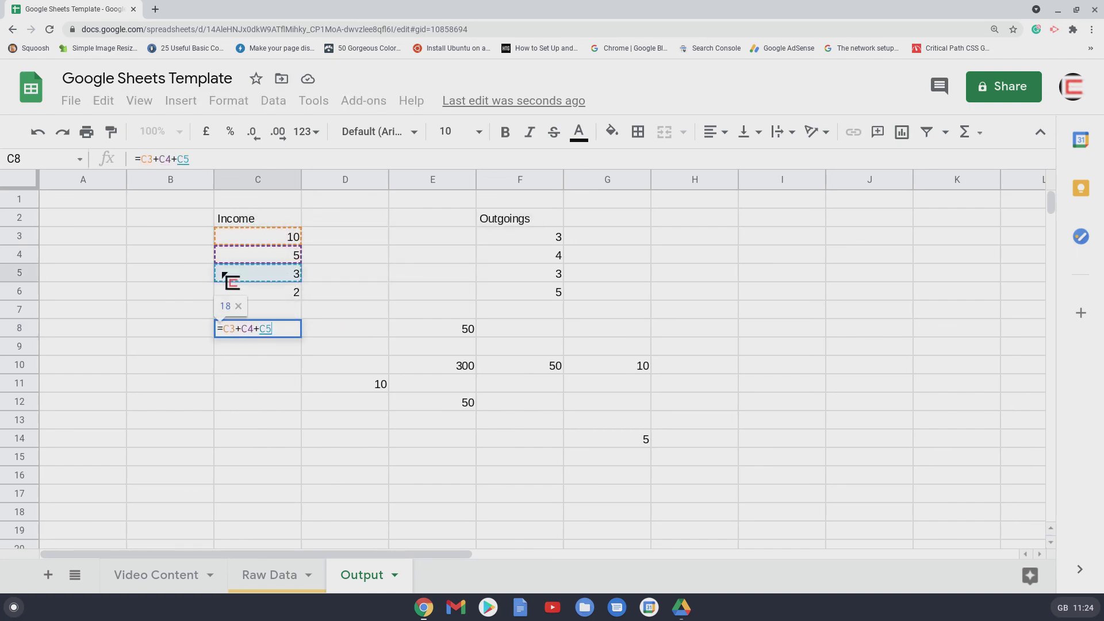
type("+")
left_click(228, 293)
key("Return")
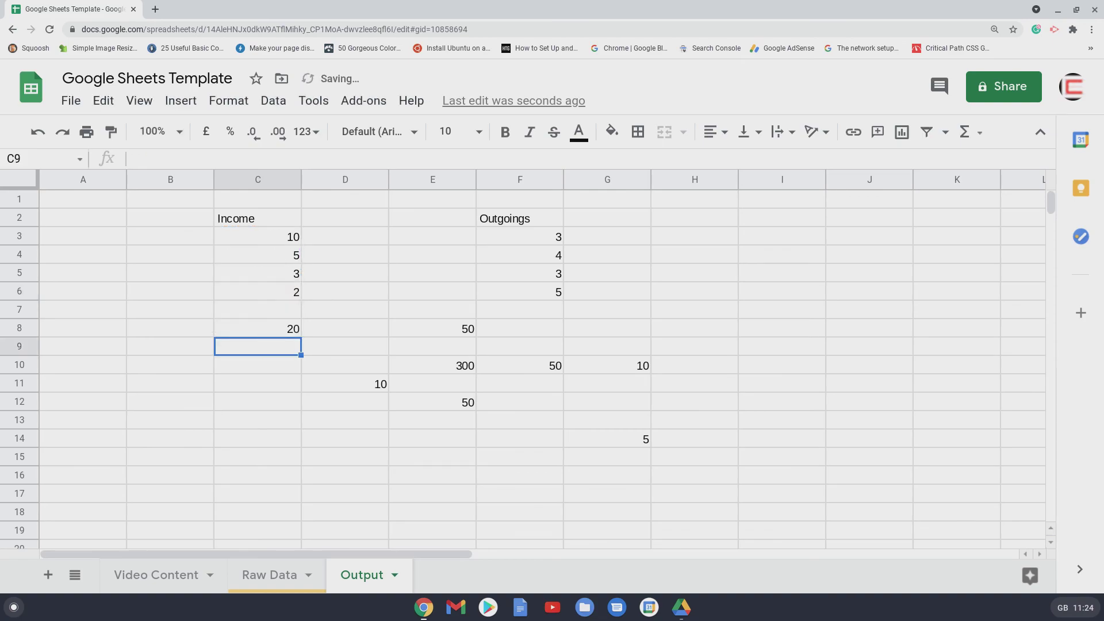
Replace the formula in C8 with a SUM function over the Income range C3:C6
left_click(280, 326)
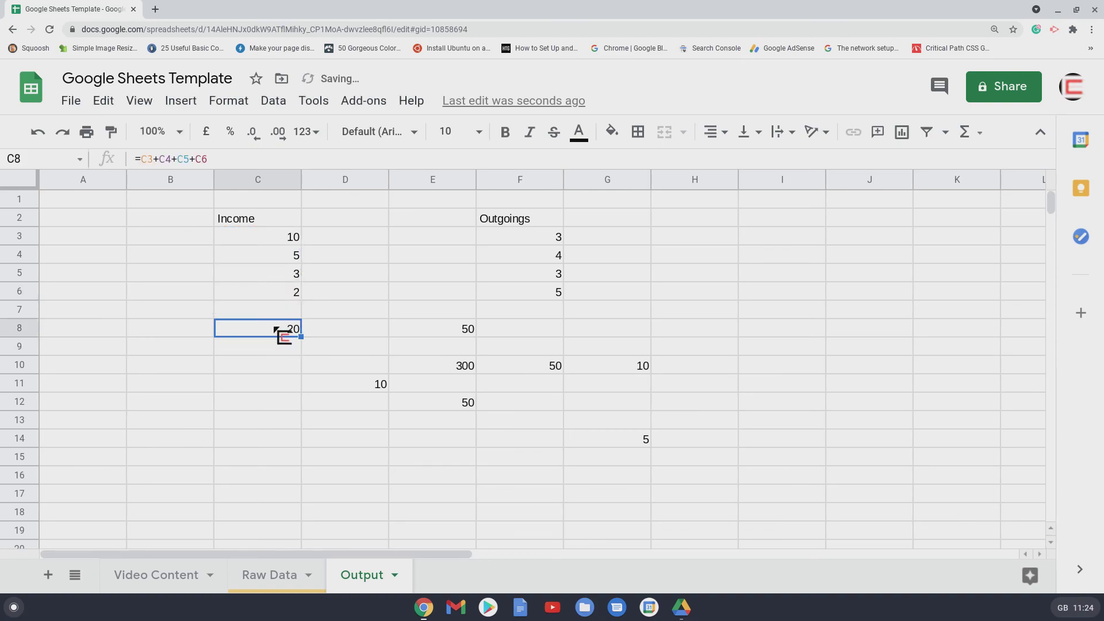
type("=sum")
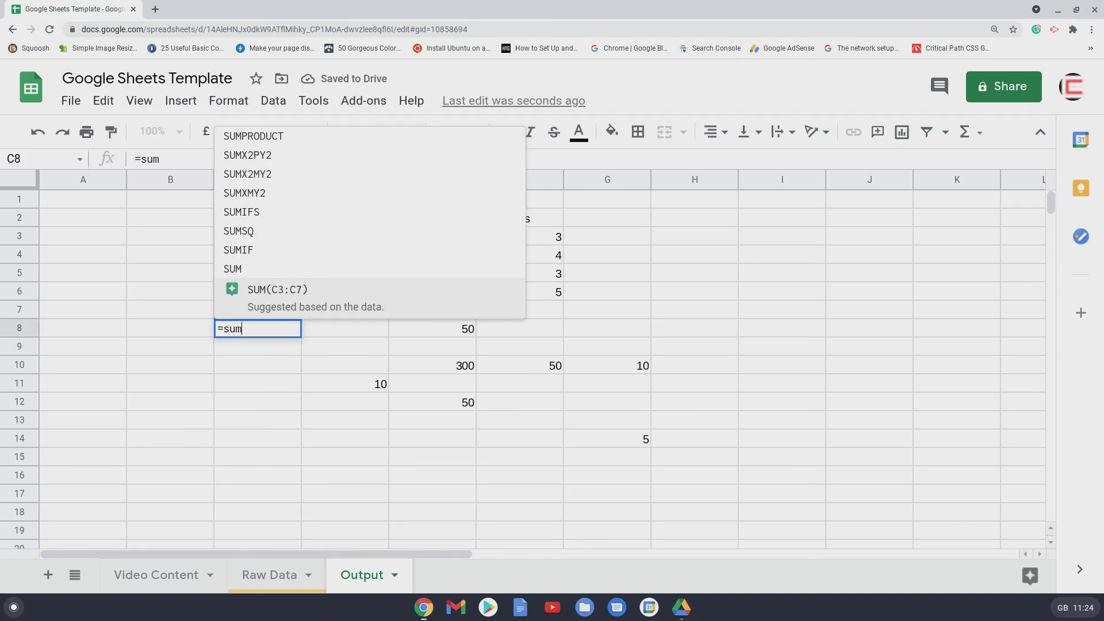
type("(")
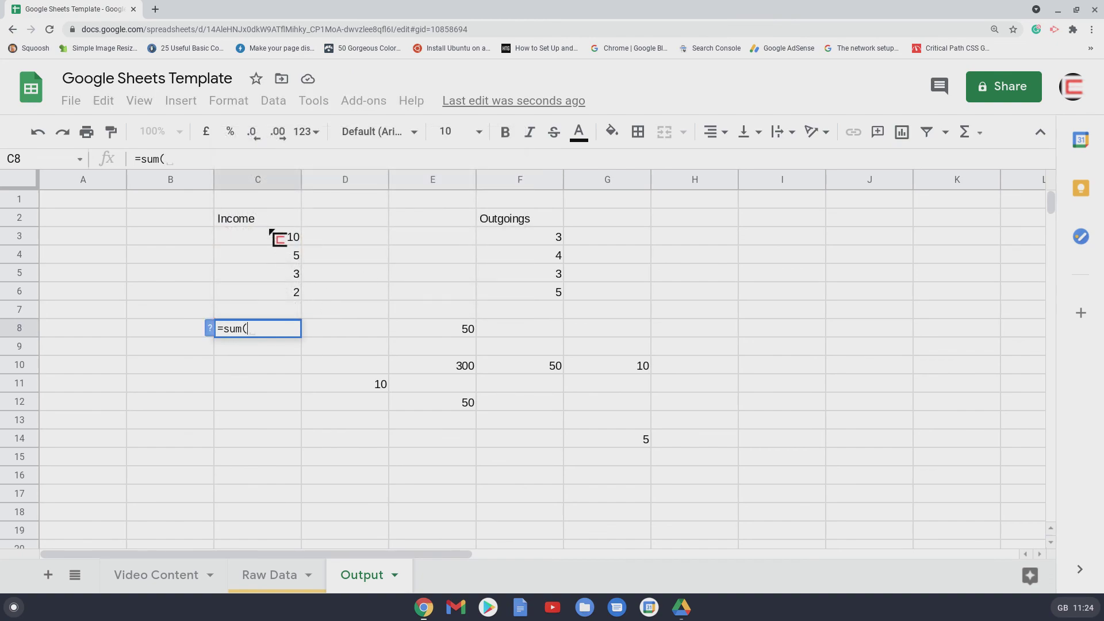
left_click(276, 237)
left_click_drag(274, 234, 284, 290)
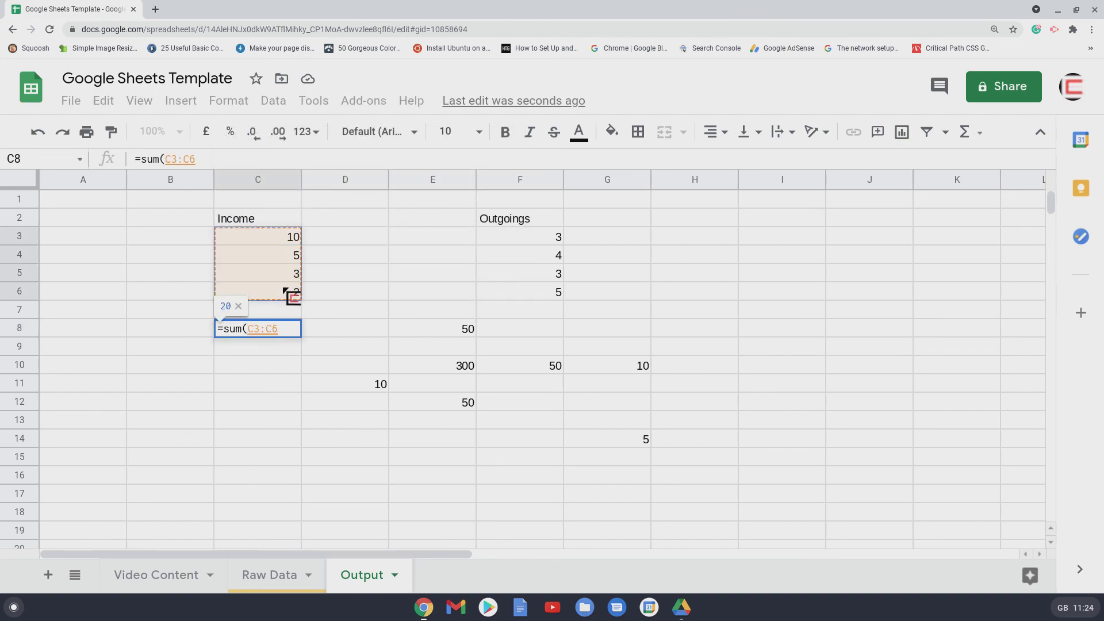
key("Return")
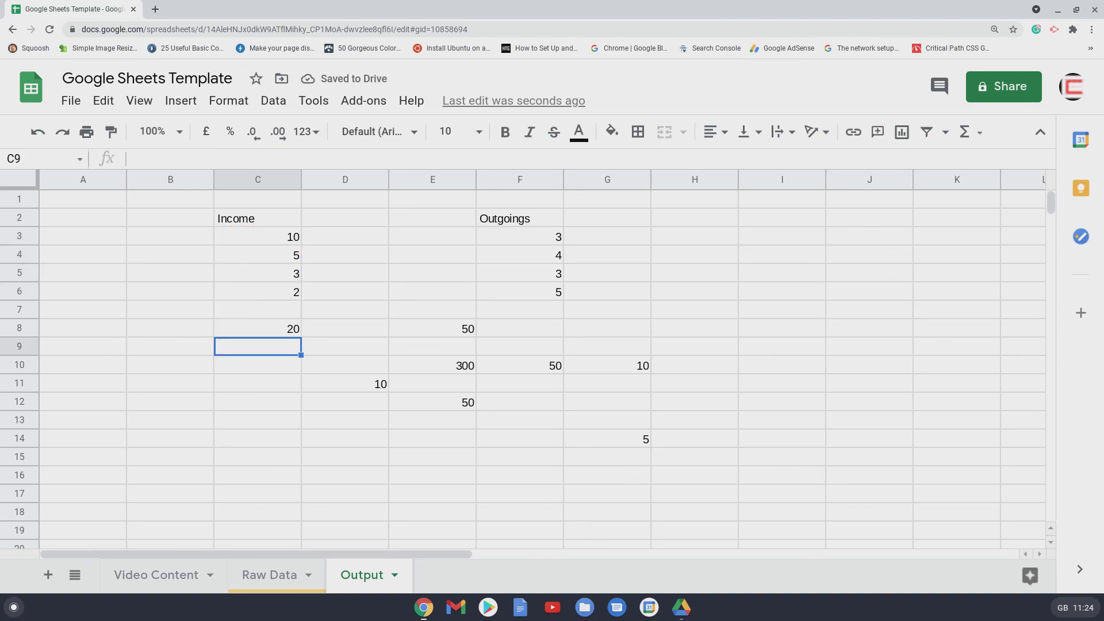
Check off "How to use the Sum function" and "Different ways of calculating" on the Video Content sheet
left_click(167, 573)
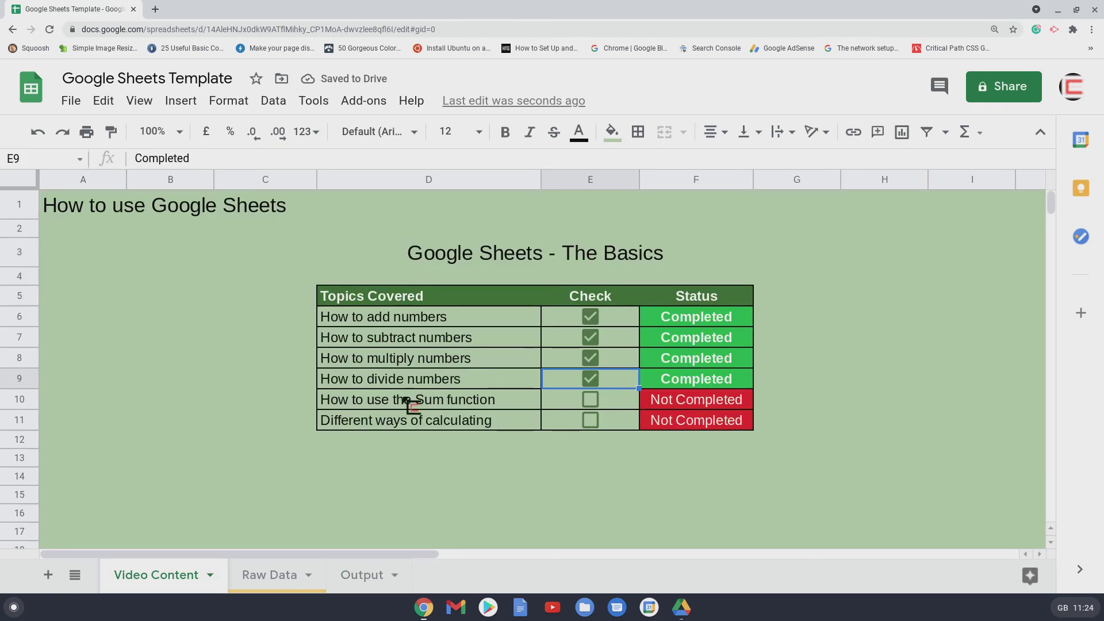
left_click(591, 399)
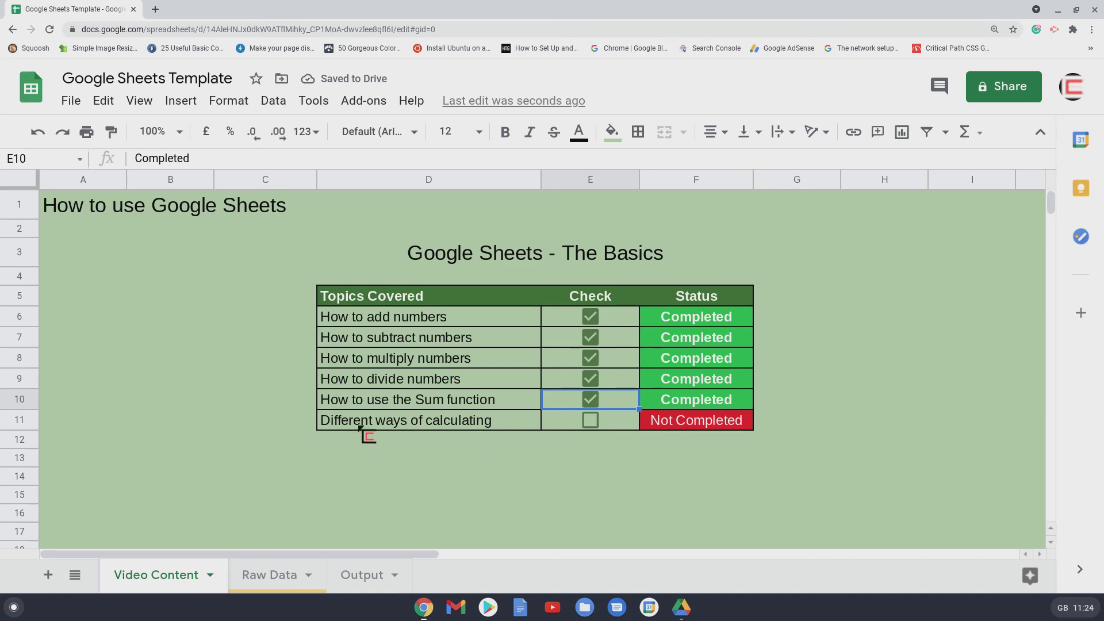
left_click(592, 421)
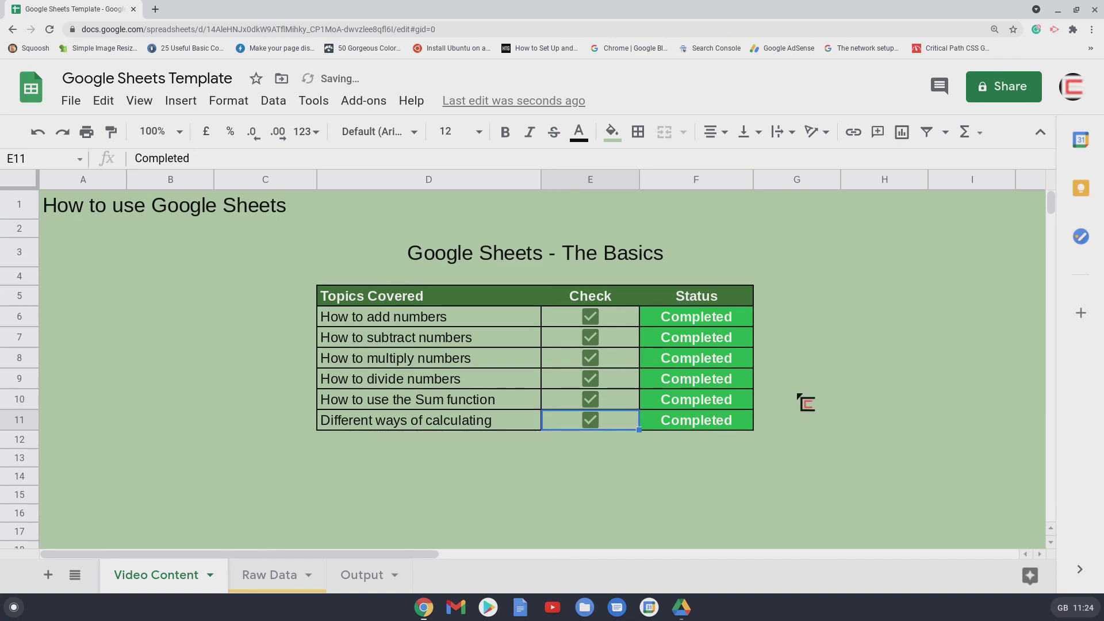